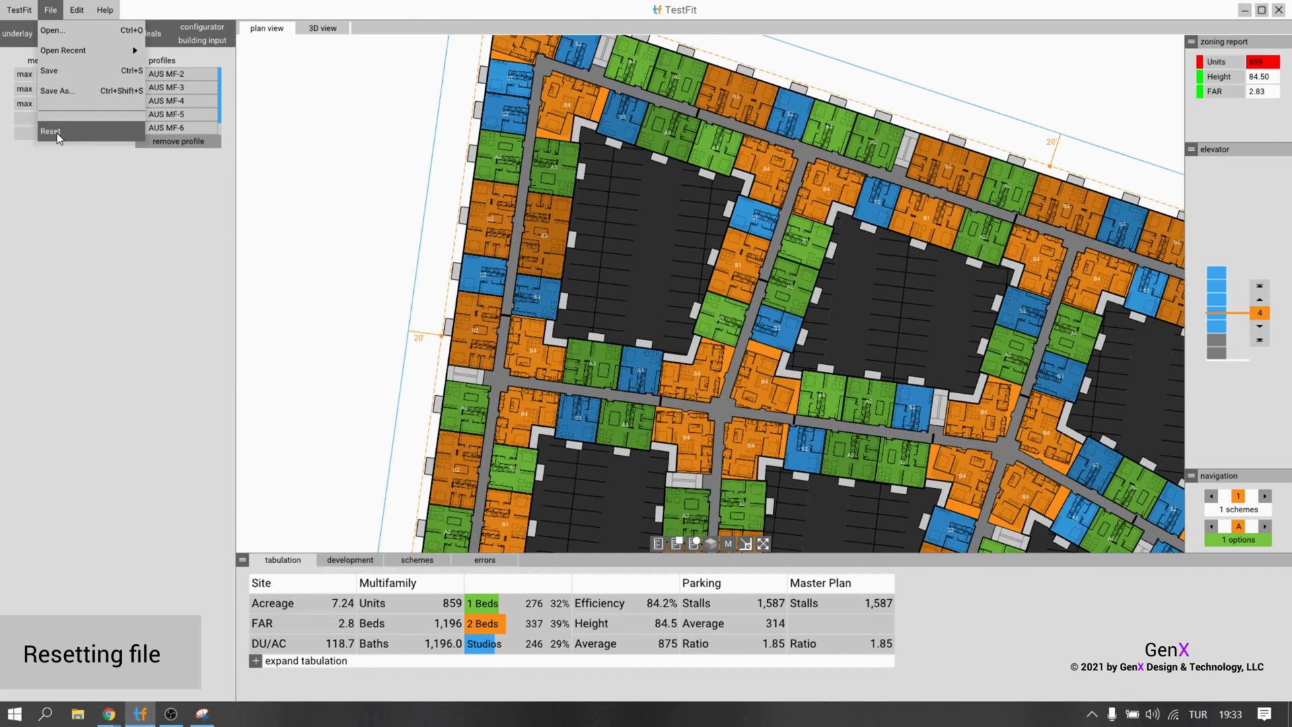
Reset the current file and load the underlay map for the address boston.
click(56, 131)
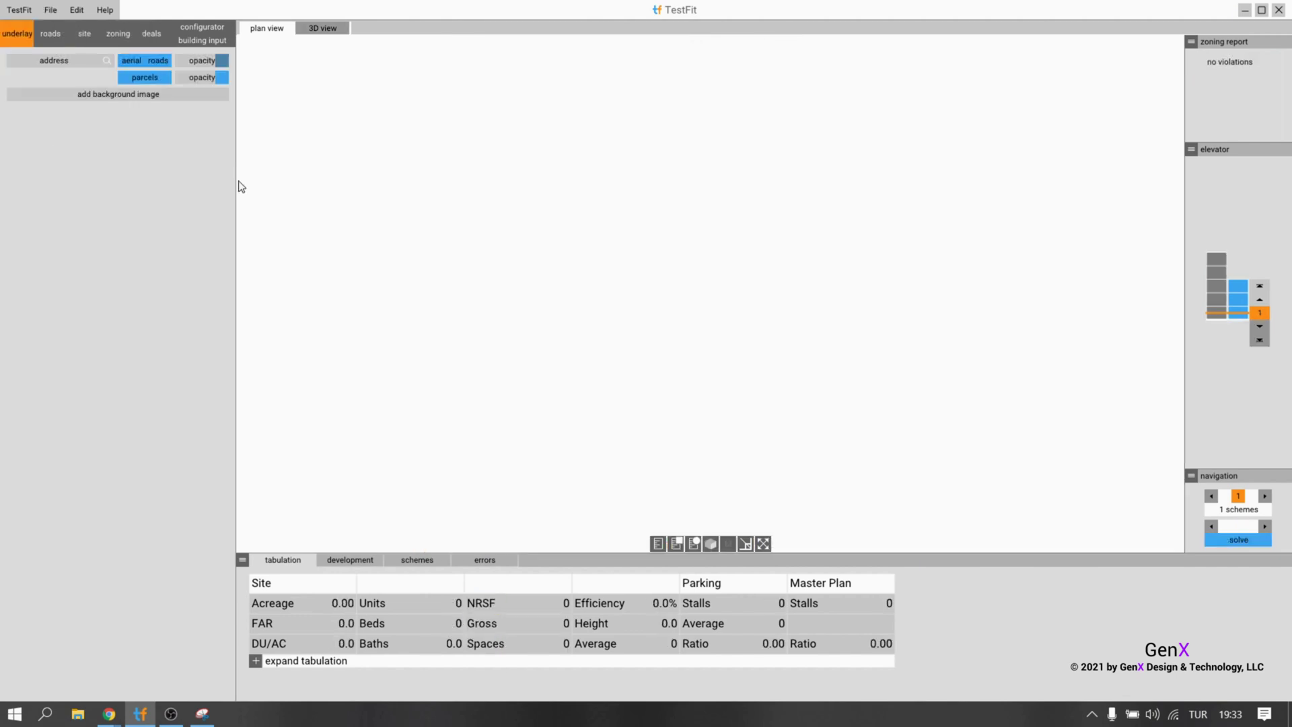
click(98, 59)
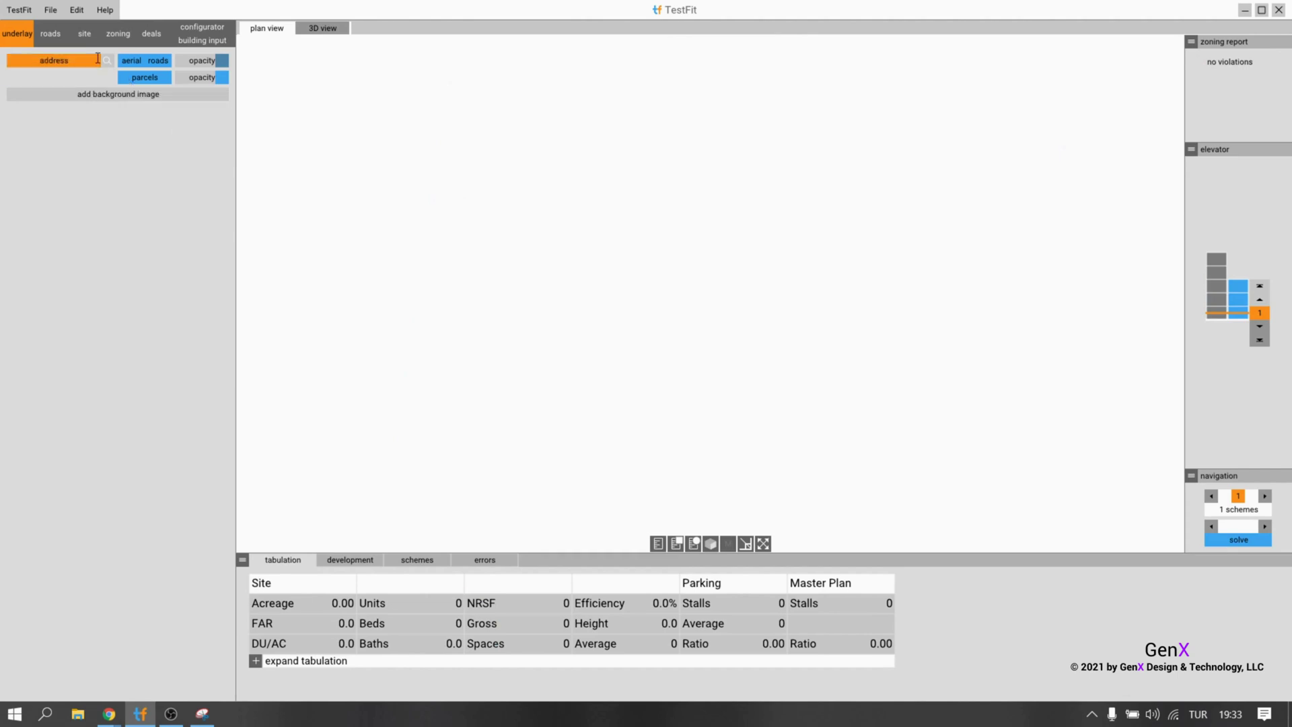
text(bo)
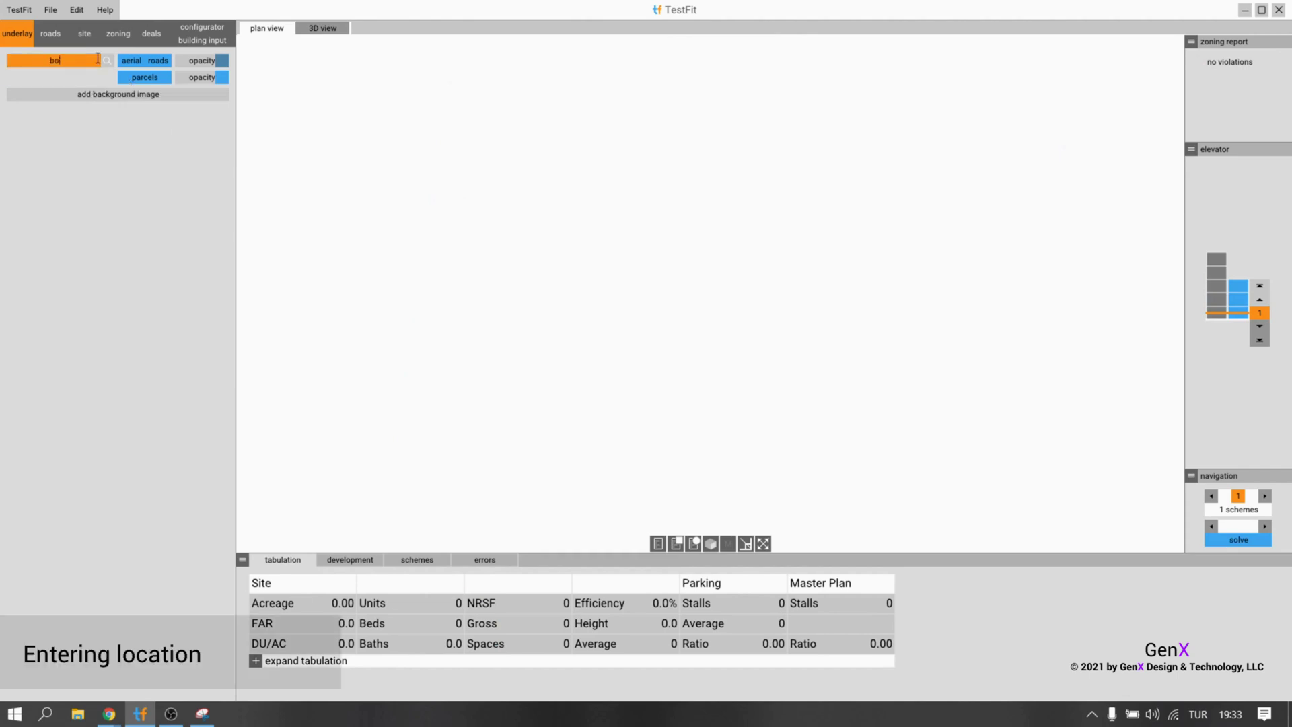
text(ston)
key(Return)
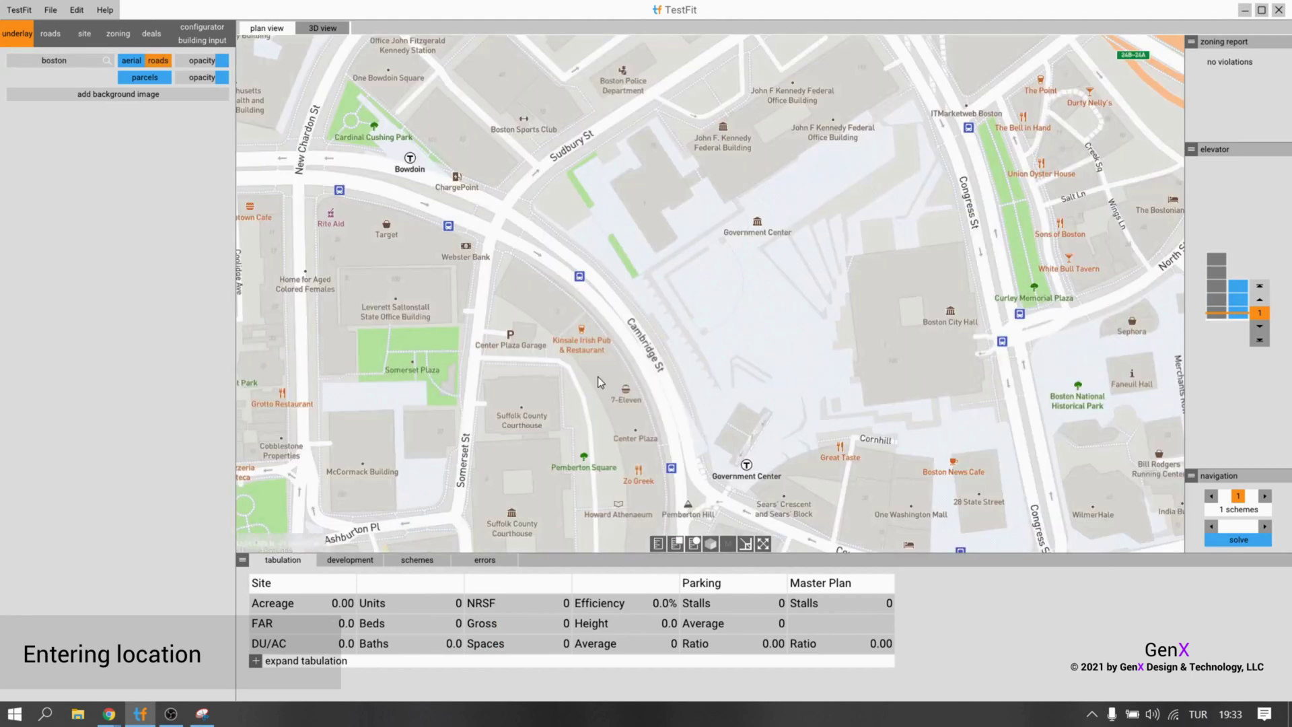
Fade the roads map underlay by lowering its opacity, with the waterfront around Puopolo Playground in view.
scroll(620, 373, down, 3)
drag(824, 222, 797, 303)
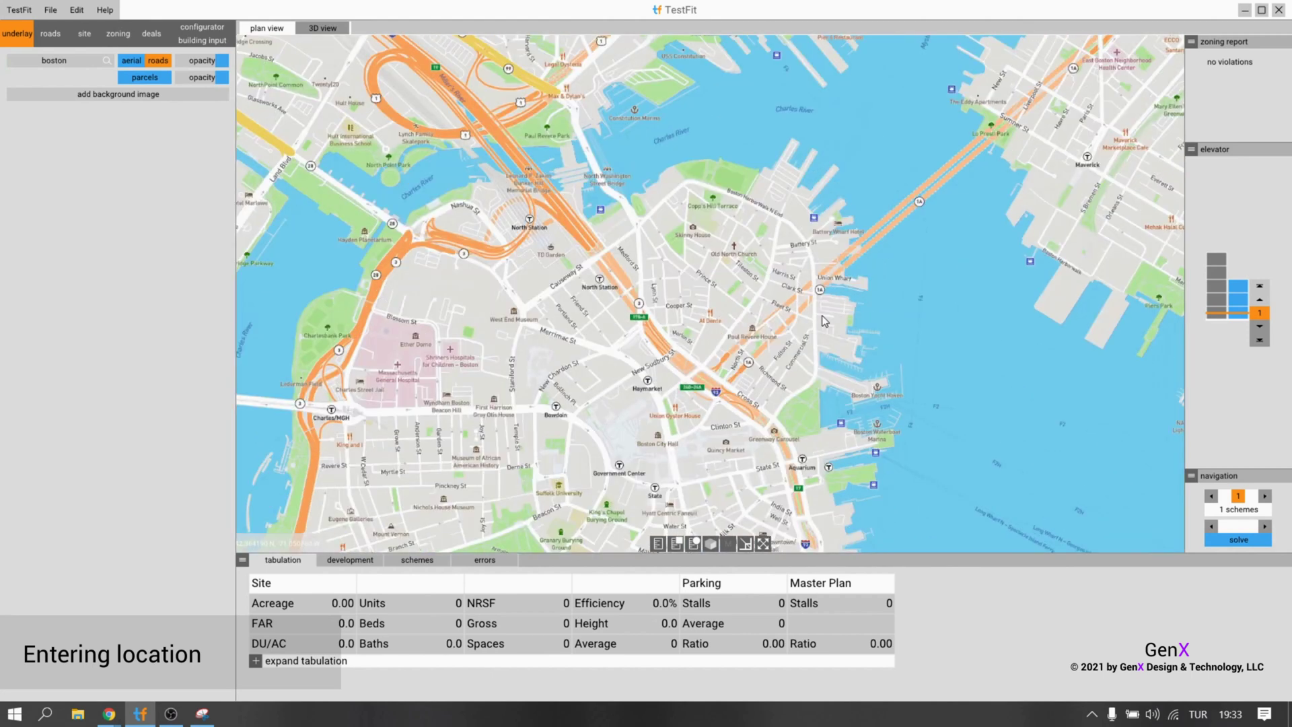
drag(737, 180, 688, 225)
scroll(686, 224, up, 3)
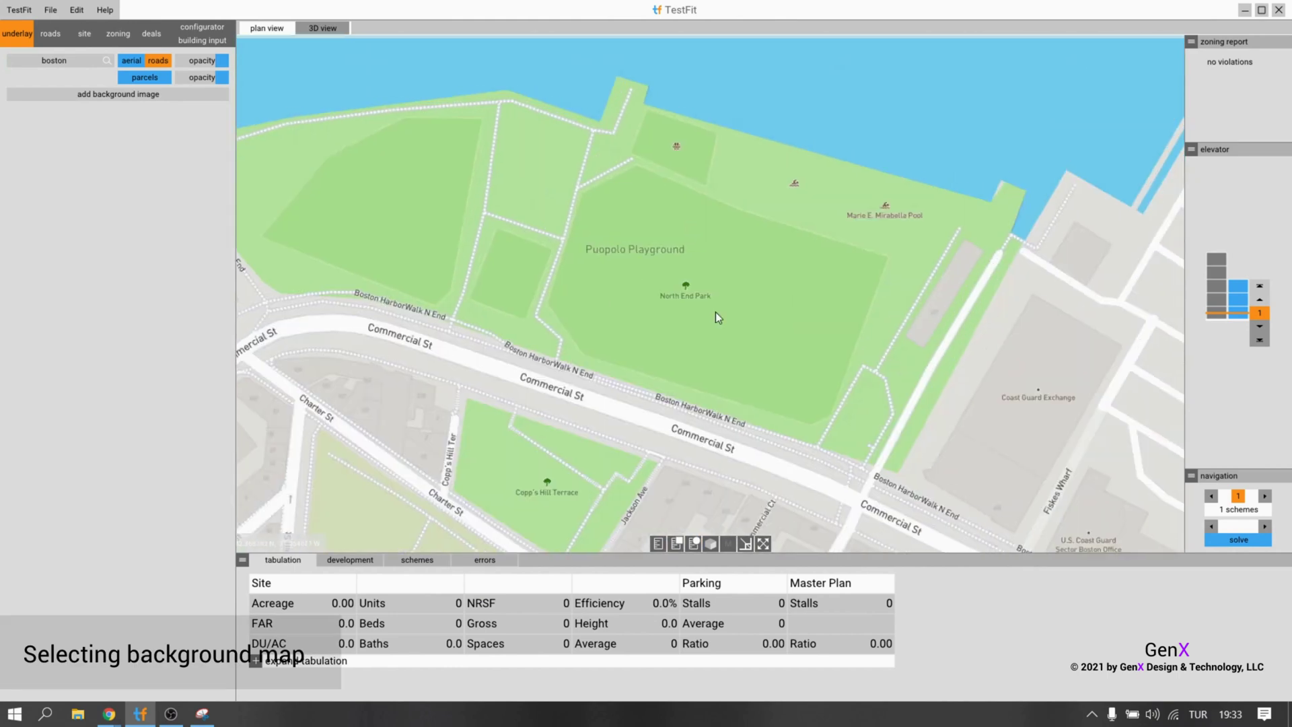
scroll(716, 312, up, 2)
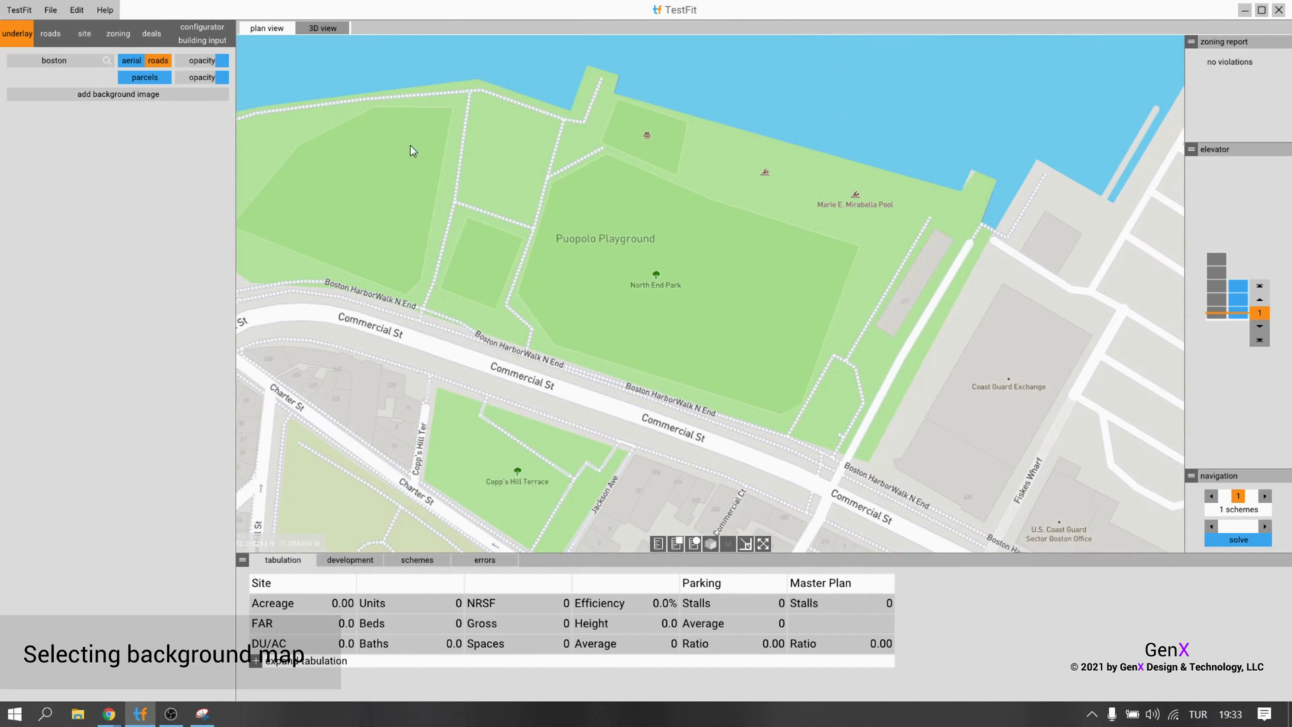
drag(226, 62, 202, 64)
Import the file "testfit image" from the Desktop as a background image.
click(113, 99)
click(336, 245)
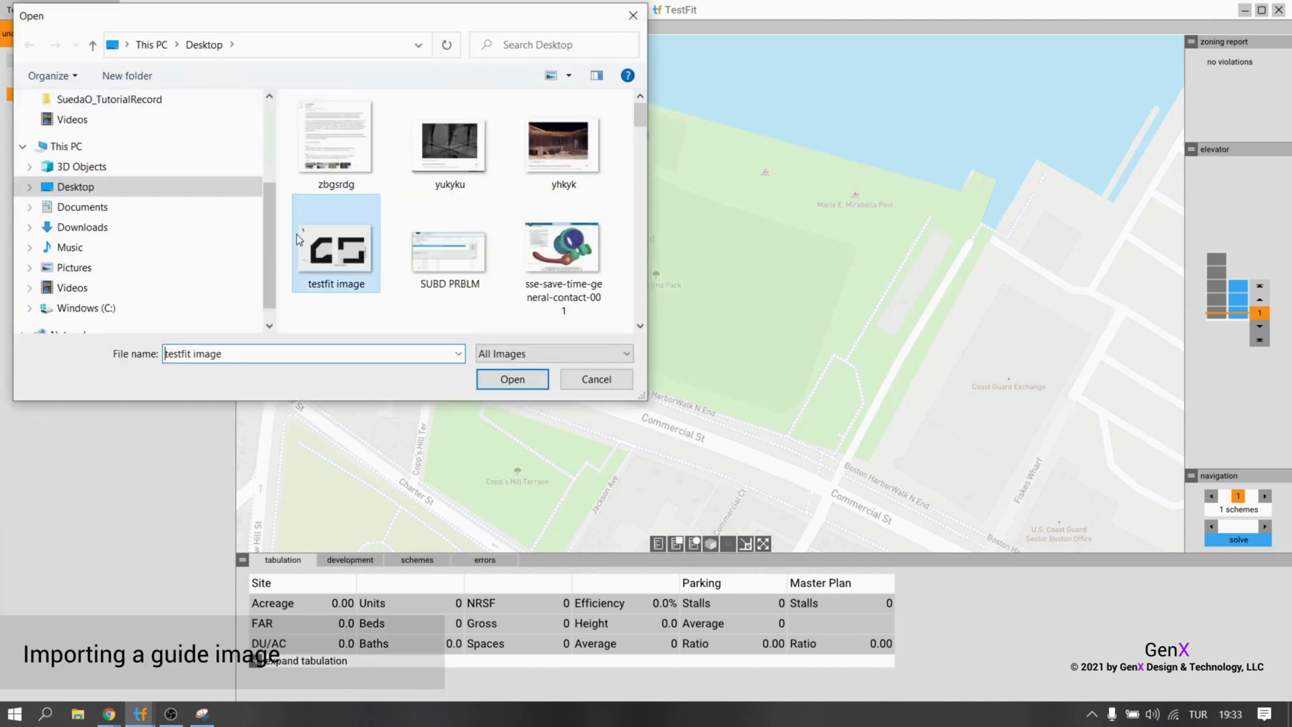
click(531, 386)
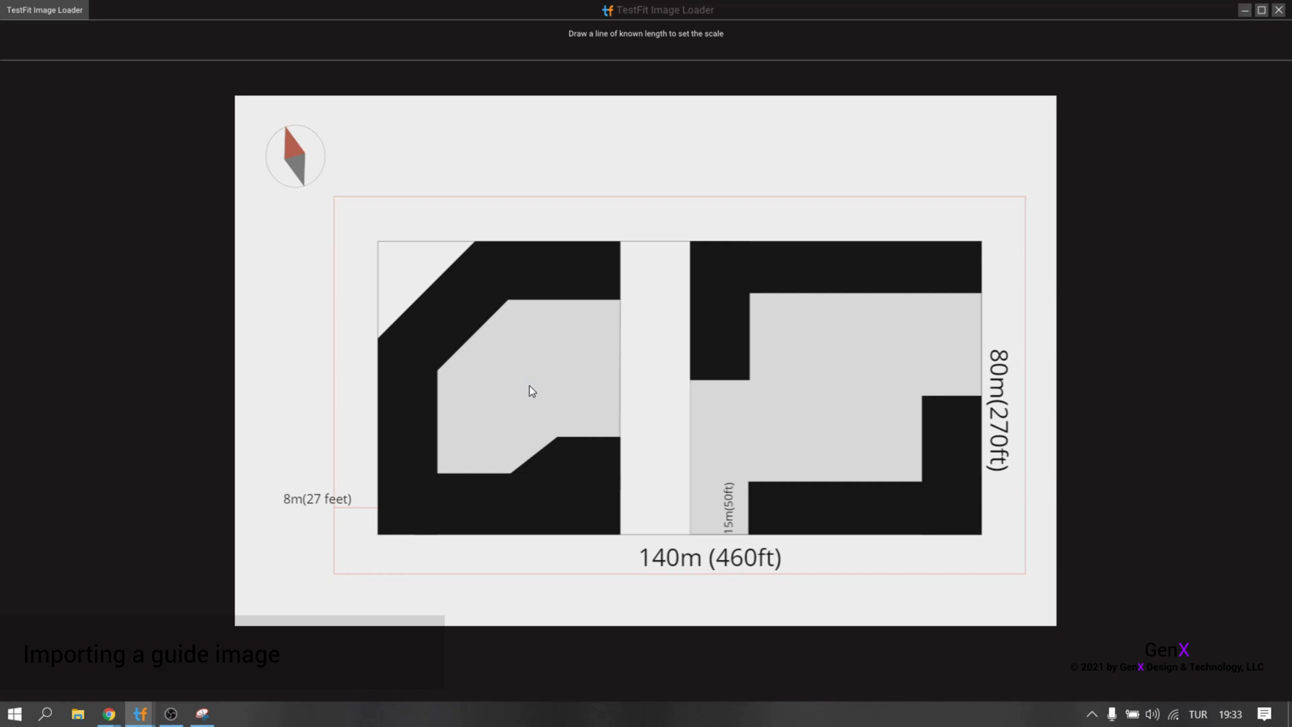
Scale the guide image by tracing the short offset line labelled 8m (27 feet) as the known distance.
scroll(324, 535, up, 5)
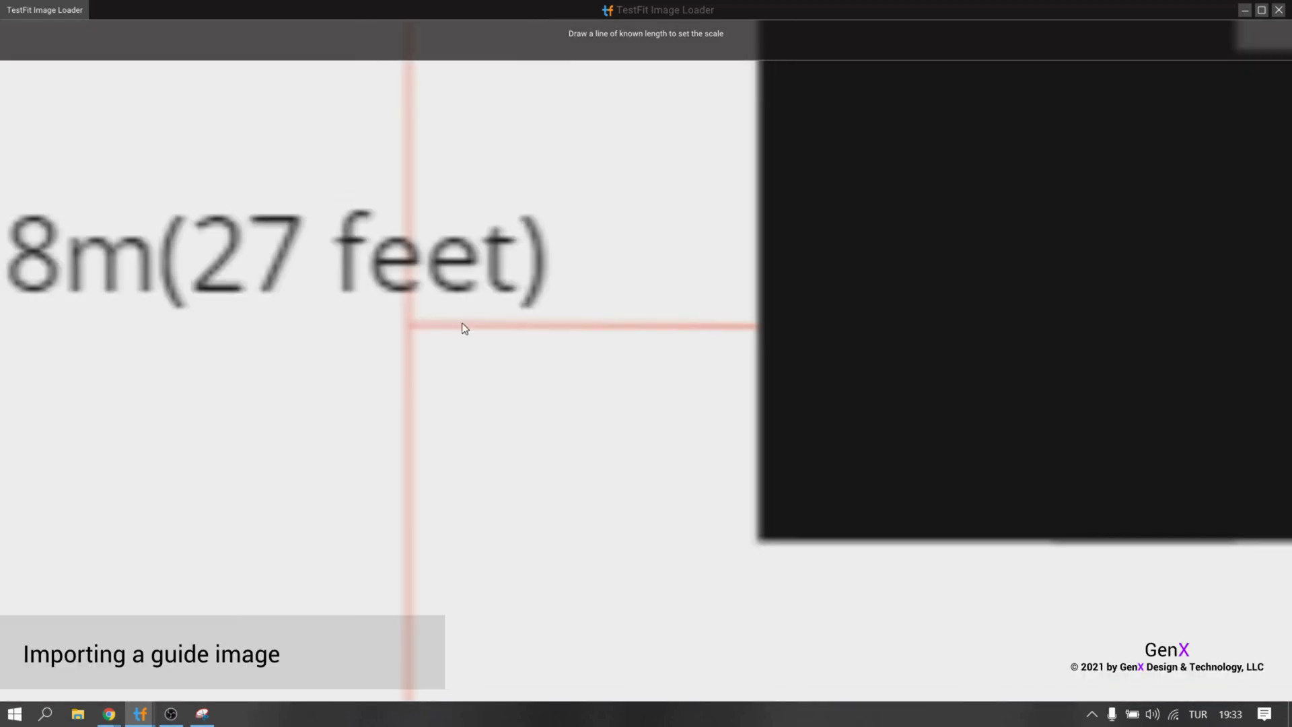
drag(407, 322, 757, 317)
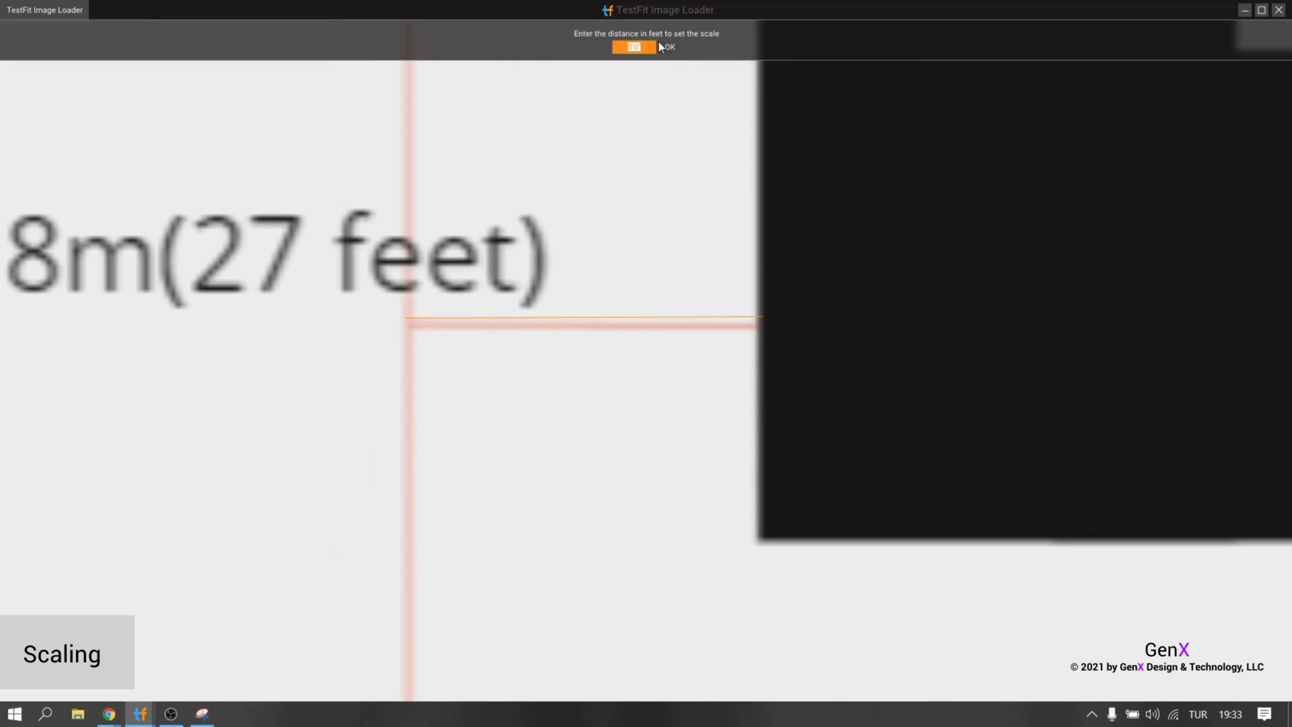
click(666, 47)
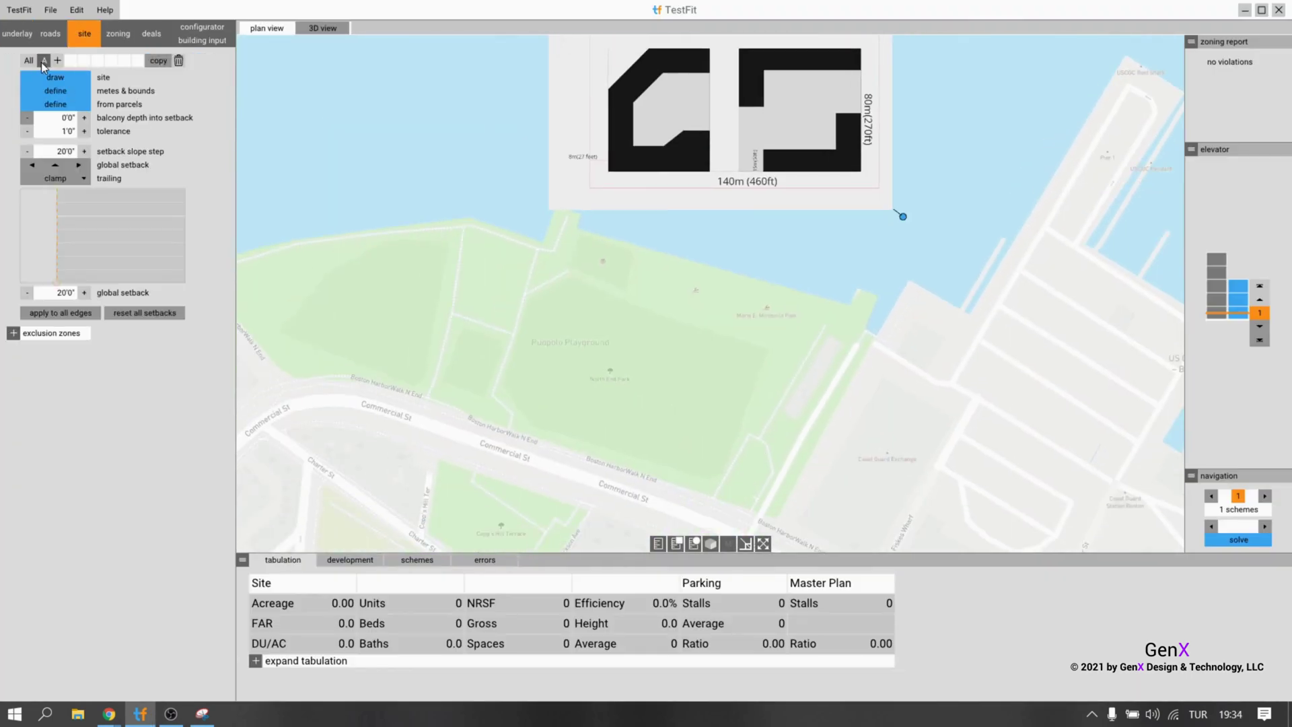
Draw a rectangular site of 460 by 270 ft with orthogonal edges on Puopolo Playground, parallel to Commercial St.
click(69, 77)
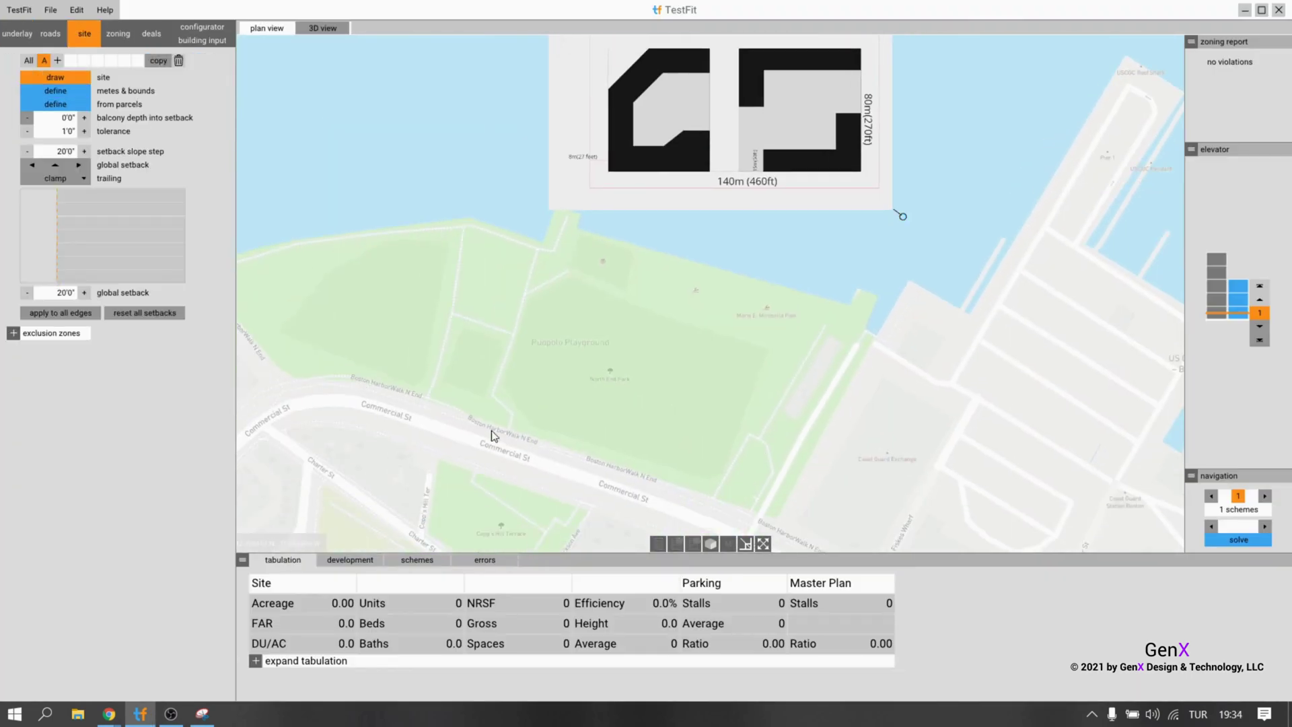
click(430, 394)
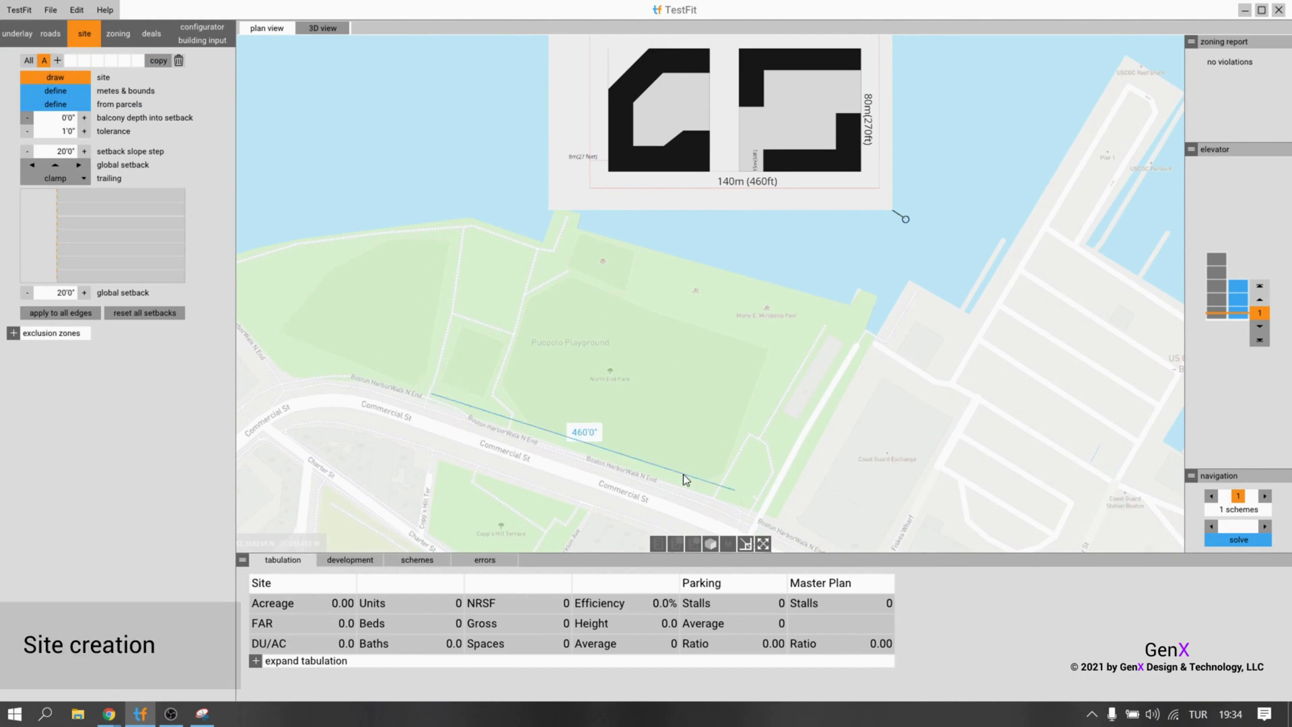
click(737, 496)
click(745, 544)
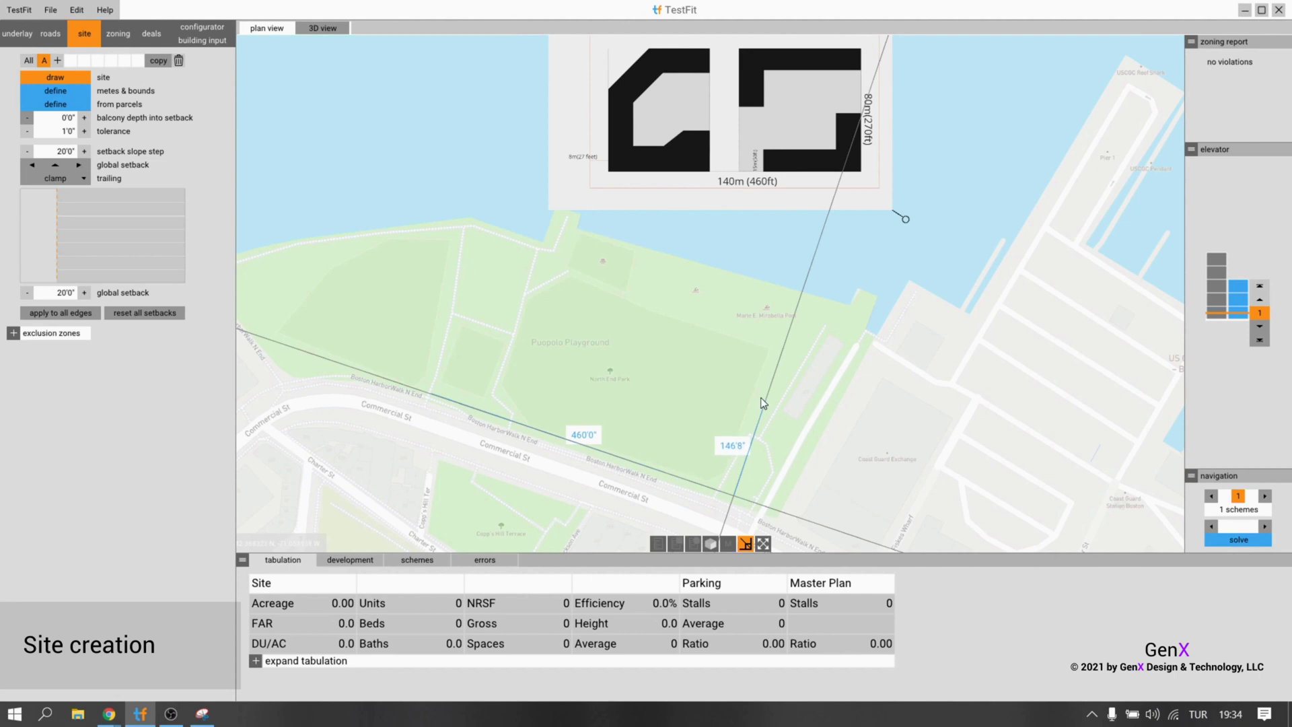
click(793, 319)
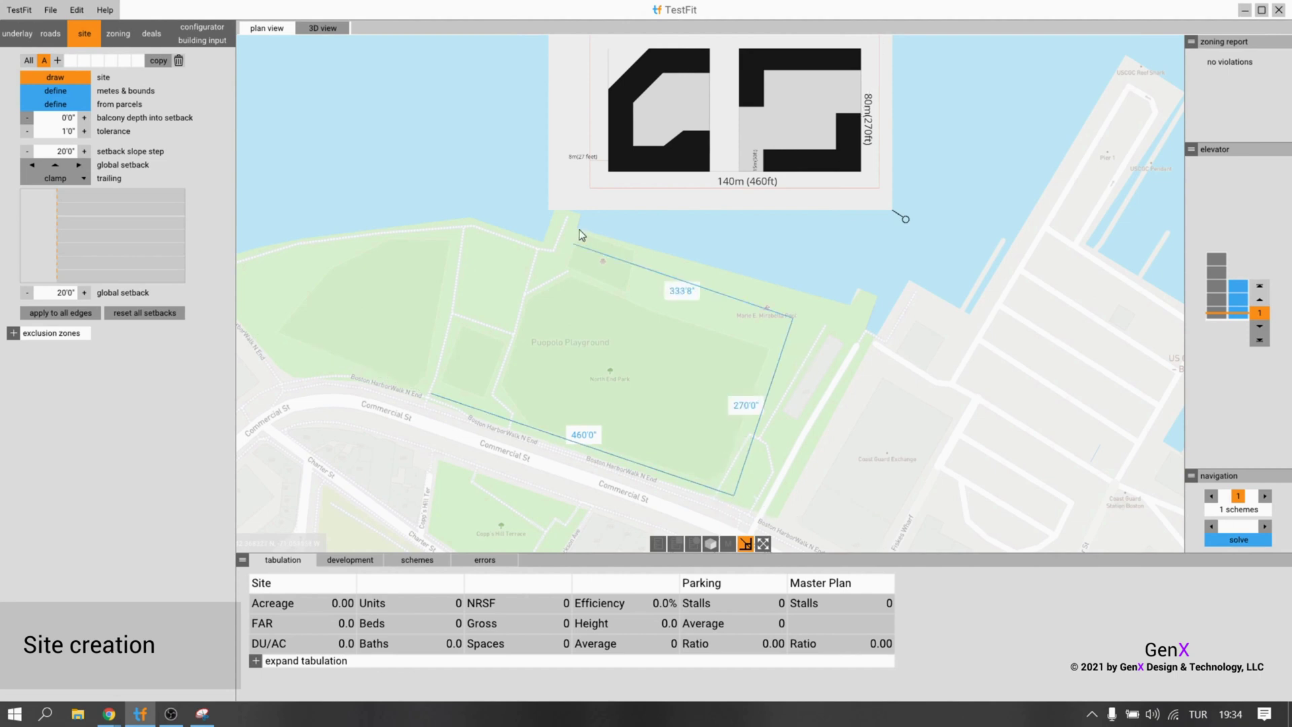
click(571, 231)
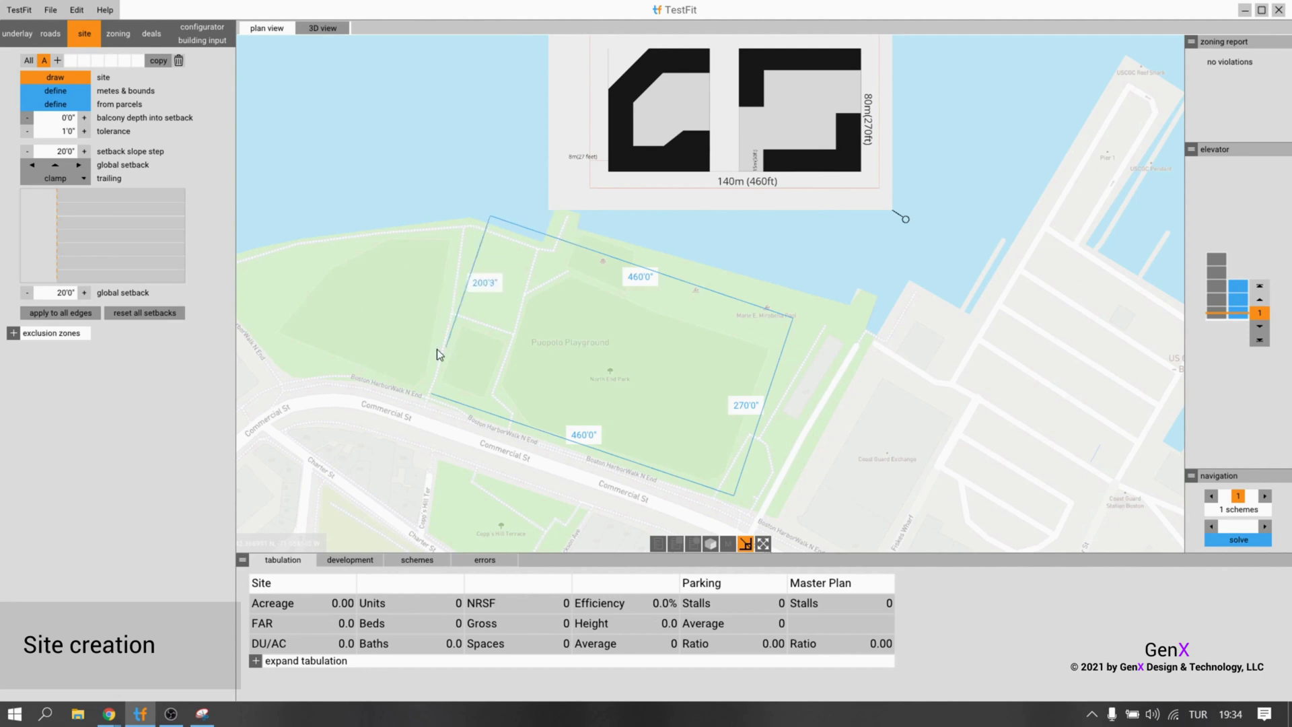
click(431, 394)
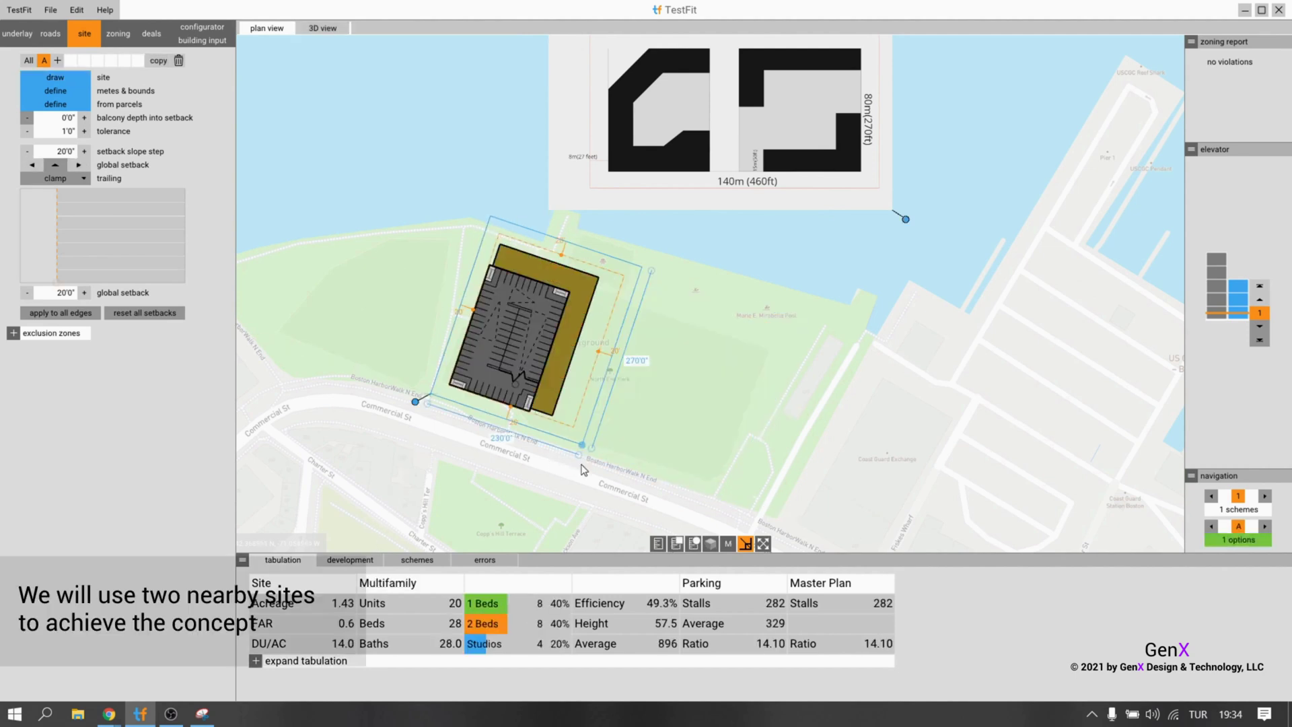
Move the 230 by 270 ft site A east along Commercial St and place a copy of it adjoining its west edge.
scroll(585, 492, up, 2)
drag(376, 379, 580, 456)
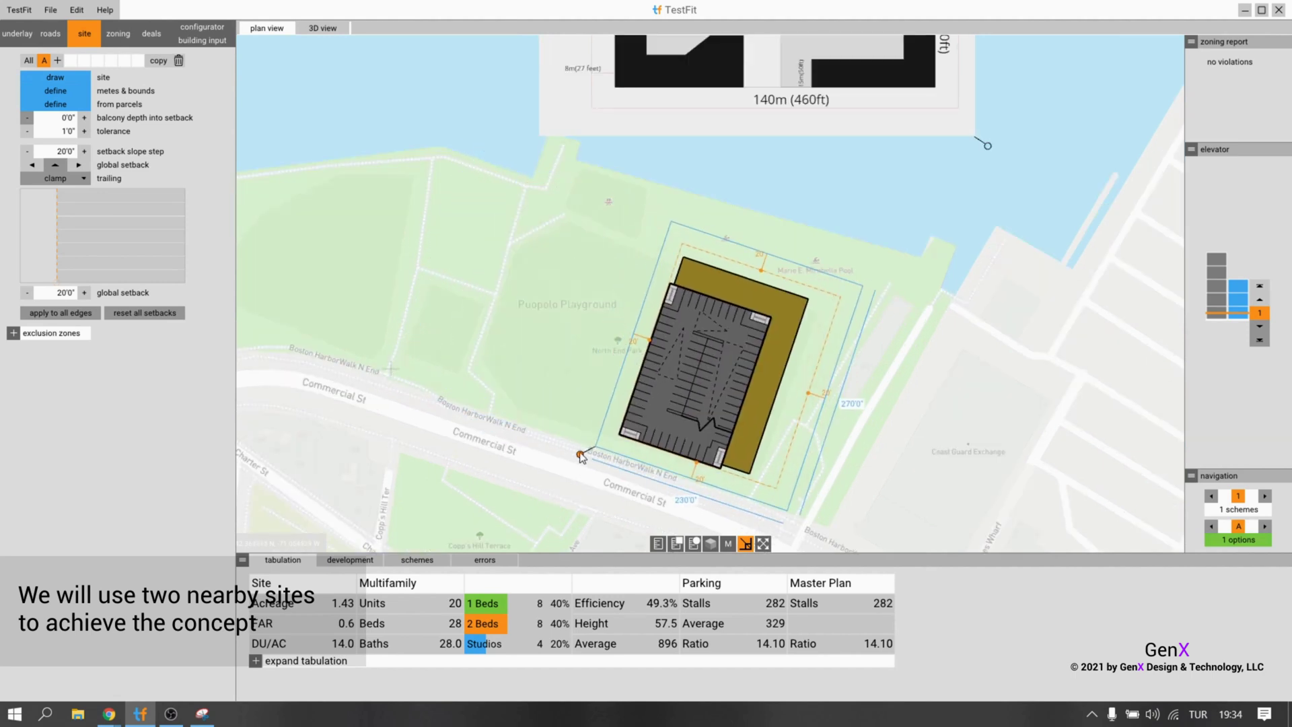
click(158, 60)
drag(851, 450, 389, 385)
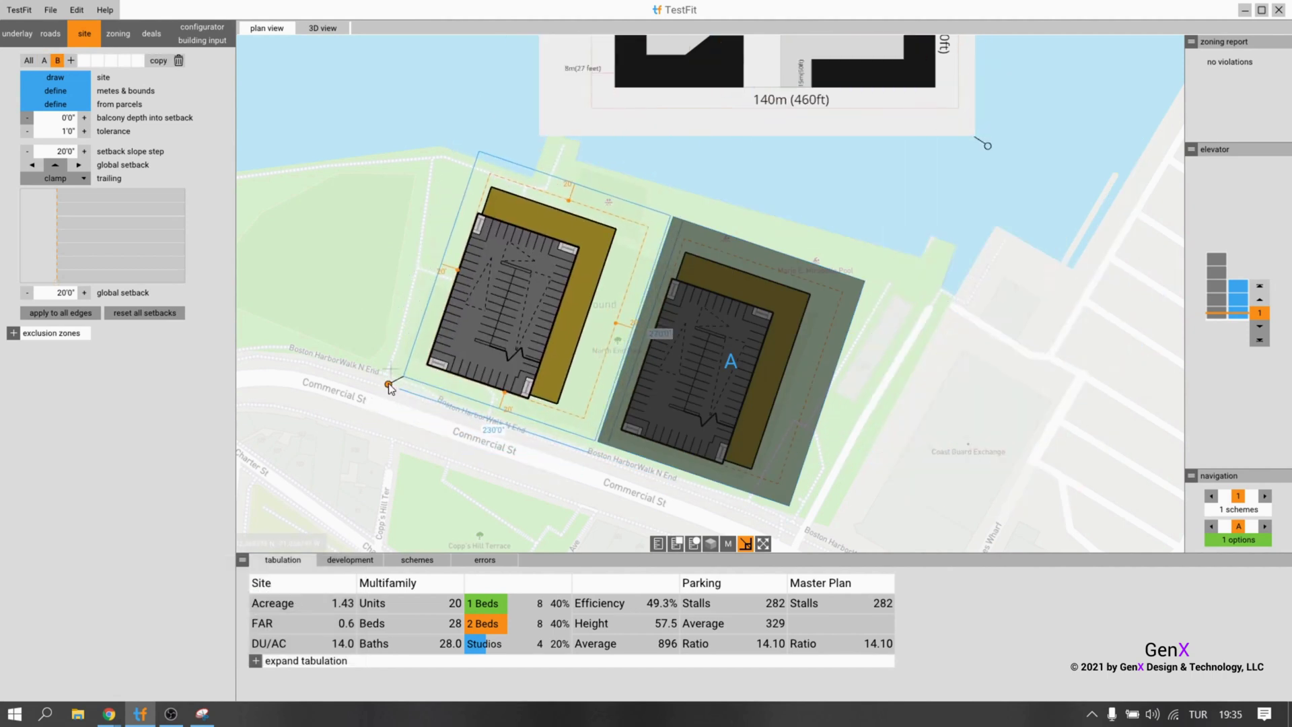
scroll(389, 385, up, 5)
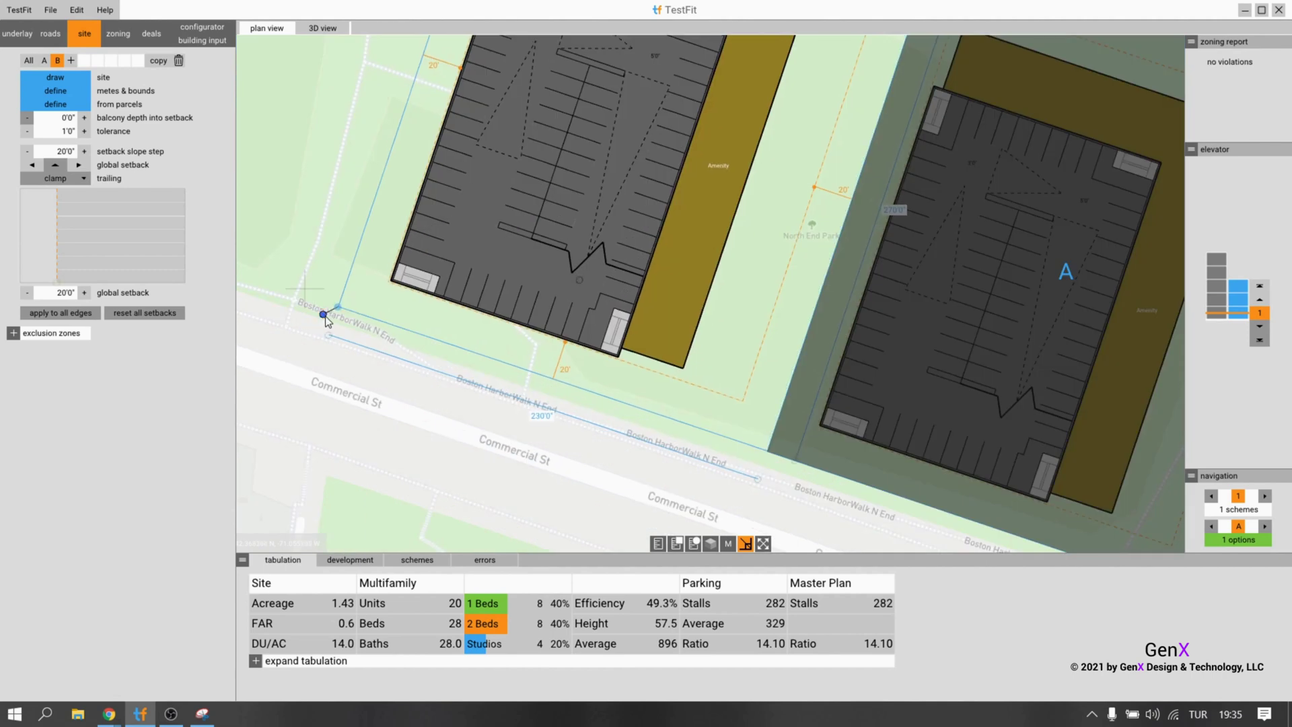
scroll(549, 463, down, 5)
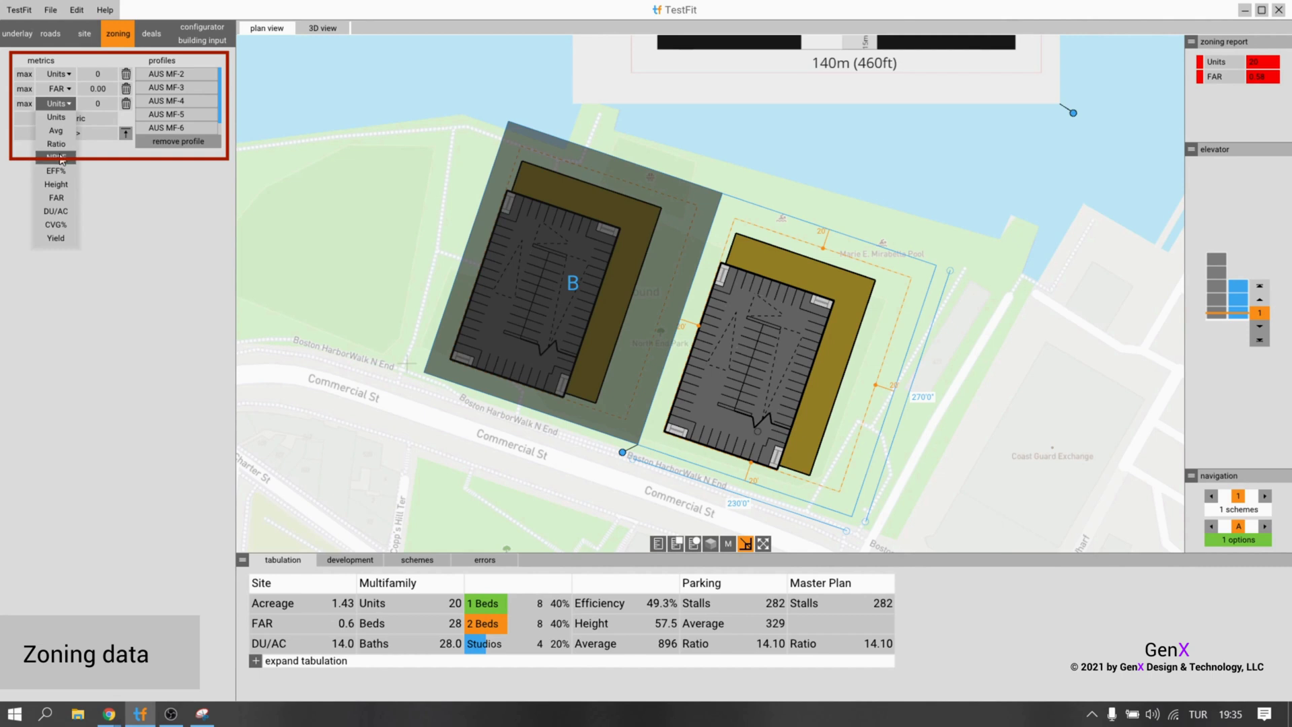
Set the zoning maximums for site A to 260 units, FAR 1.50 and height 200.
click(66, 184)
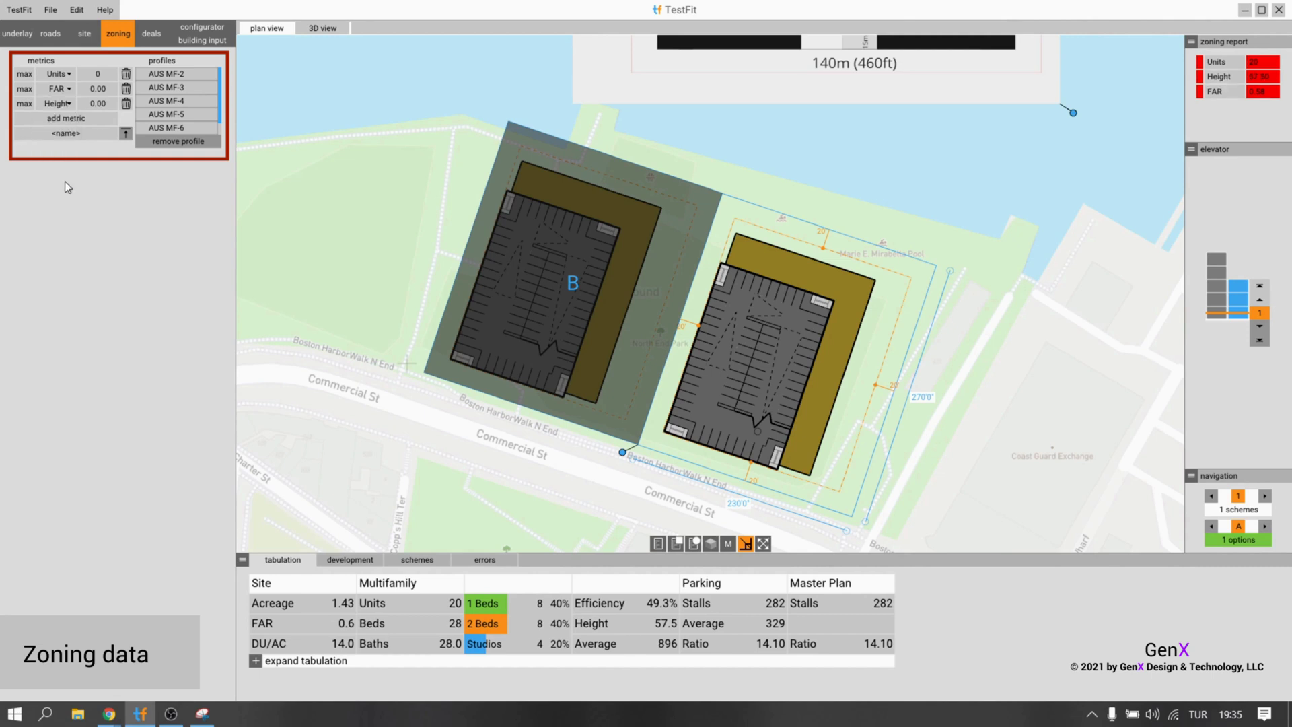
click(98, 104)
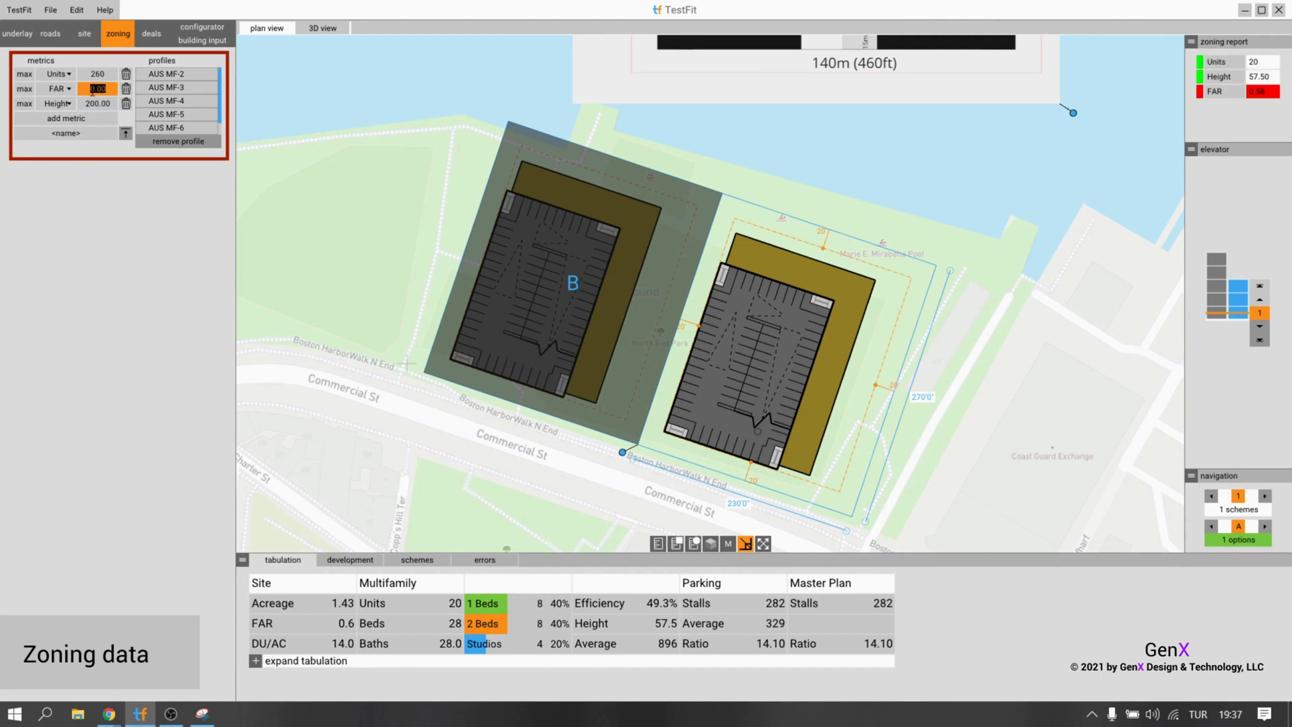
text(1.5)
key(Return)
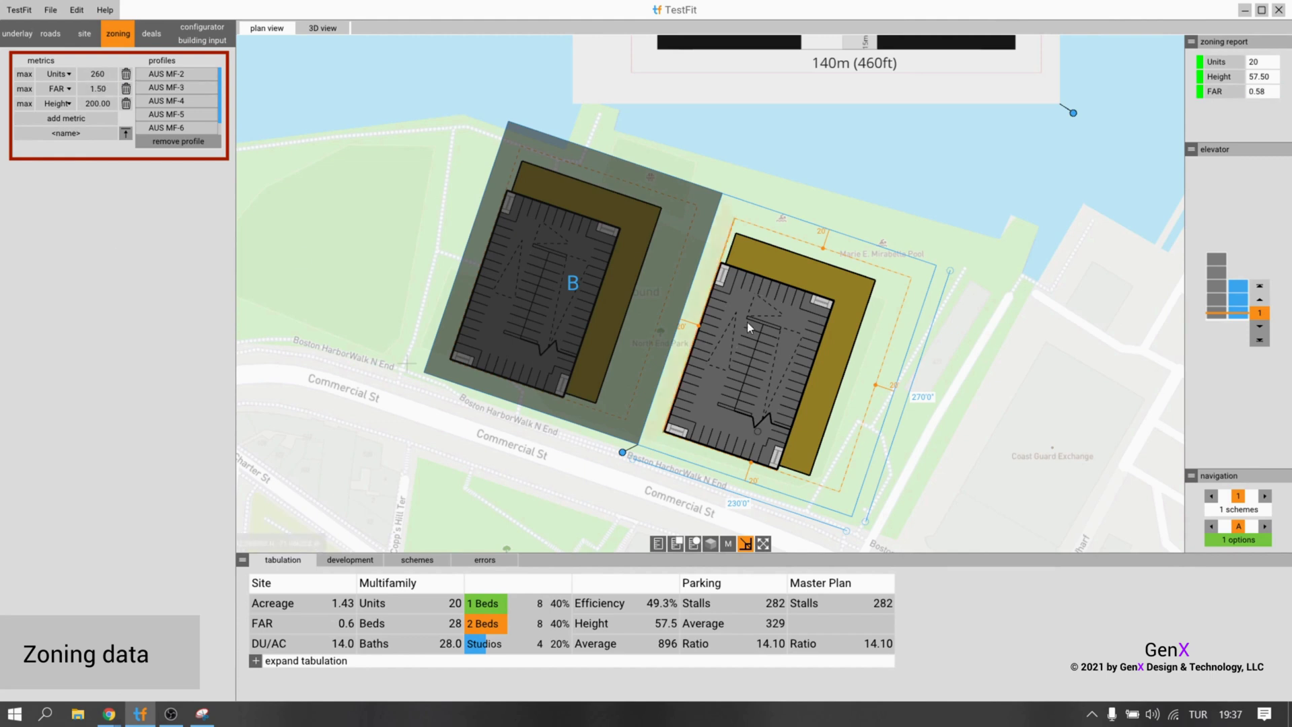
Examine the costs, revenue and operating expenses of model1 in the deals editor and return to the building.
right_drag(814, 368, 759, 317)
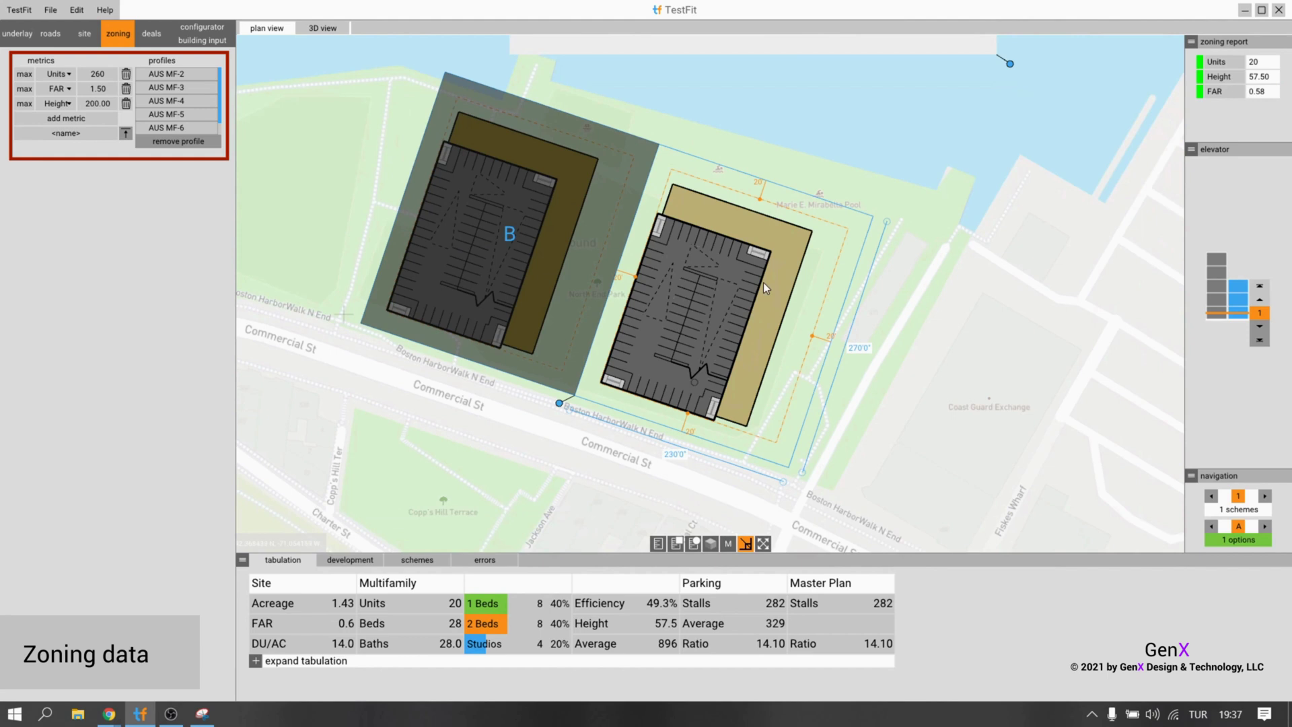
scroll(763, 281, up, 2)
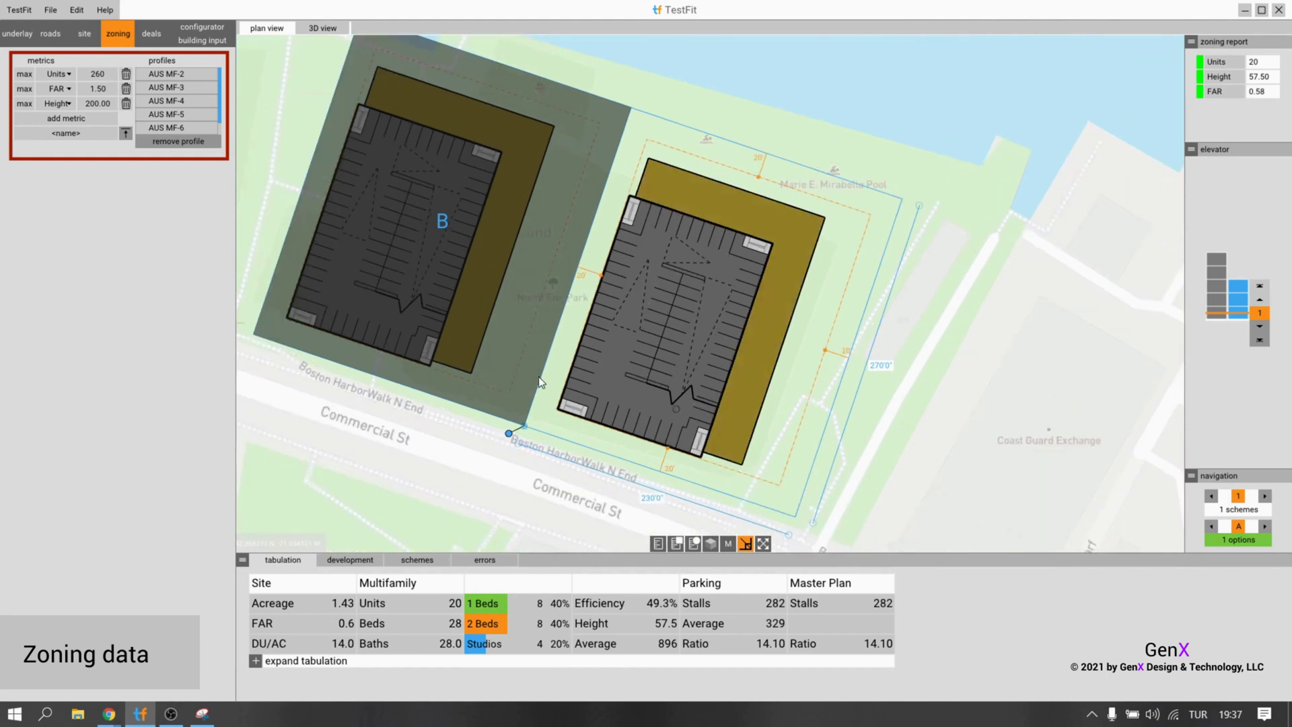
click(156, 37)
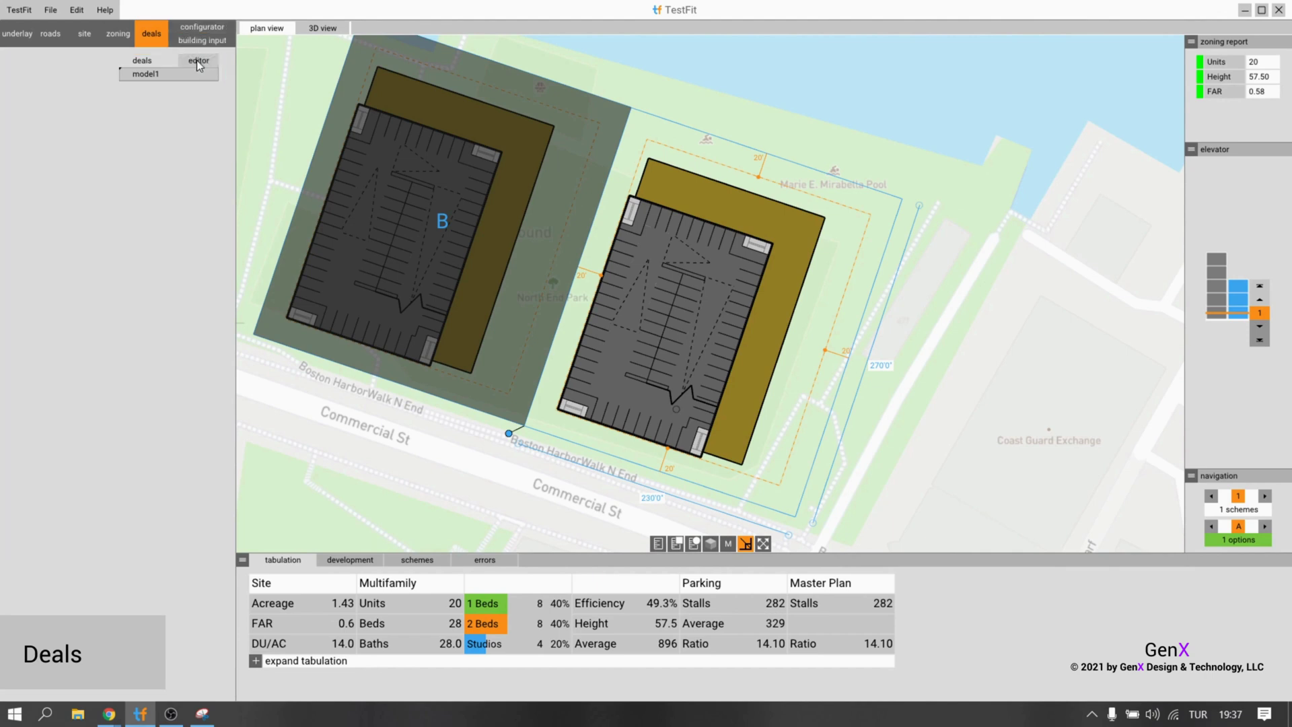
click(199, 62)
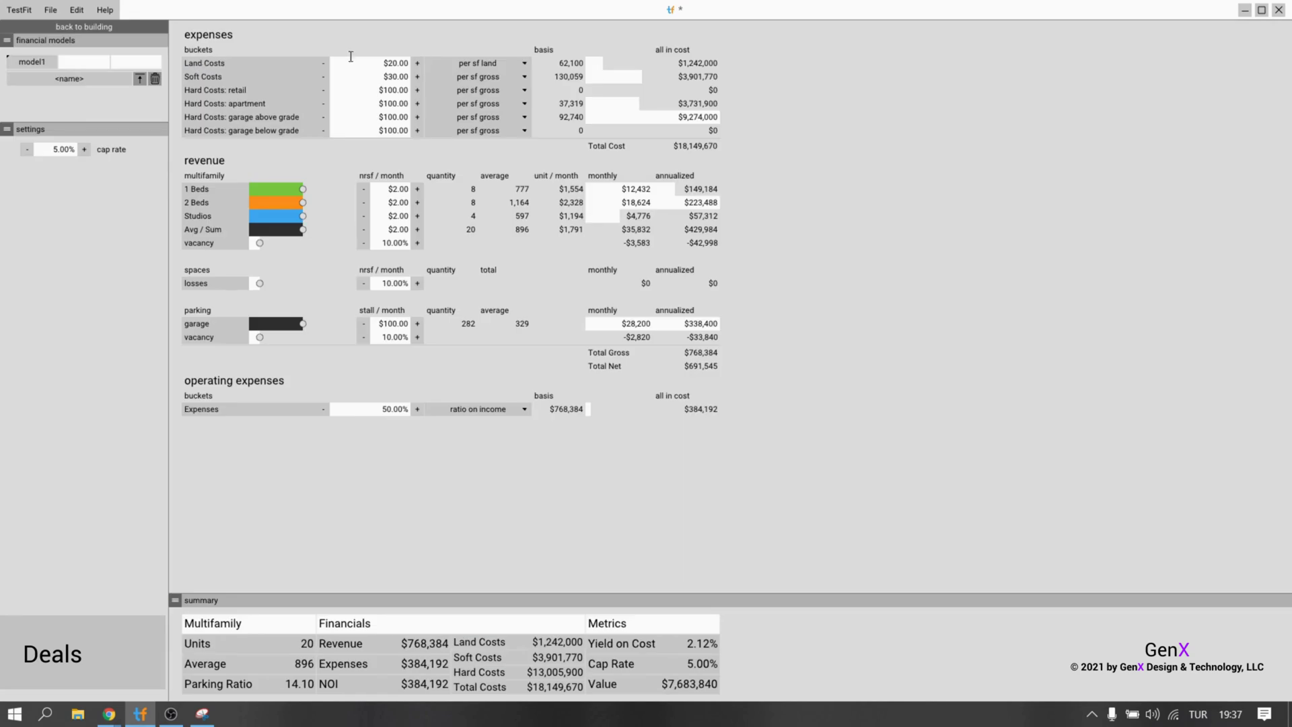
click(406, 62)
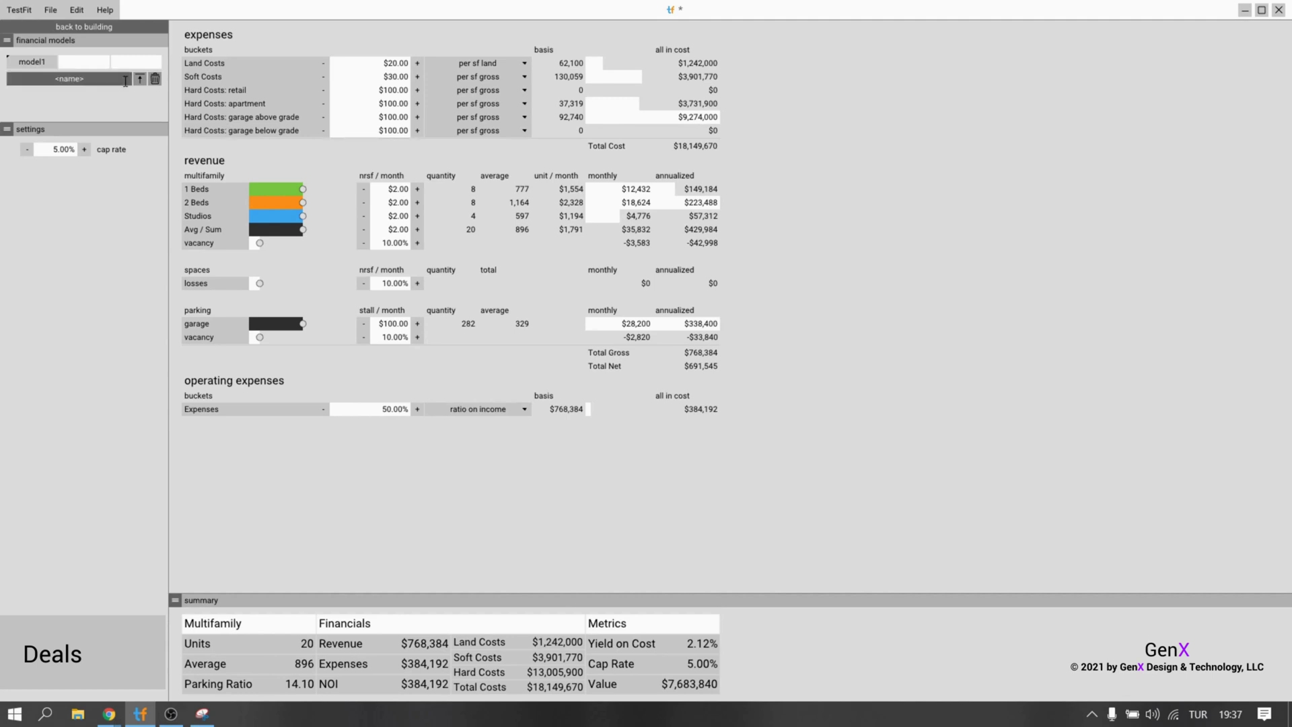
click(127, 26)
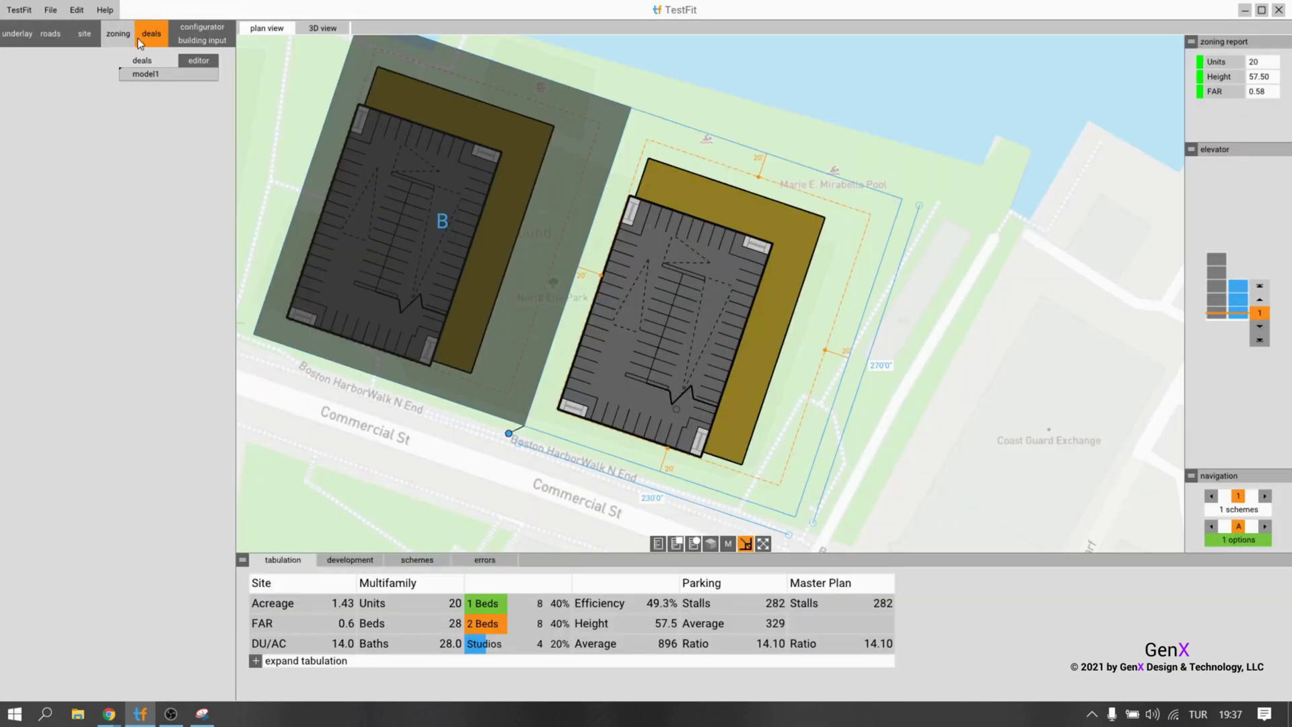
Apply the donut preset to site A and view both sites' buildings in 3D.
click(213, 30)
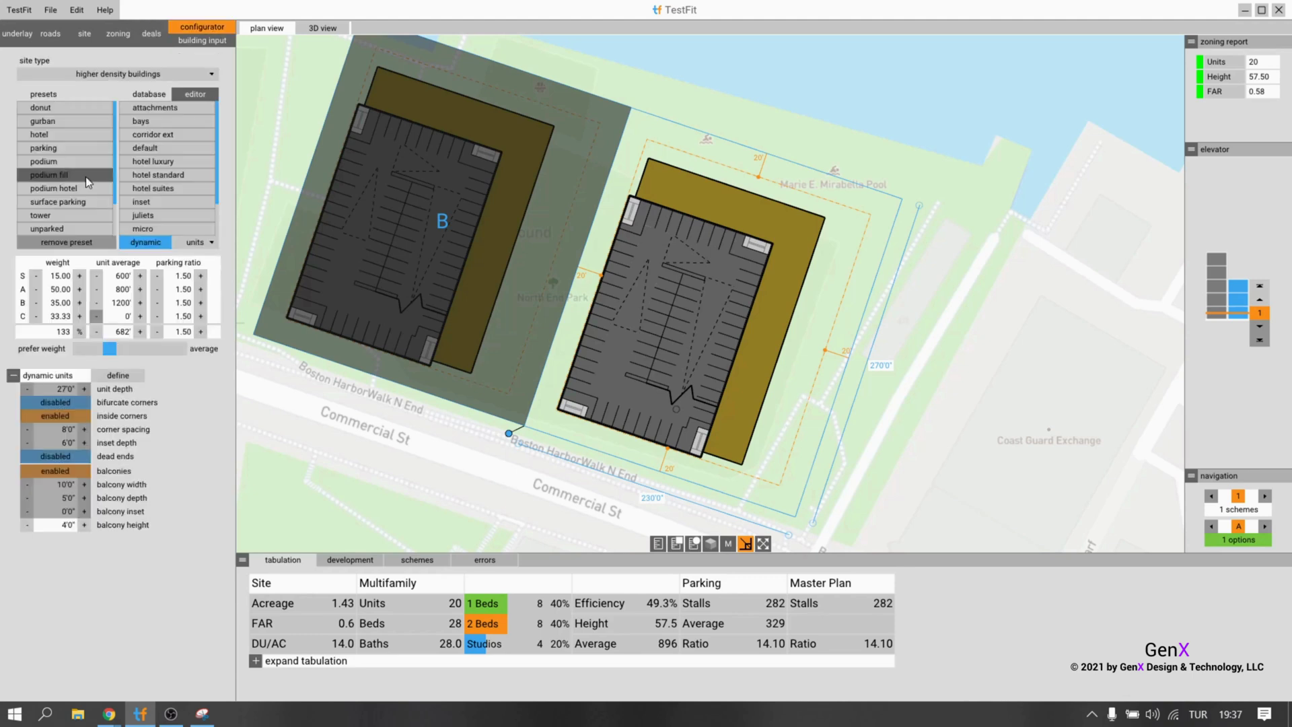
click(74, 110)
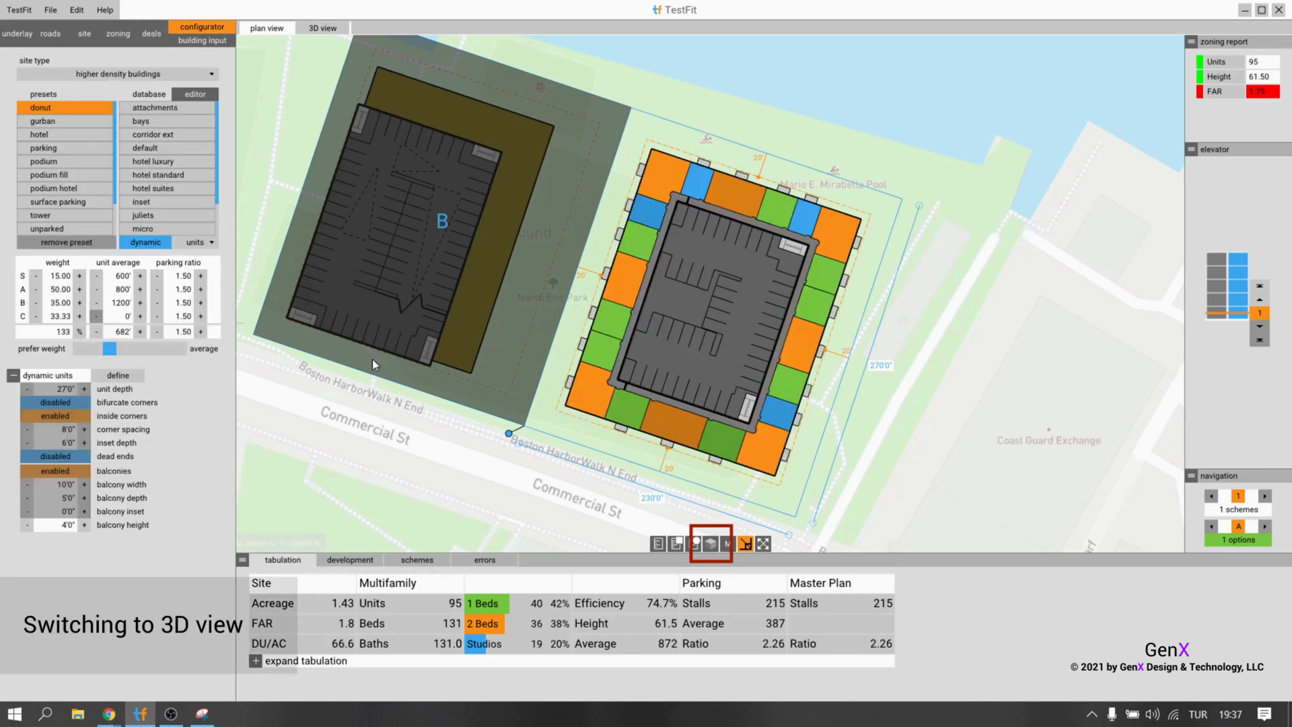
click(712, 542)
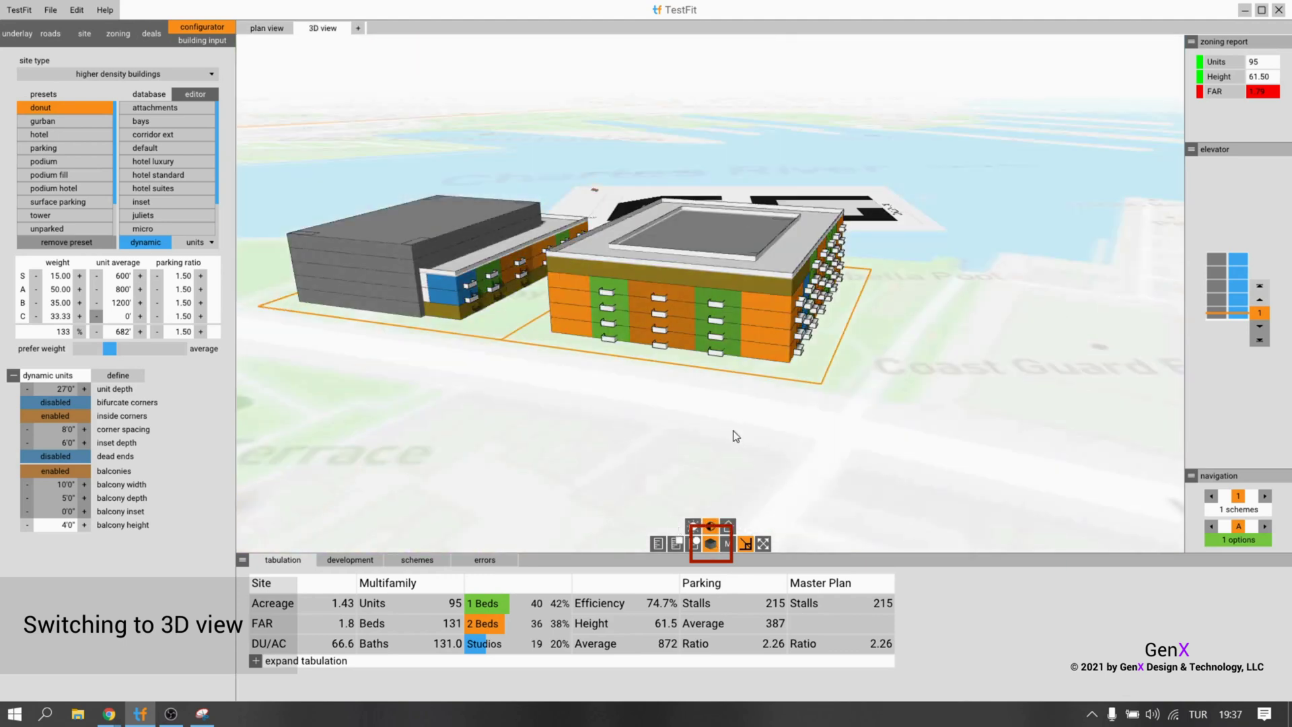
scroll(683, 438, up, 4)
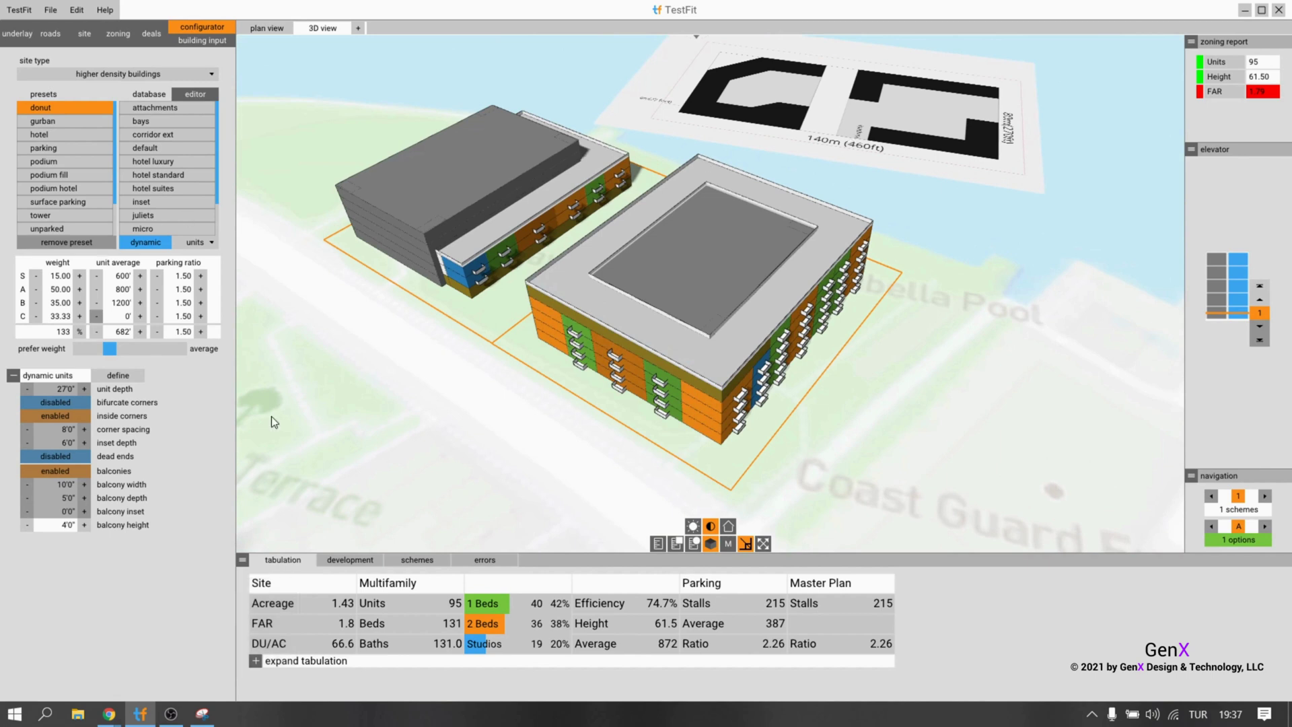
Try the hotel and parking presets on site A and apply the podium fill preset.
right_drag(272, 422, 448, 446)
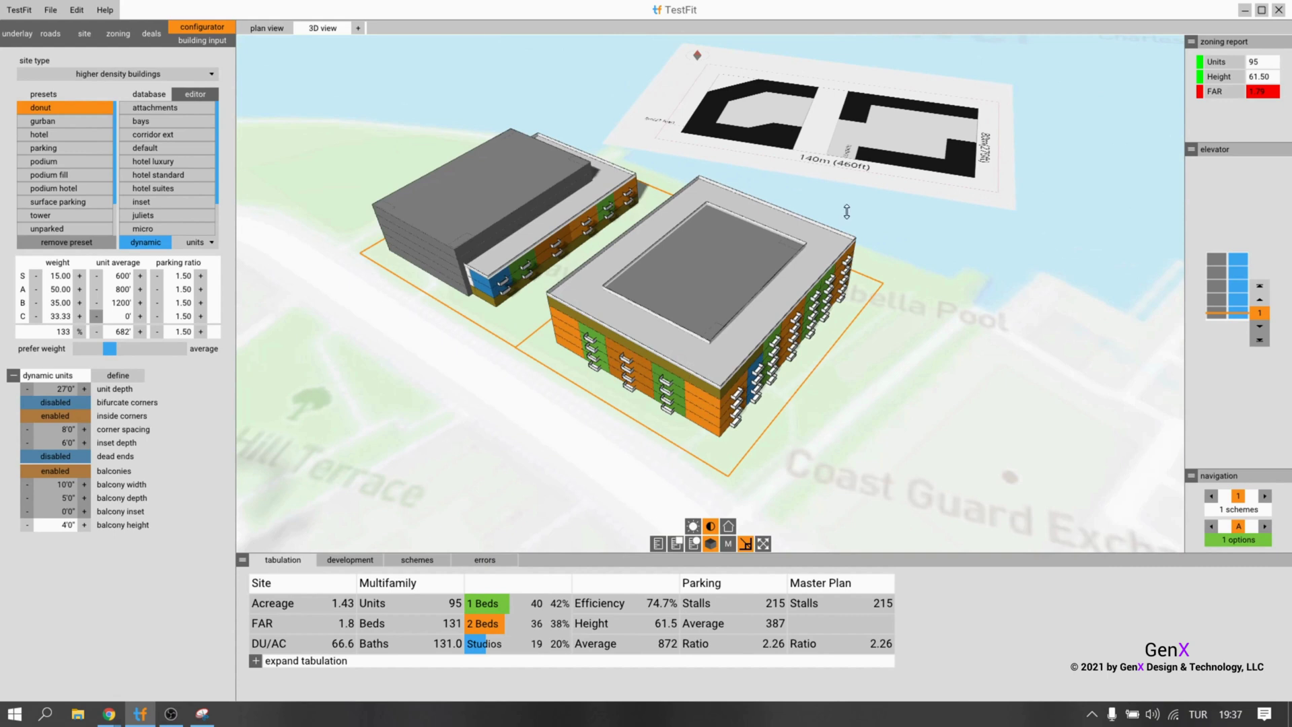
scroll(764, 212, up, 1)
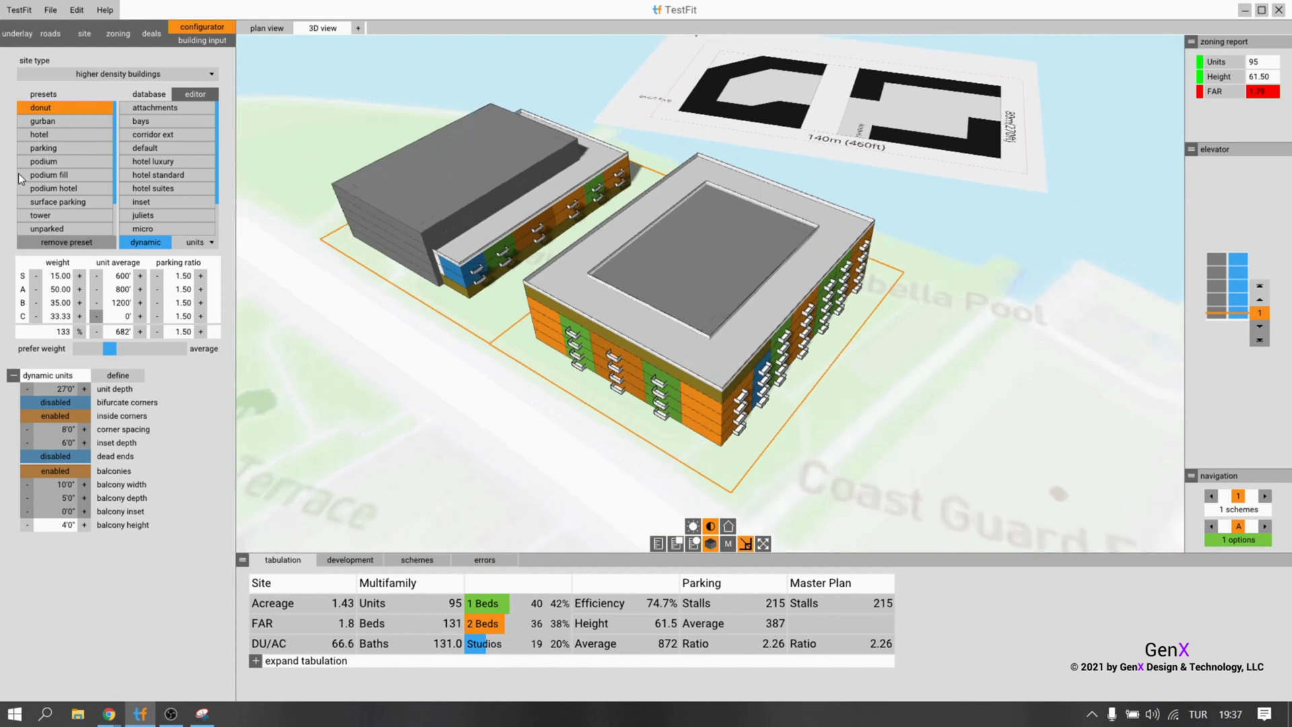
click(41, 134)
click(45, 148)
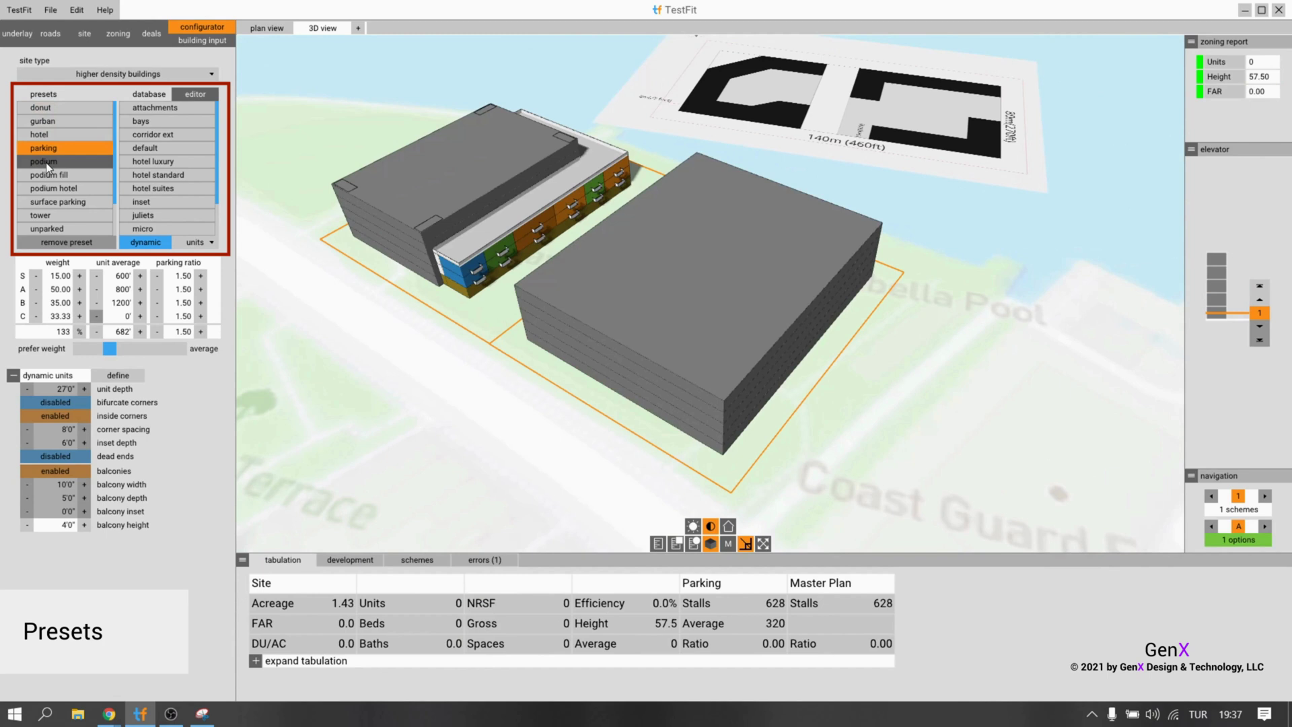
click(46, 175)
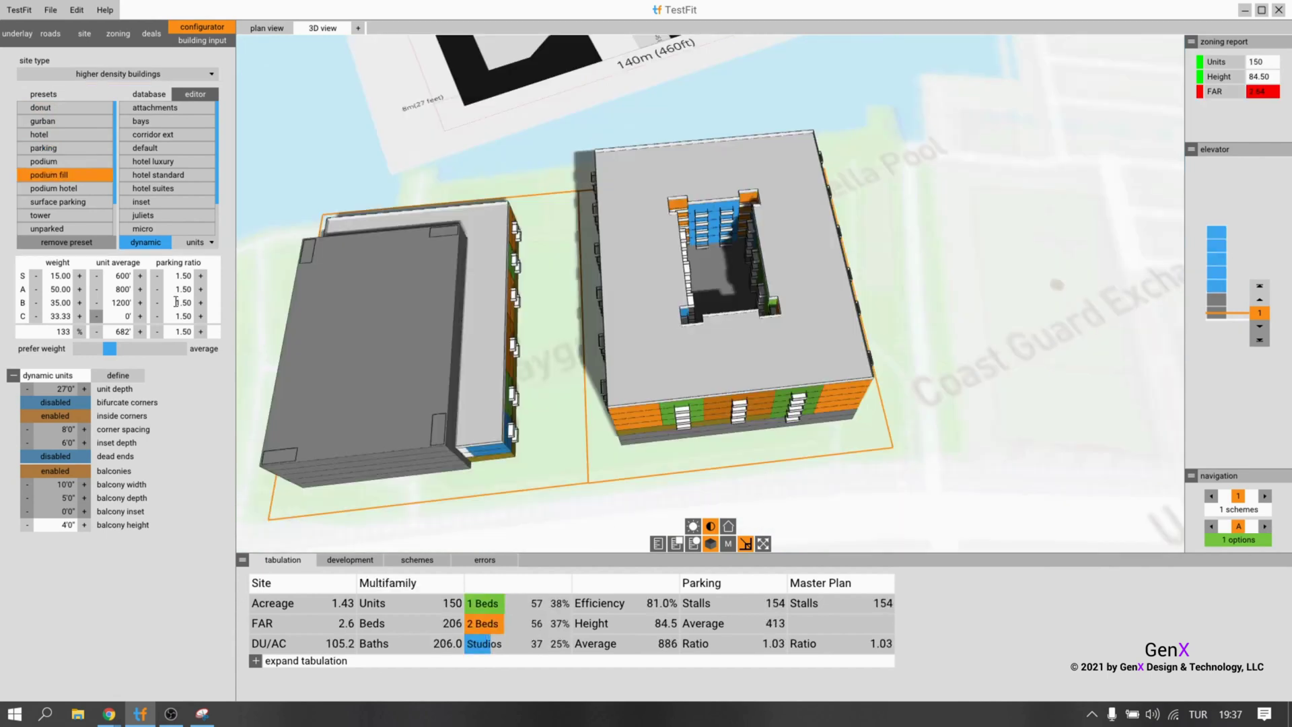
Enable dynamic units for site A and reduce the unit depth to 20'0".
click(144, 243)
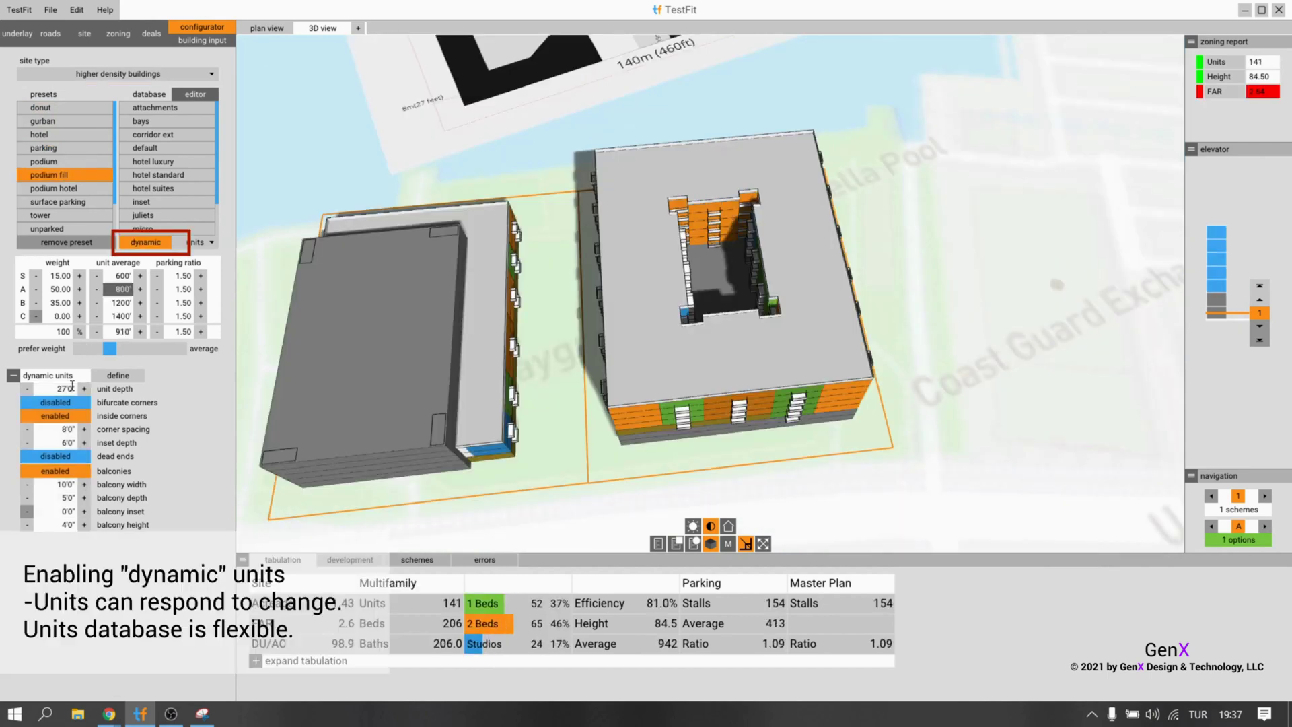
click(27, 390)
click(27, 390)
click(27, 389)
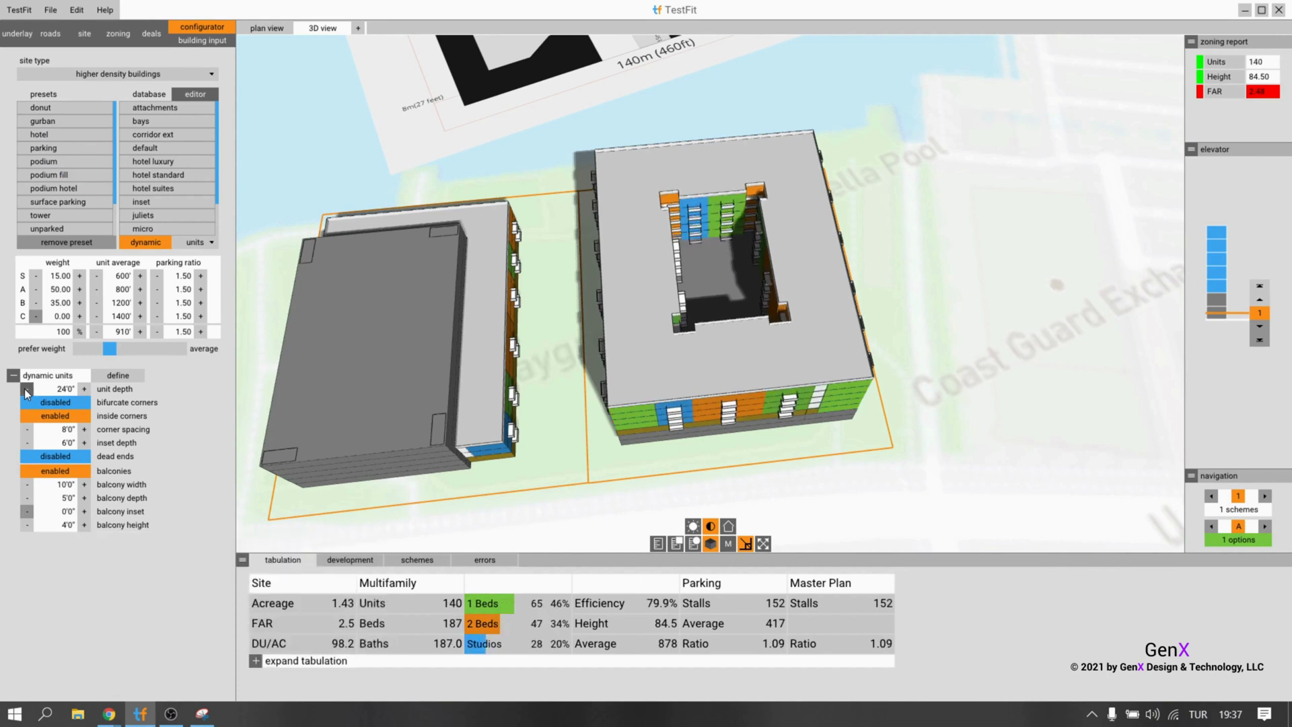
click(27, 390)
click(27, 390)
click(27, 390)
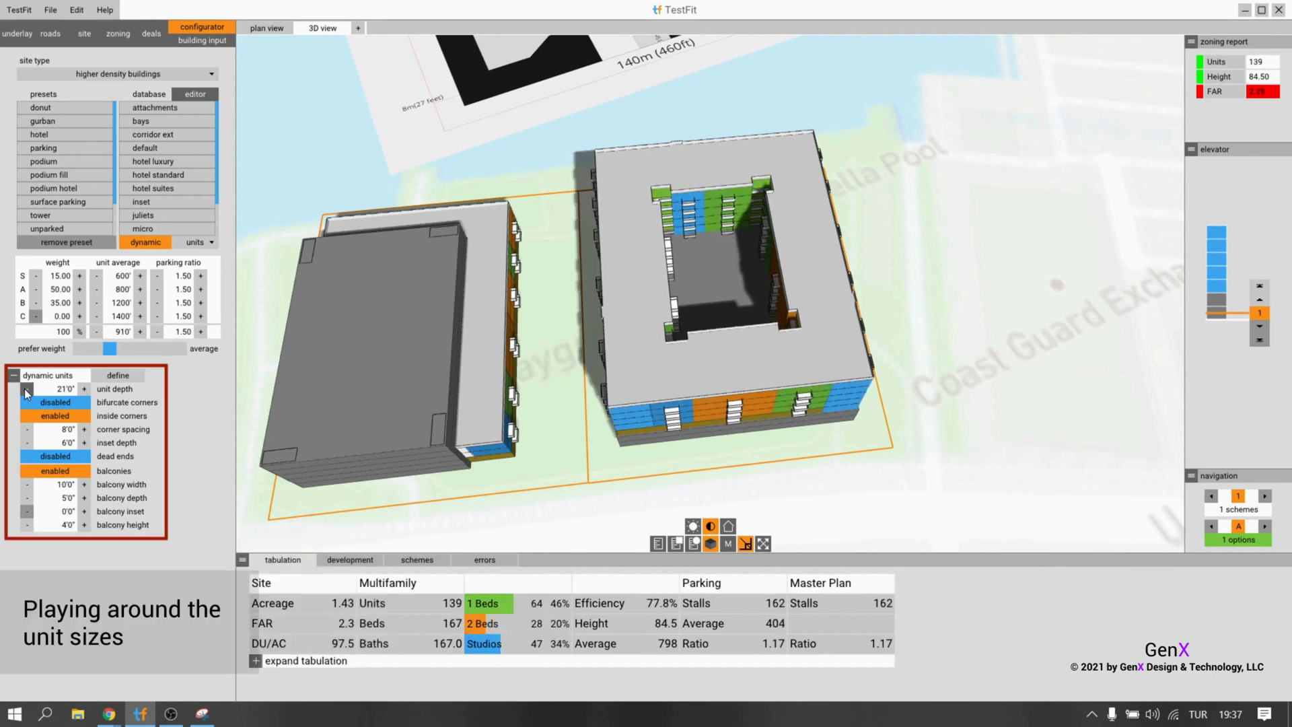
click(26, 389)
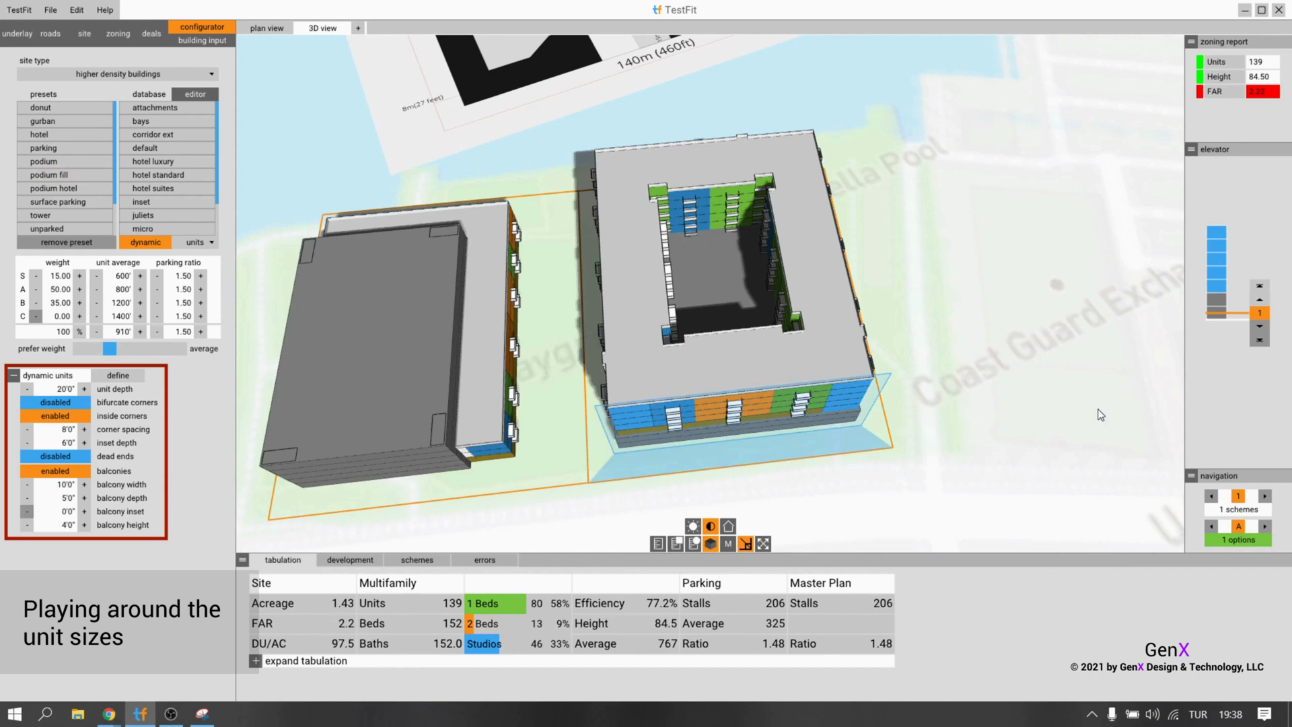
Show level 3 of site A in plan view and set the balcony inset to 5'0".
click(1256, 304)
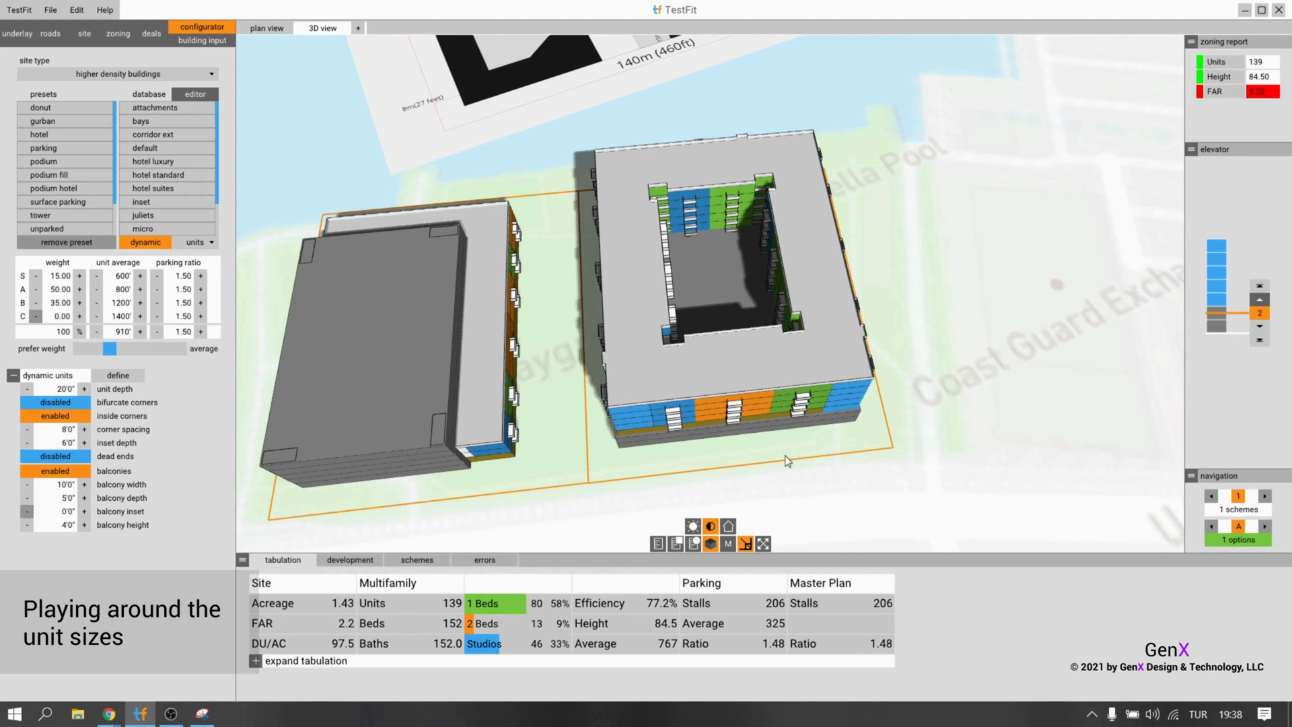
click(711, 544)
click(1261, 303)
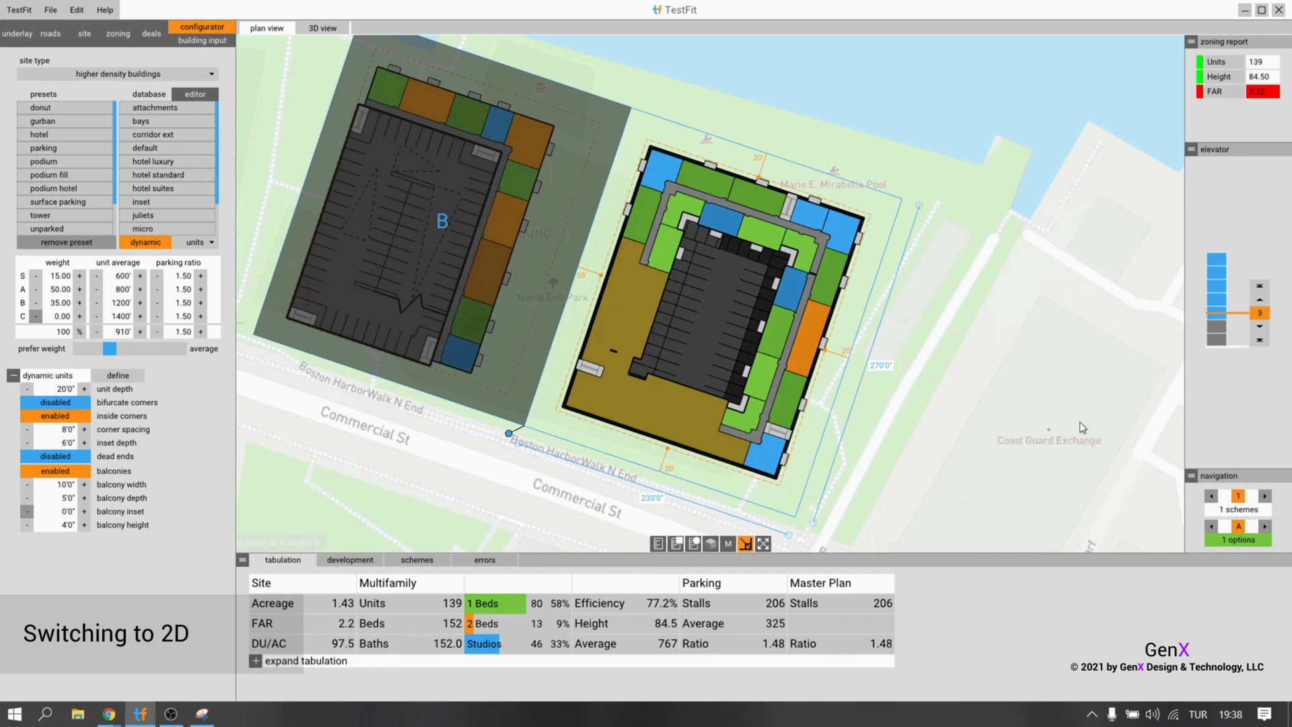
drag(932, 434, 971, 395)
click(83, 512)
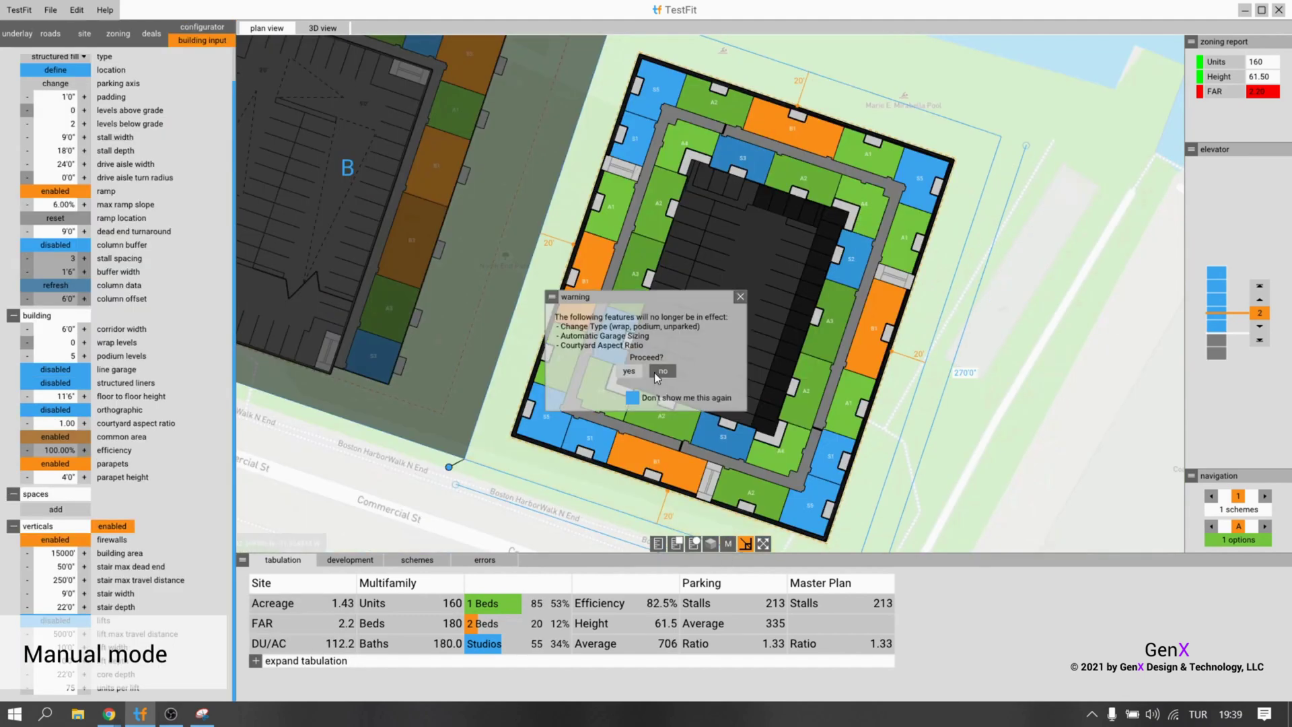
Split site A's courtyard building into two opposing L-shaped wings in manual mode, leaving gaps in its west and east sides.
click(626, 374)
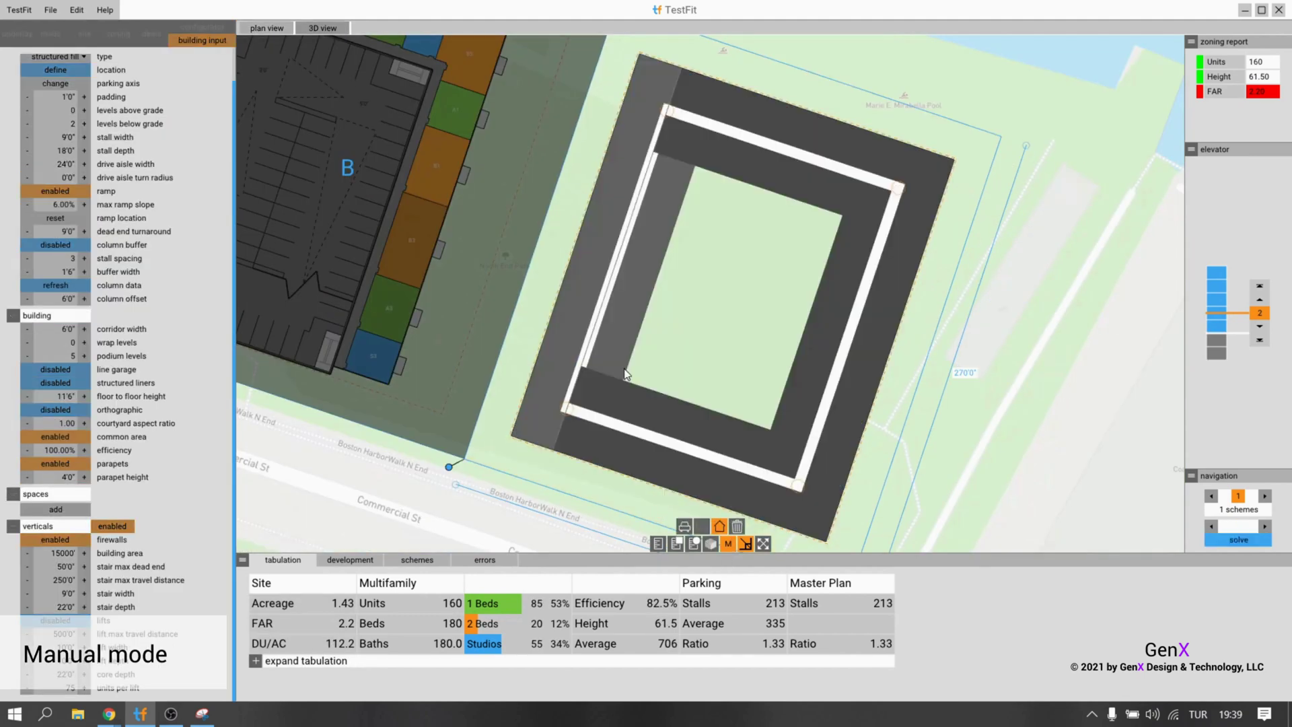
scroll(606, 381, down, 1)
click(615, 348)
click(639, 367)
click(775, 378)
click(799, 396)
mouse_move(601, 263)
mouse_down()
mouse_move(636, 167)
mouse_move(654, 177)
mouse_move(617, 271)
mouse_up()
drag(841, 239, 865, 243)
drag(804, 377, 776, 475)
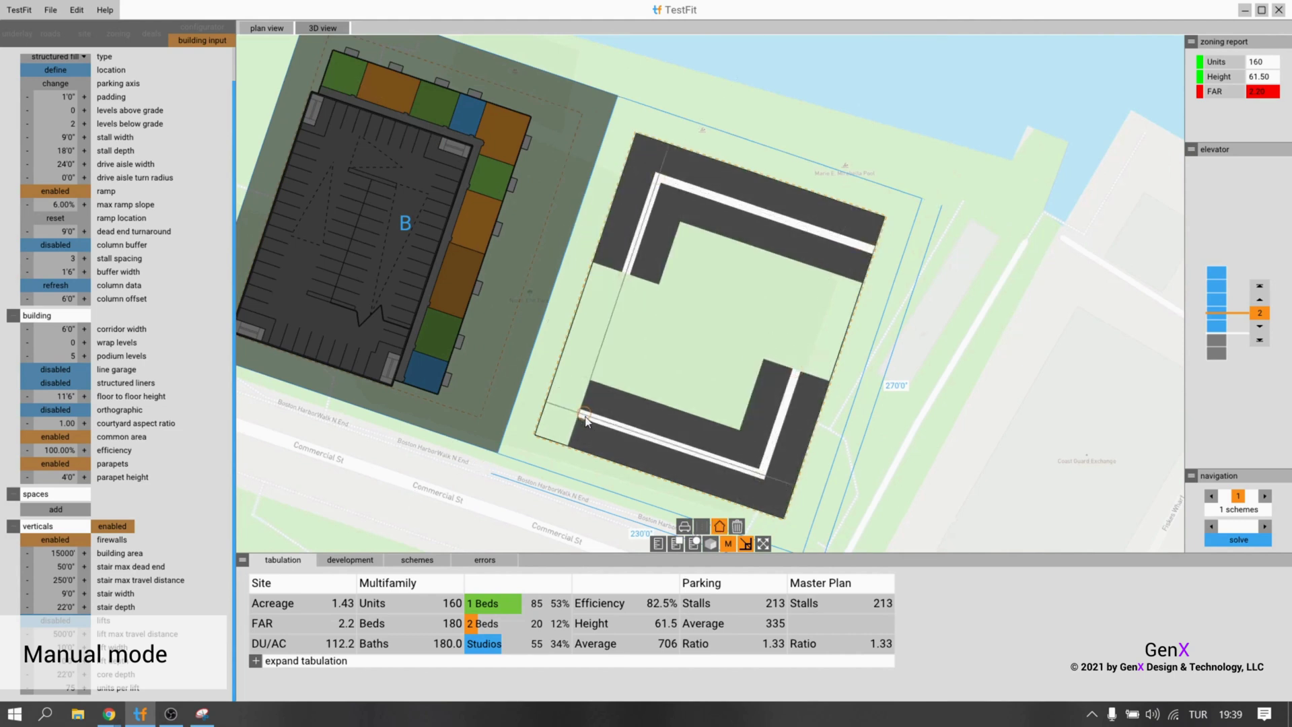
click(725, 546)
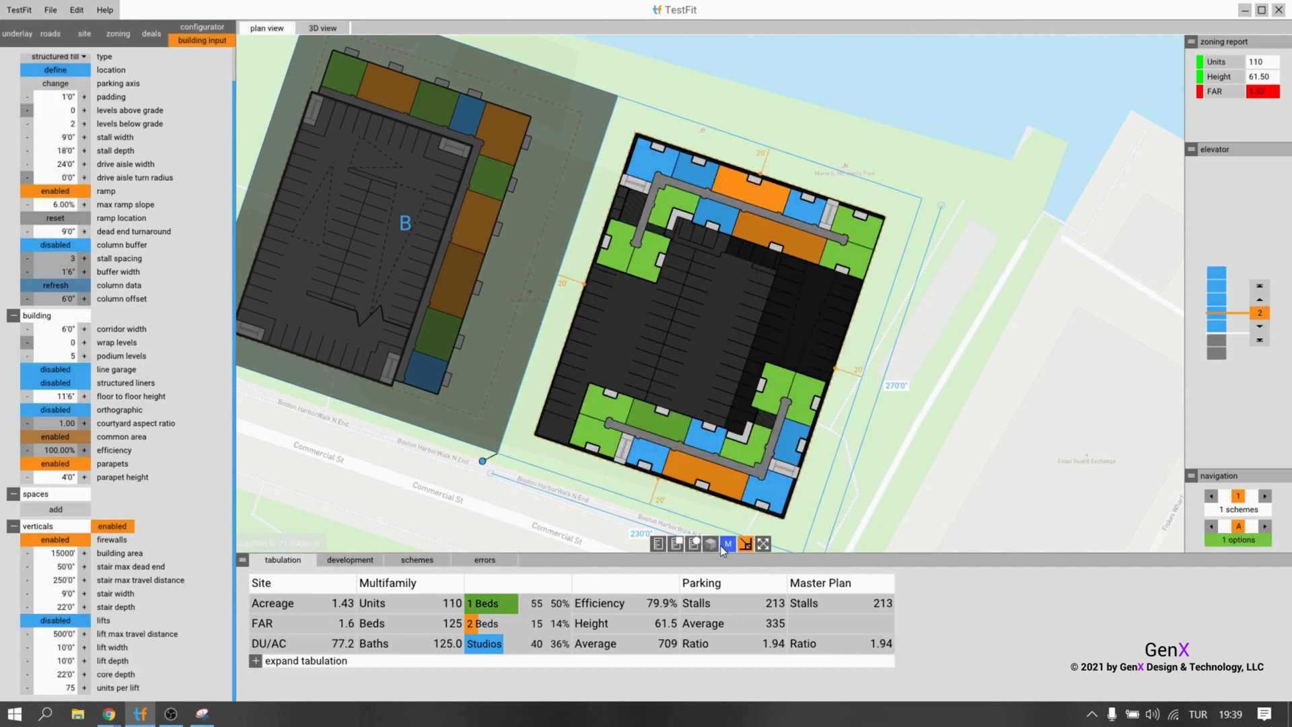
Open the S2 studio in site A's north wing for editing and go from it to the unit database.
middle_drag(793, 481, 784, 407)
scroll(753, 382, up, 5)
scroll(778, 370, down, 2)
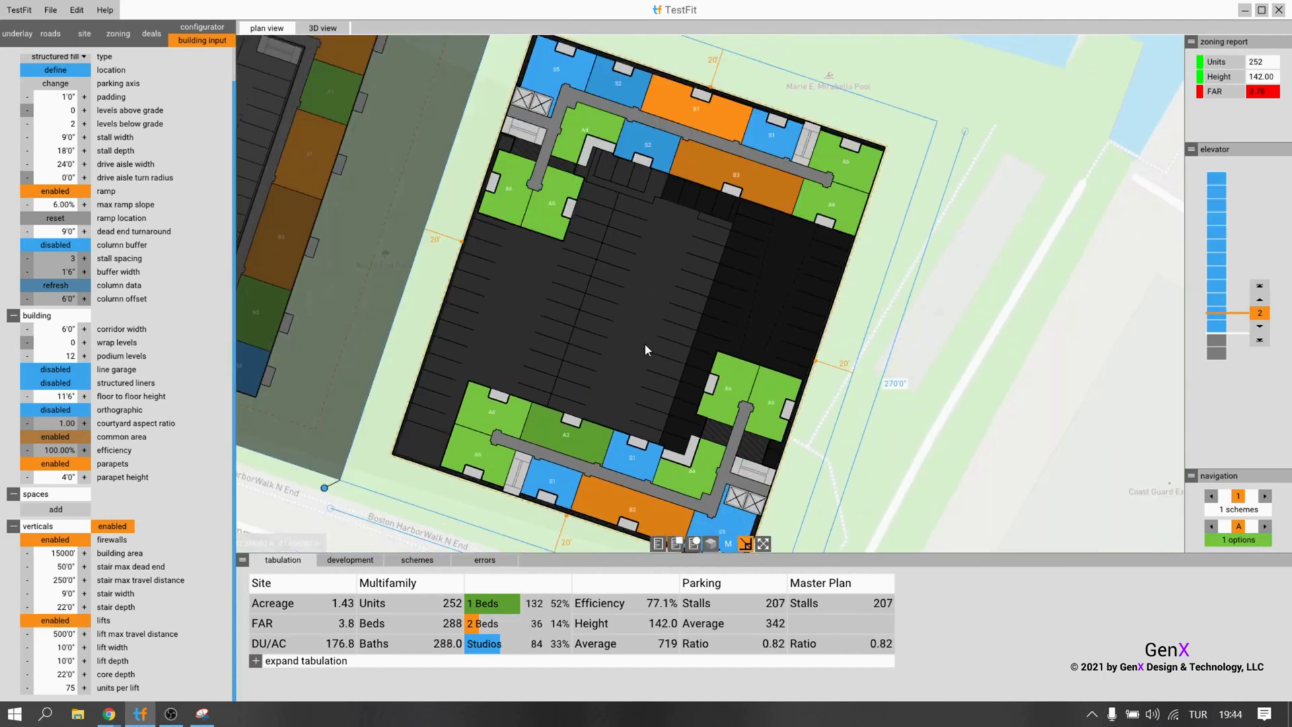
middle_drag(645, 344, 646, 325)
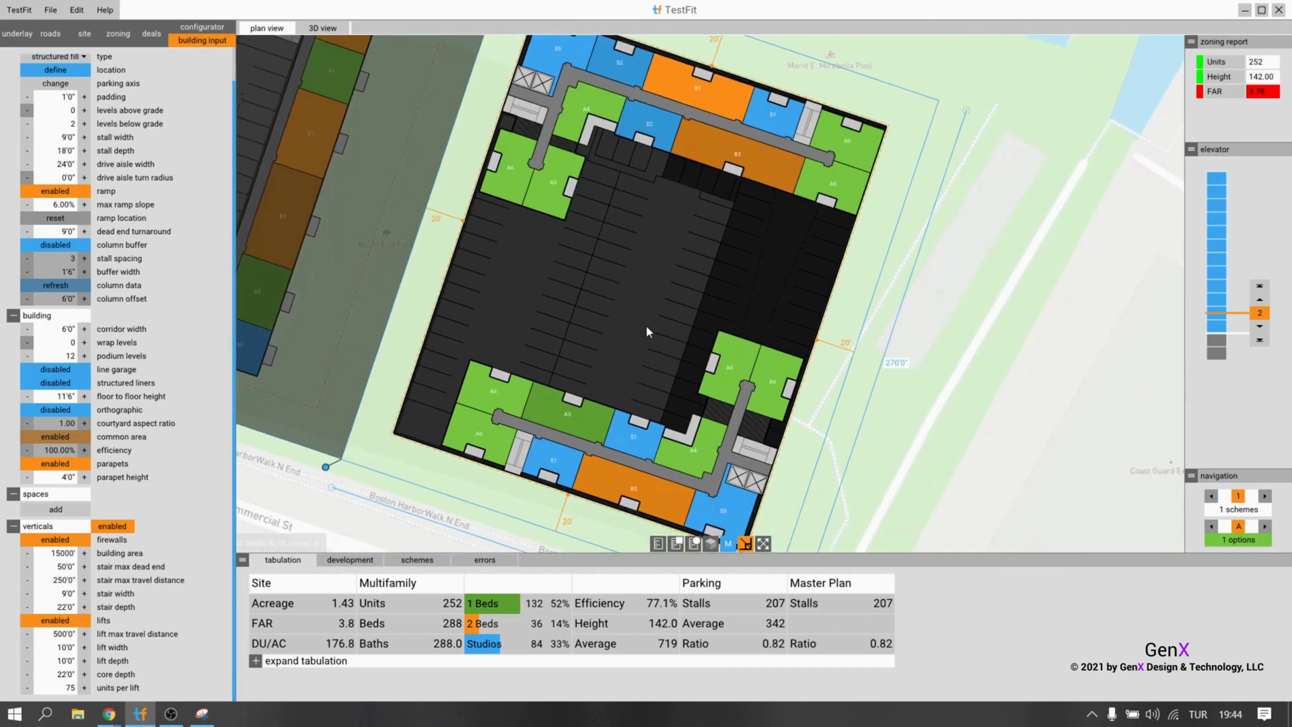
click(754, 443)
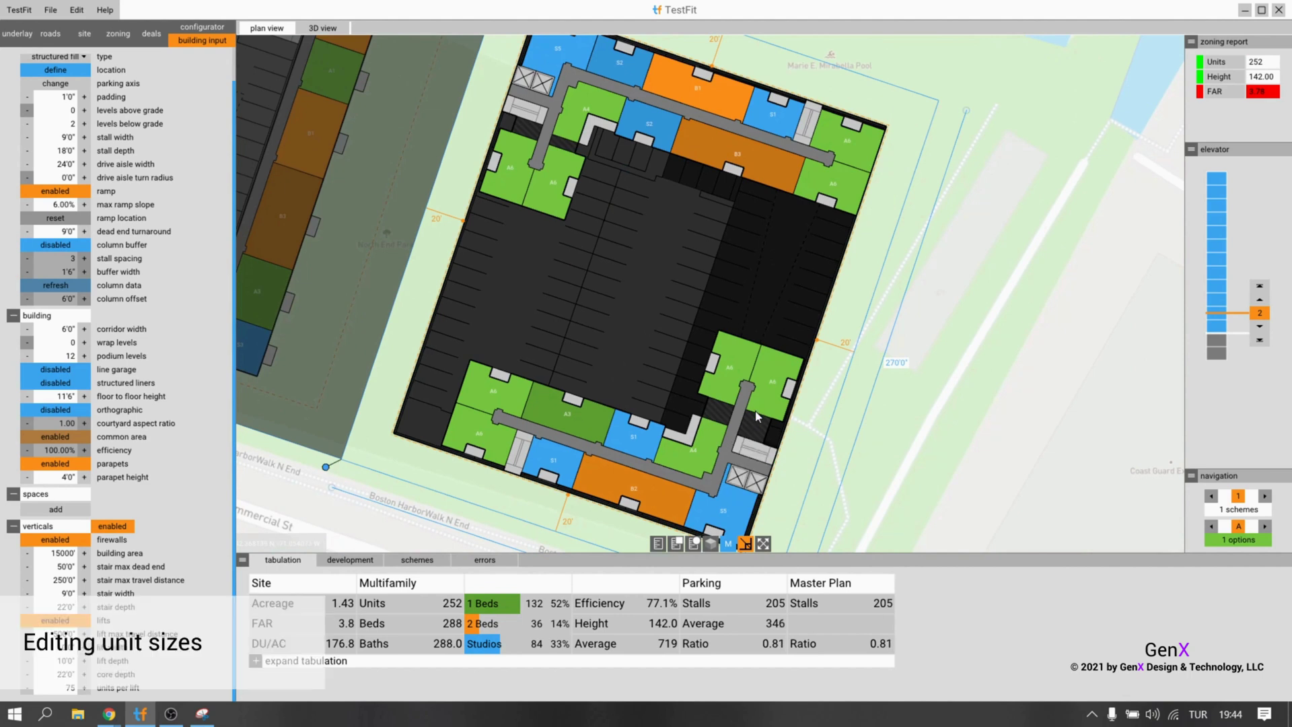
middle_drag(667, 369, 589, 389)
right_click(543, 90)
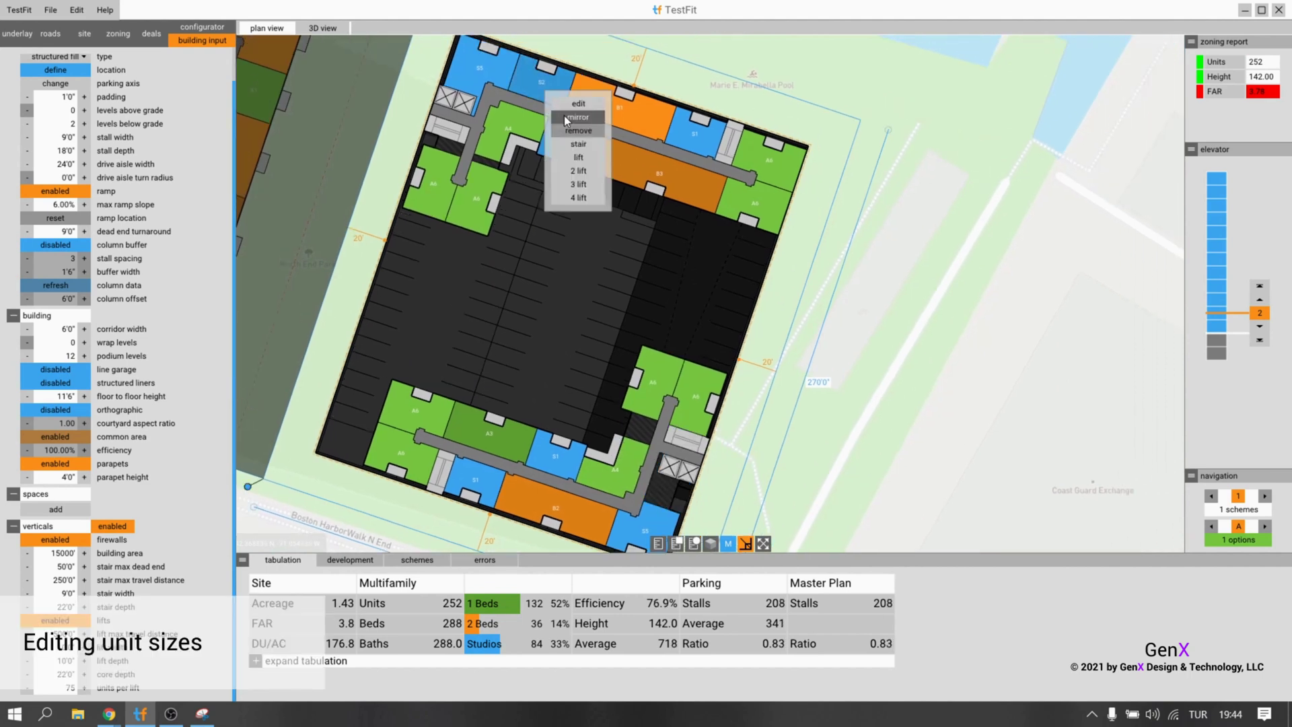
click(569, 129)
scroll(522, 202, down, 2)
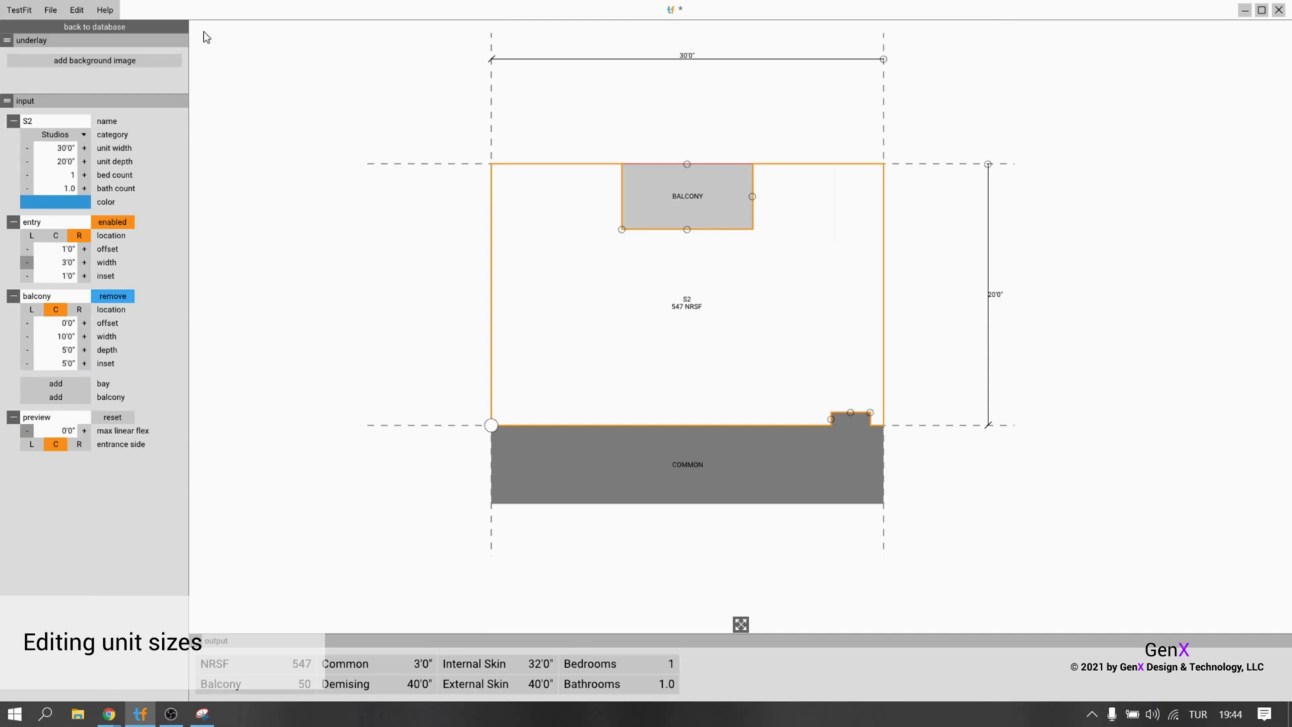
click(161, 29)
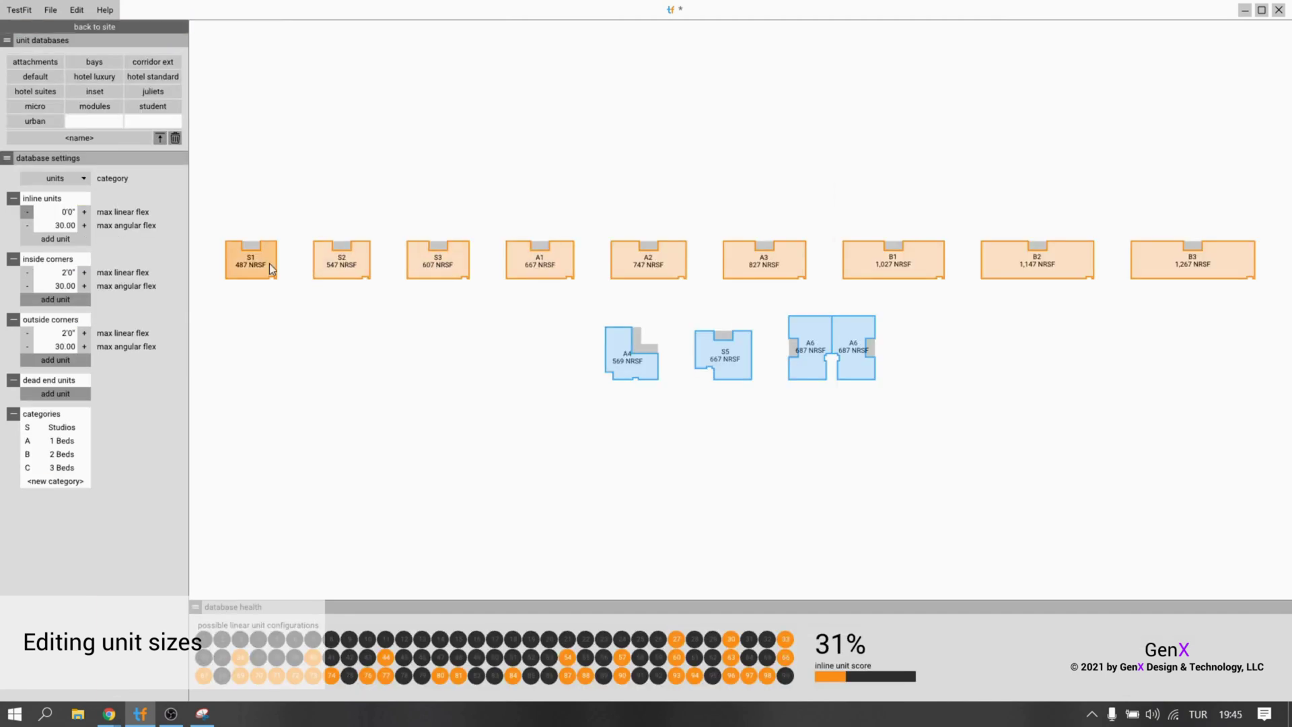
Set the width of unit A1 to 21'0" and return to the unit database.
click(549, 275)
scroll(474, 195, down, 3)
drag(772, 101, 629, 101)
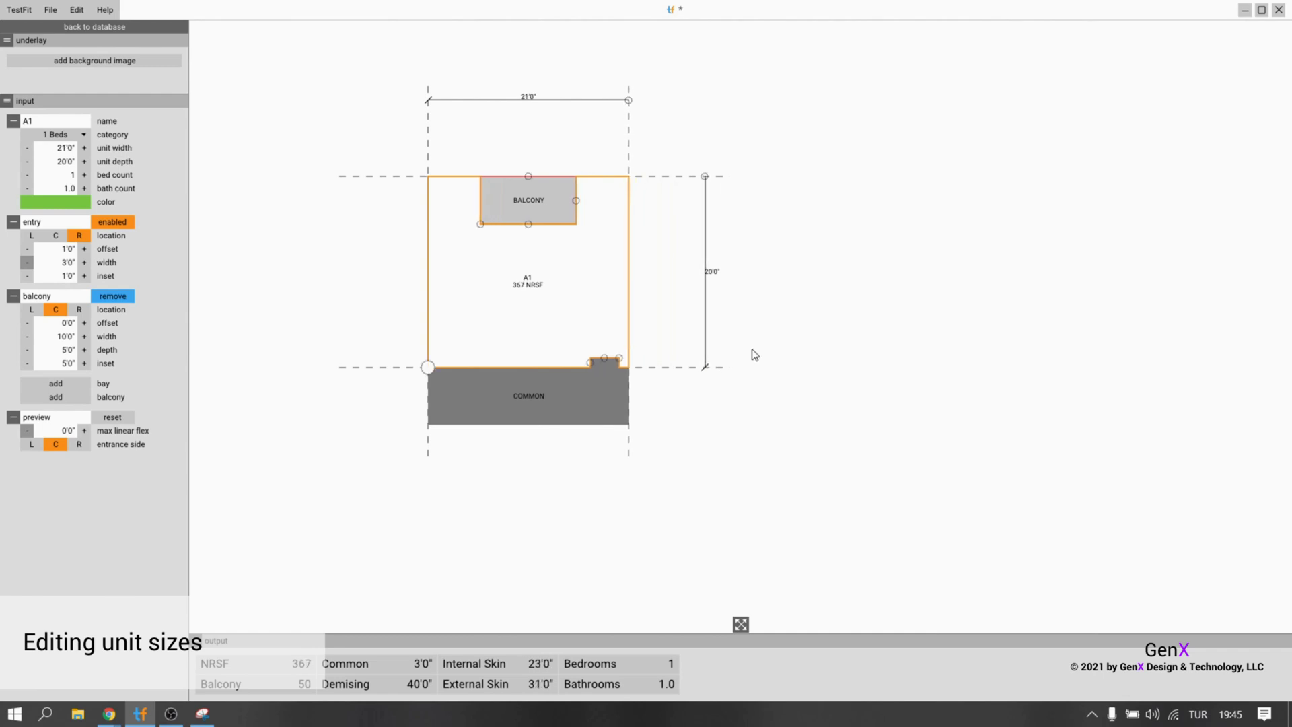
click(94, 26)
Set the width of unit A2 to 30'0" and leave its unit editor.
click(663, 270)
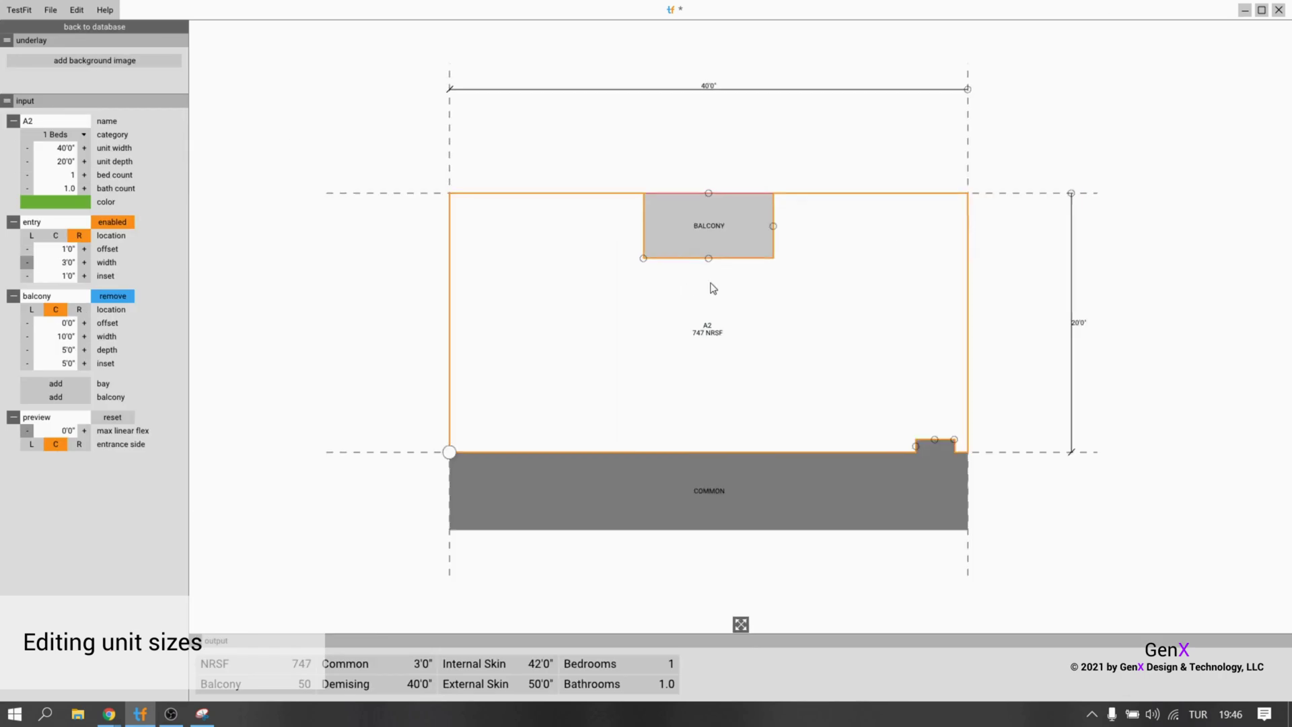
drag(942, 111, 816, 126)
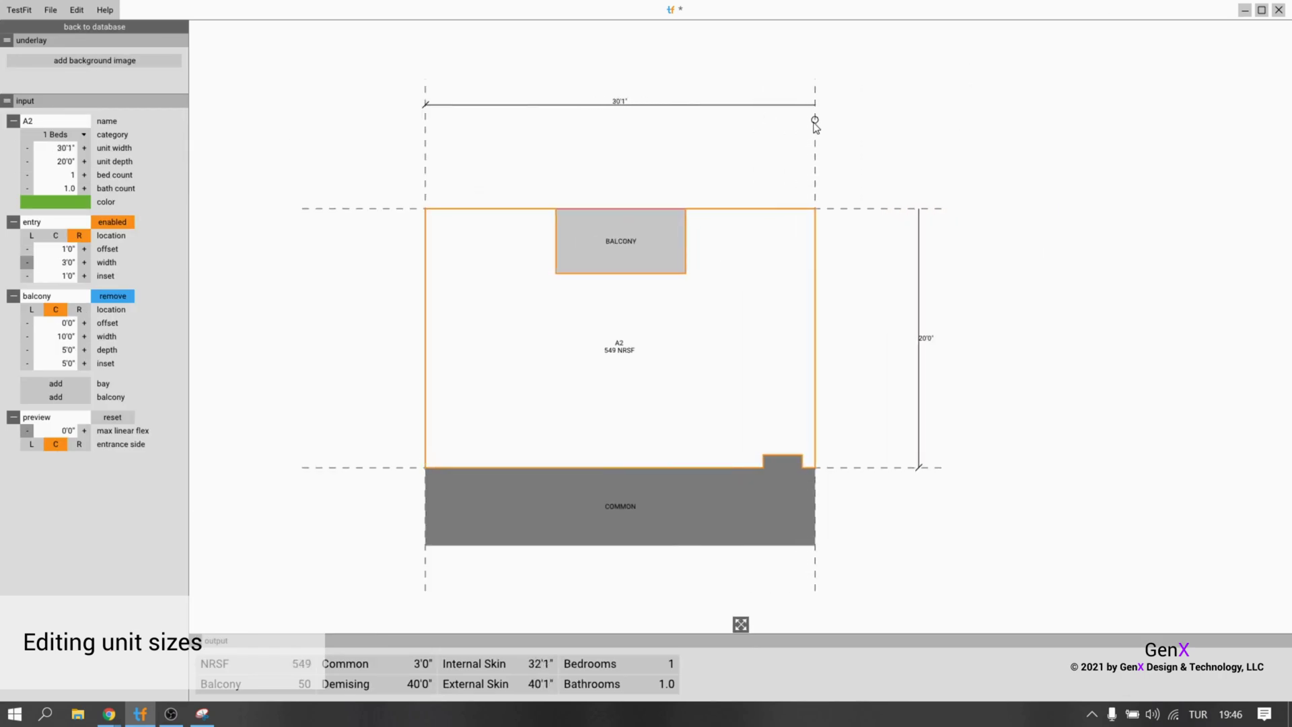
click(26, 148)
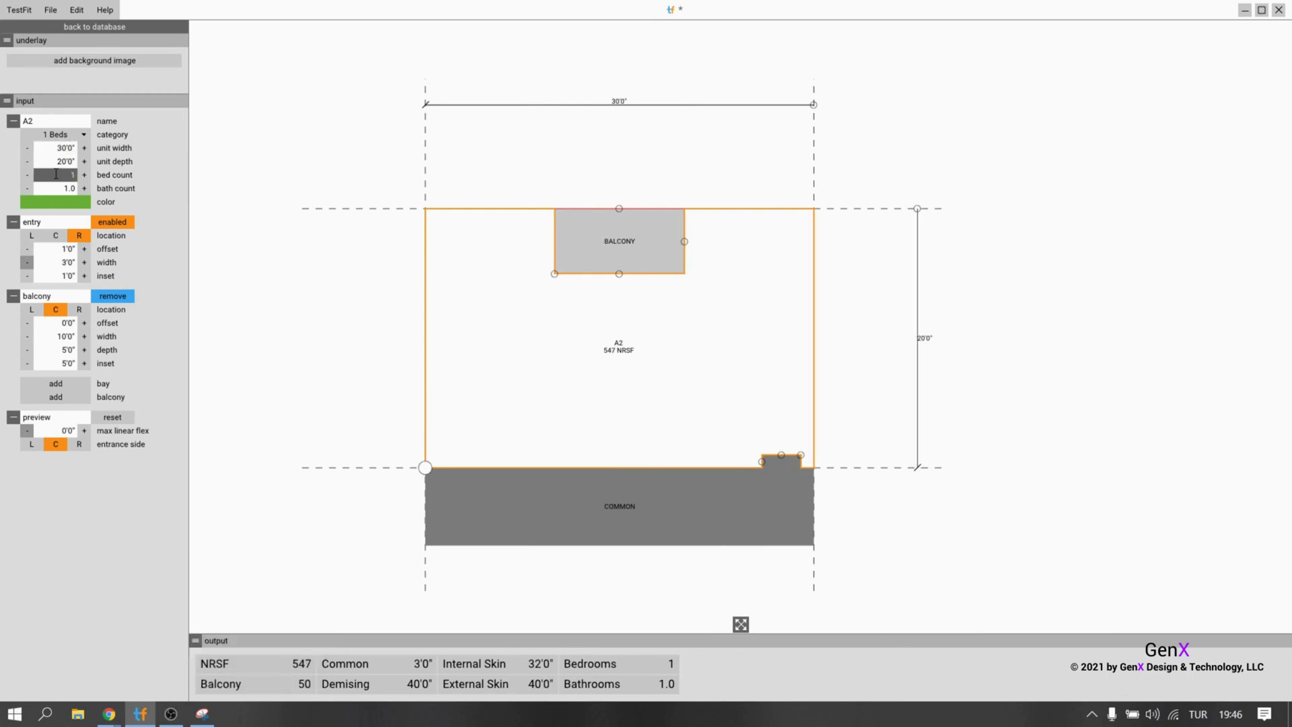
click(112, 28)
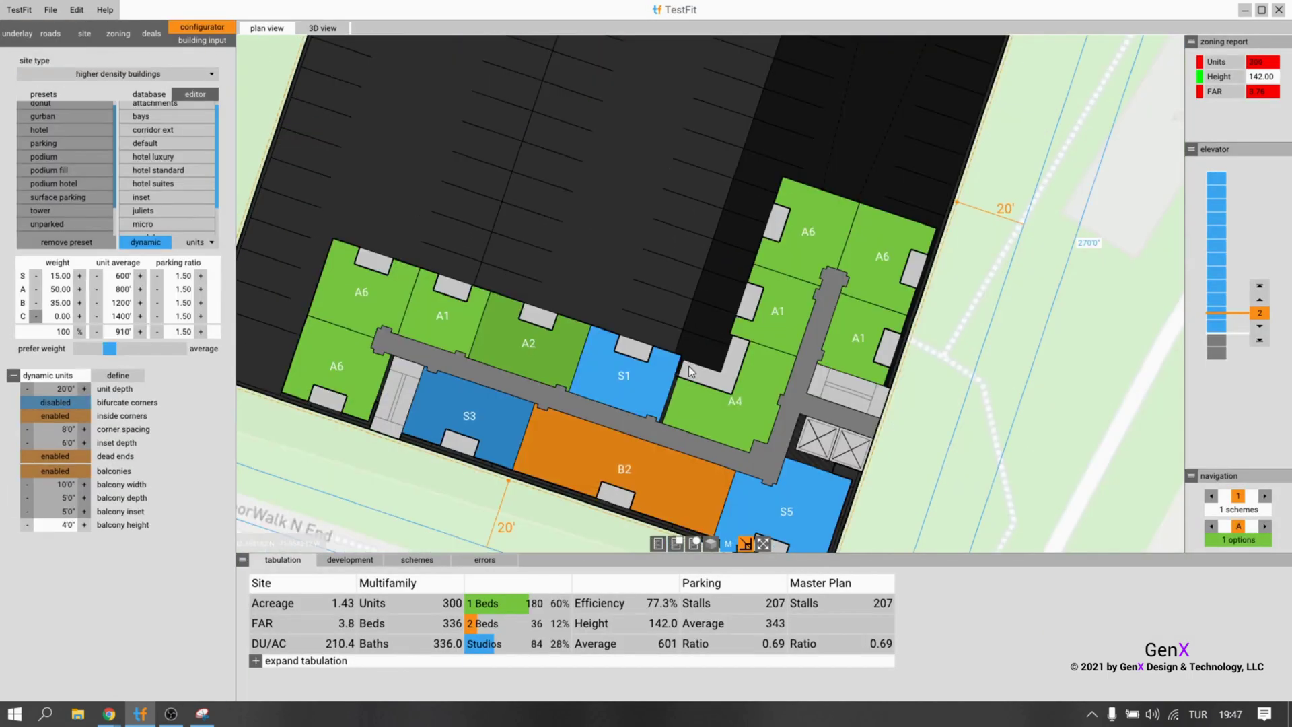
Lengthen the west leg of site A's northern L-shaped wing and adjust the southern wing's east leg in manual mode.
scroll(680, 330, up, 5)
scroll(673, 293, down, 5)
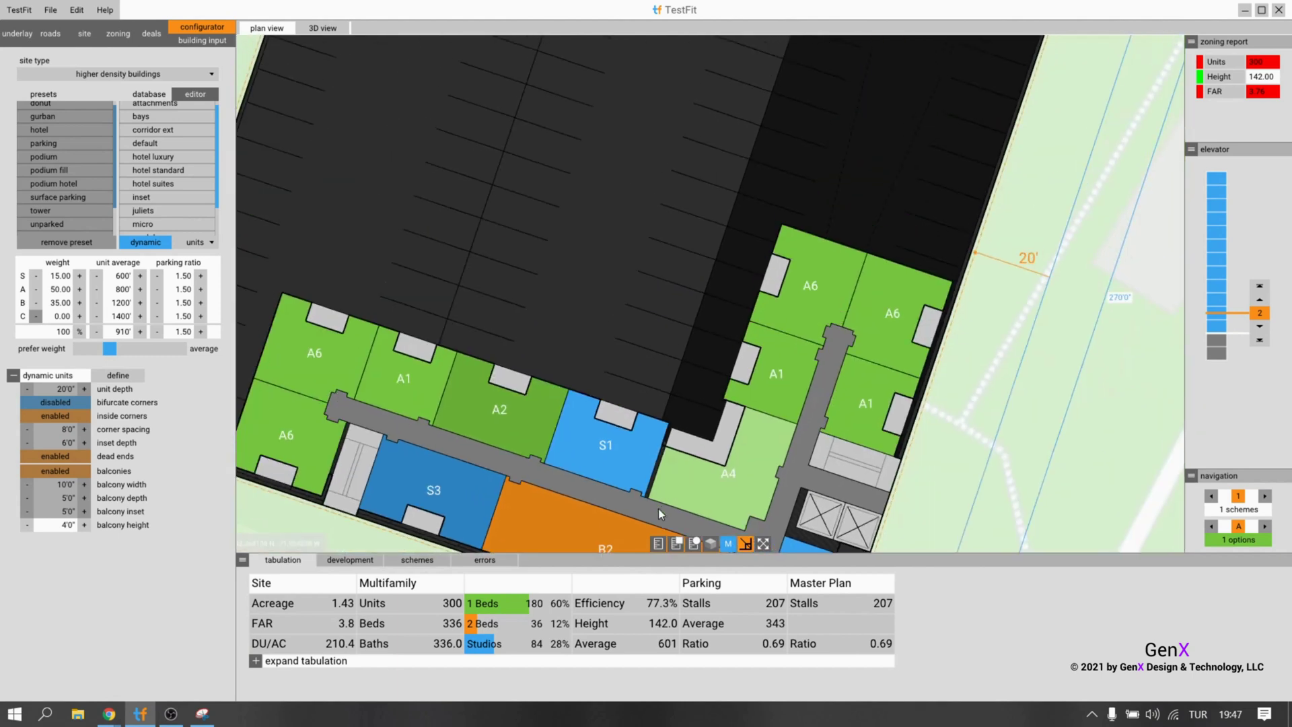
scroll(544, 436, up, 2)
click(365, 311)
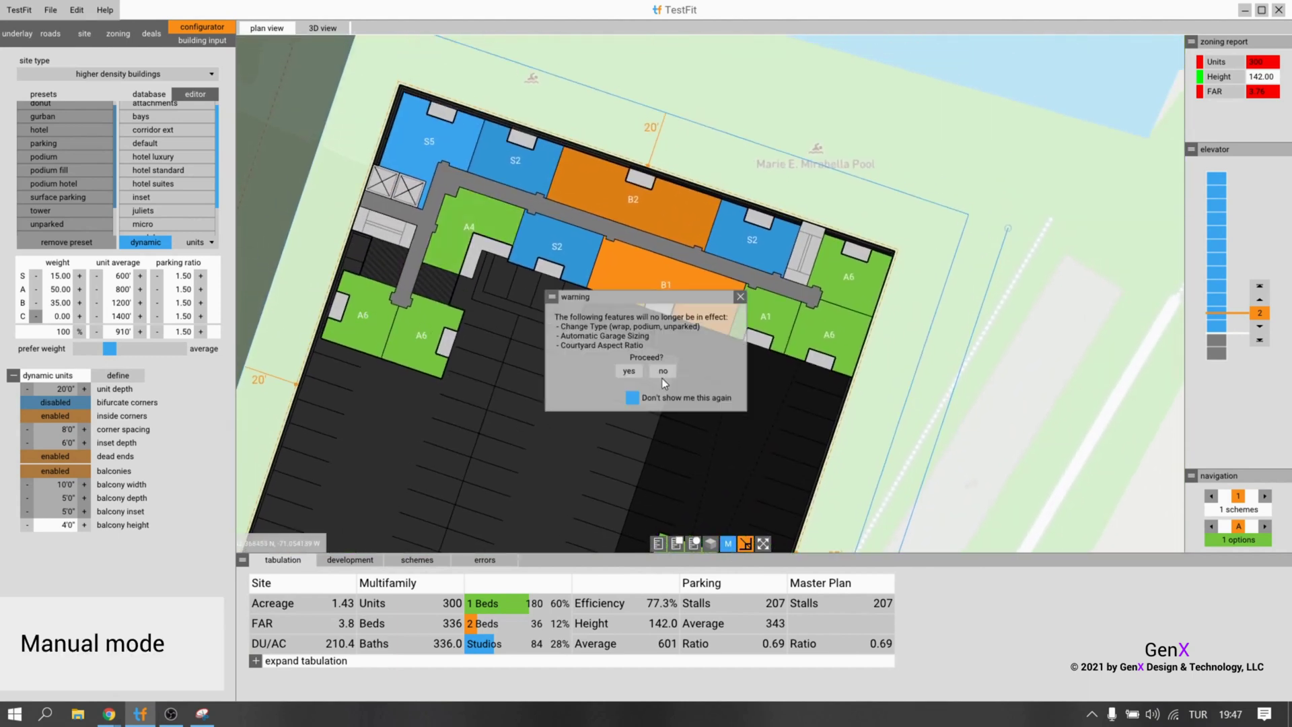
click(727, 543)
click(636, 401)
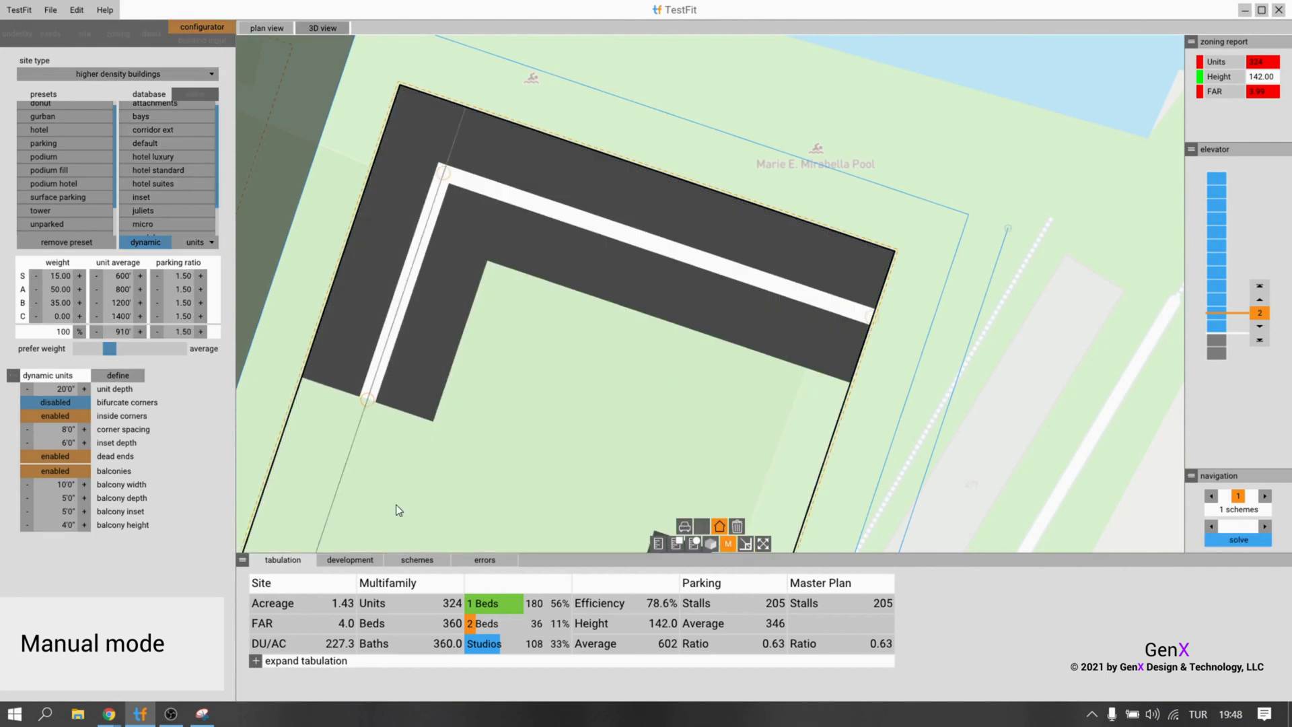
scroll(653, 434, up, 3)
click(636, 377)
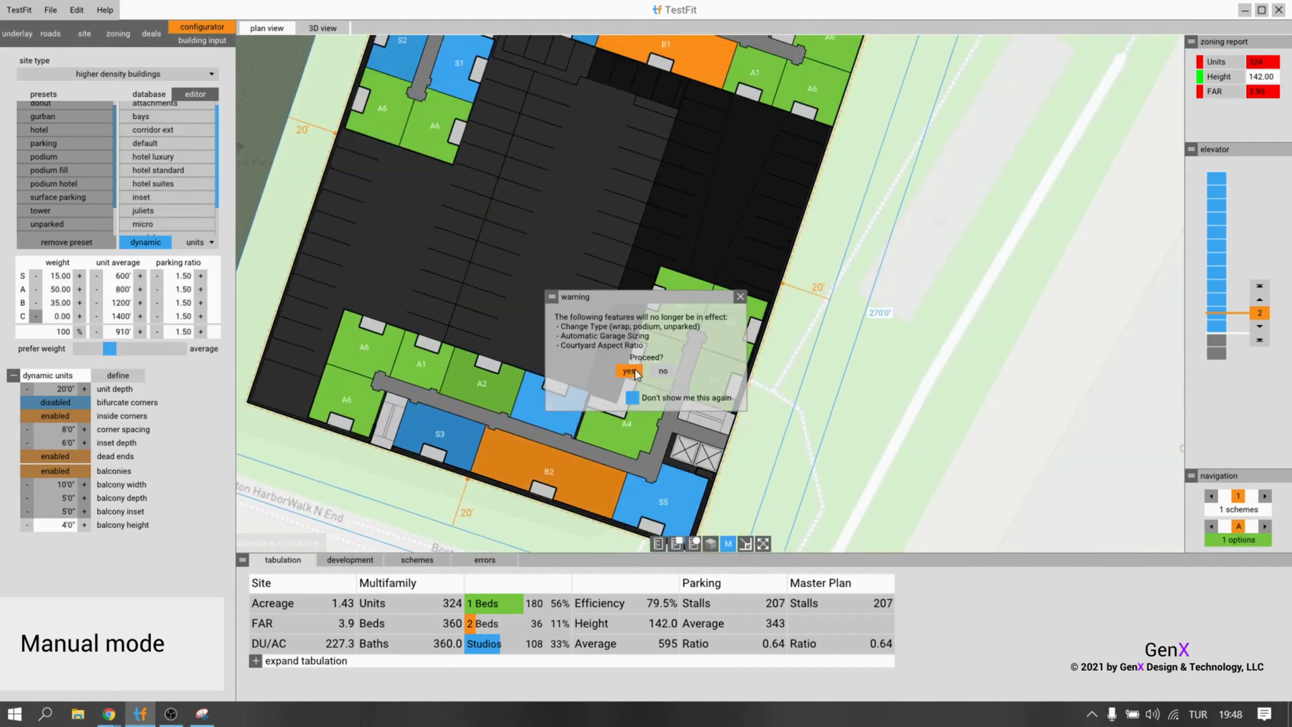
click(629, 370)
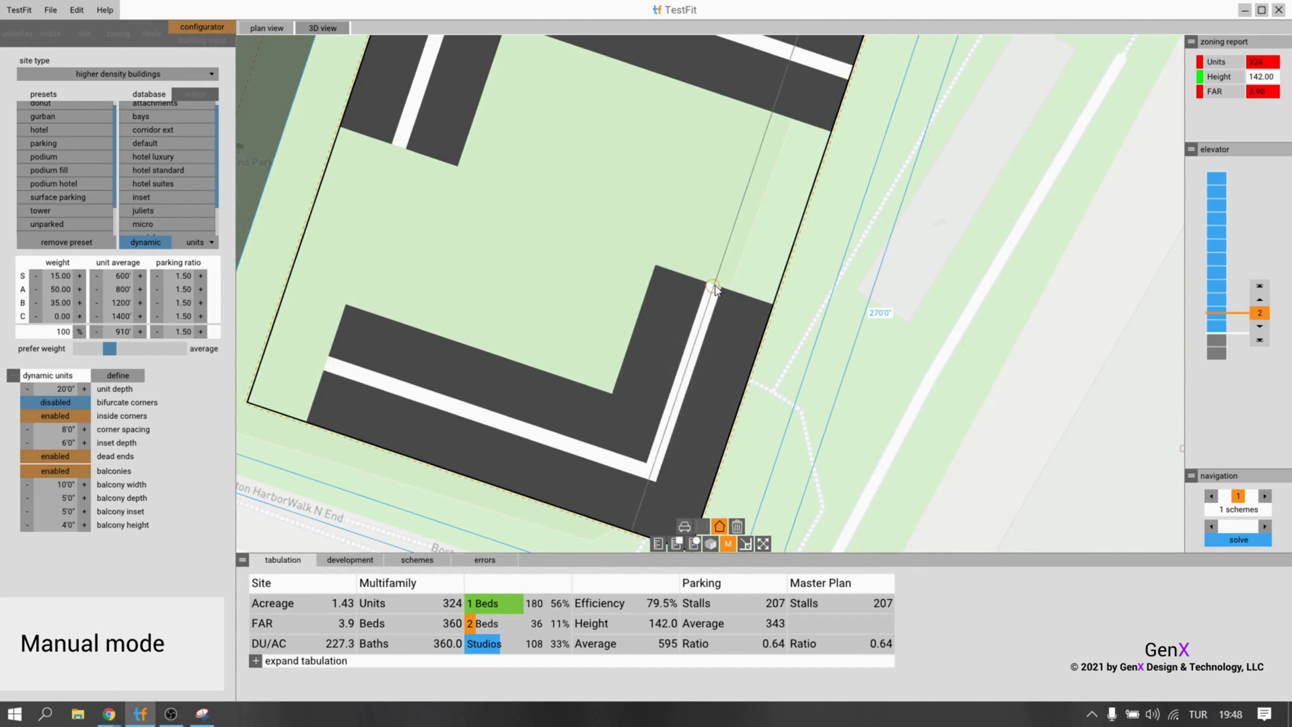
click(728, 543)
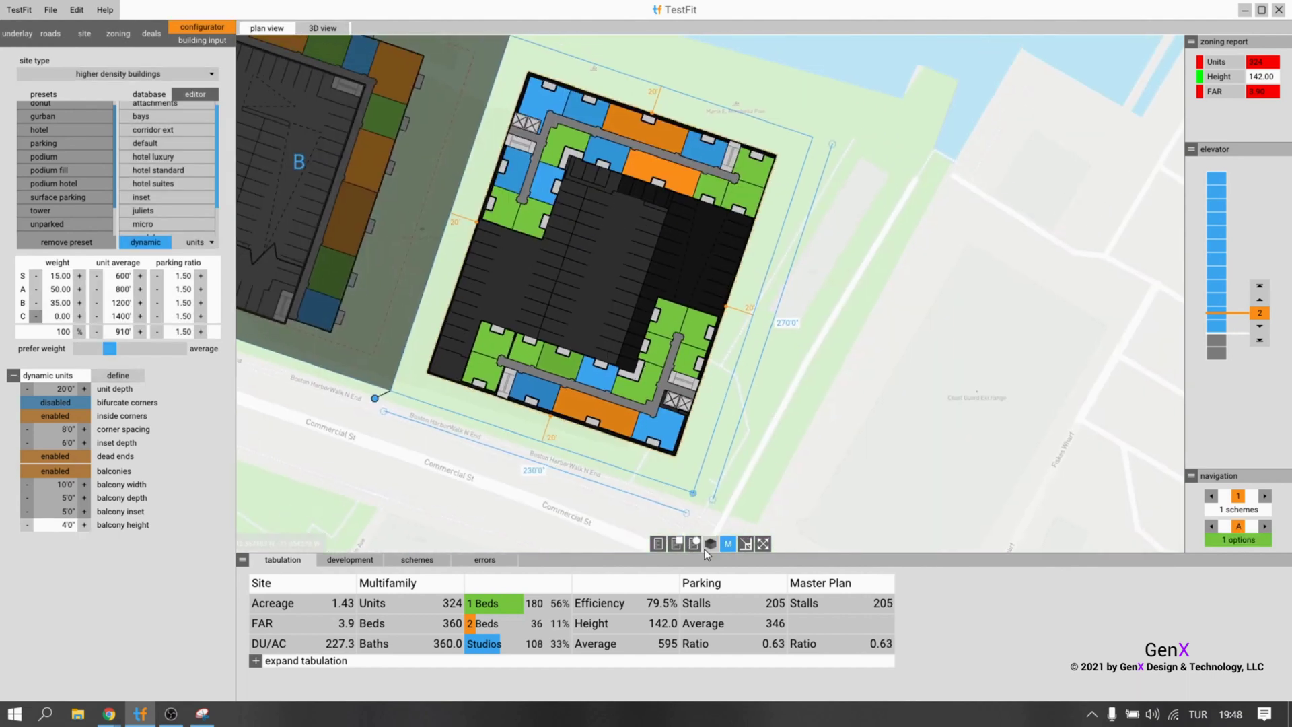
View site A's building in 3D and make site B the active site.
click(710, 544)
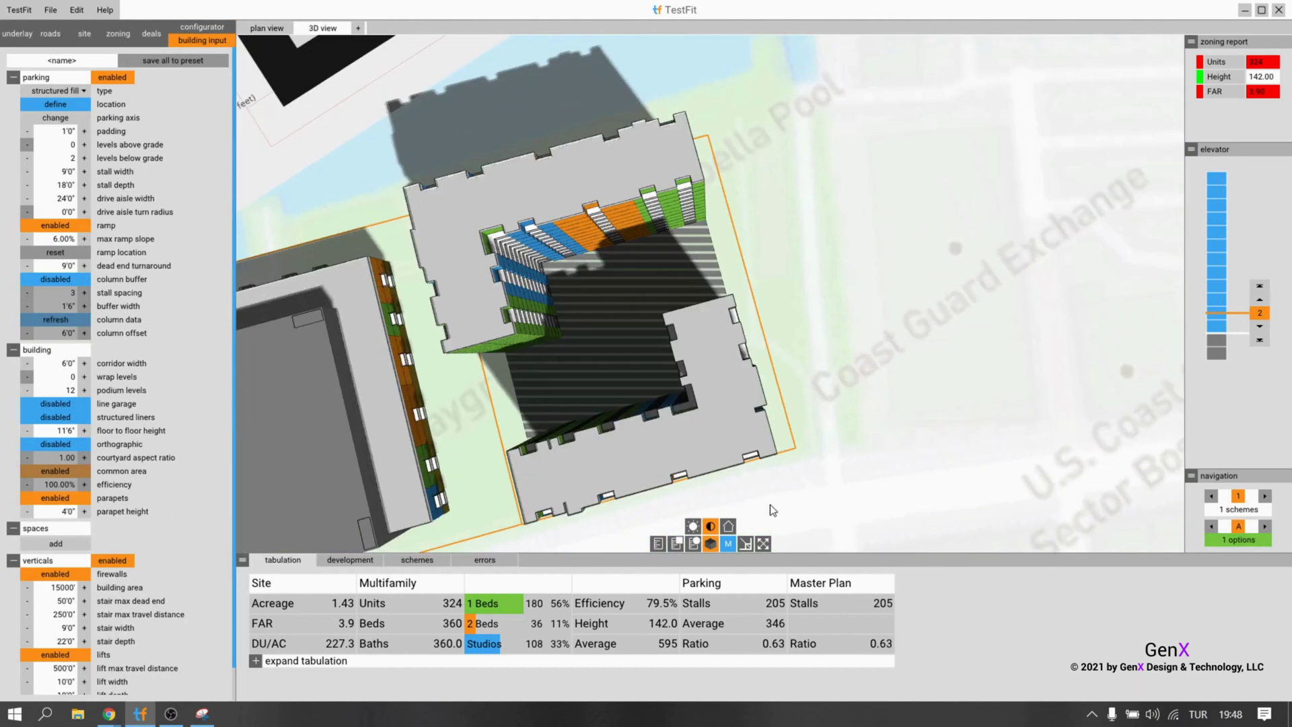
click(710, 543)
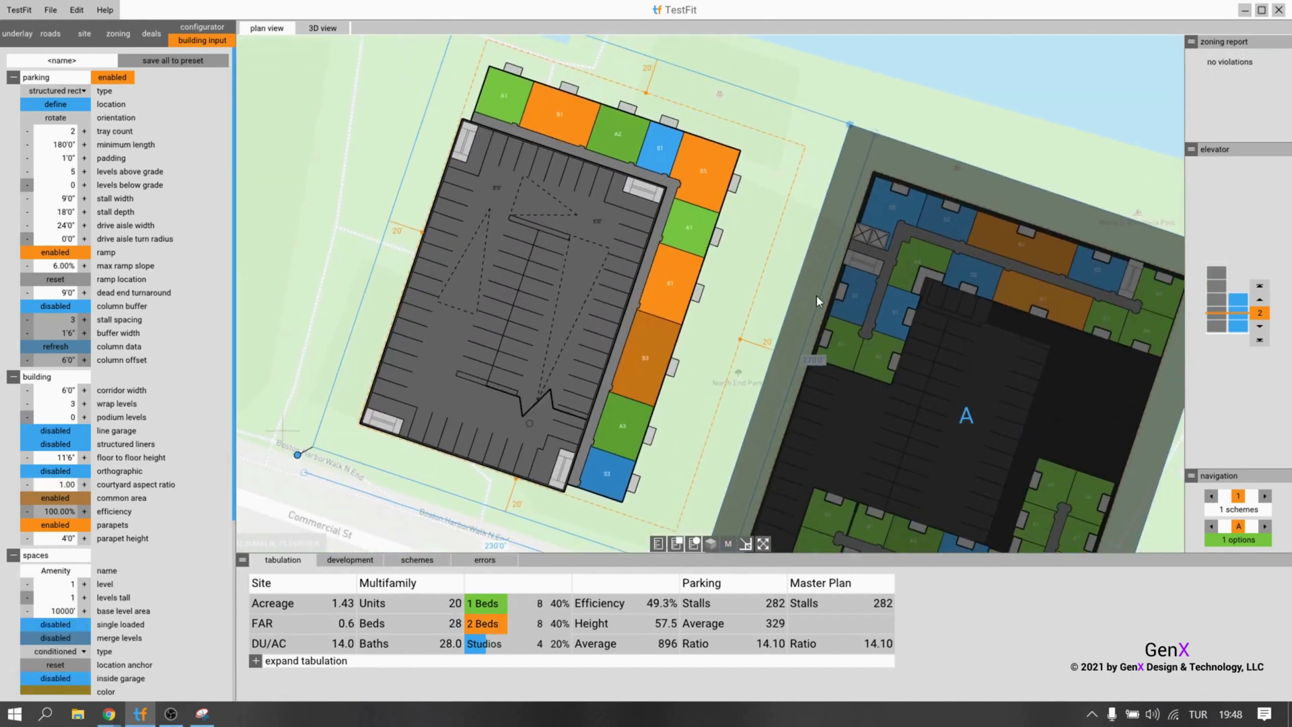
click(710, 544)
Try the gurban and podium presets on site B and apply podium fill.
click(64, 117)
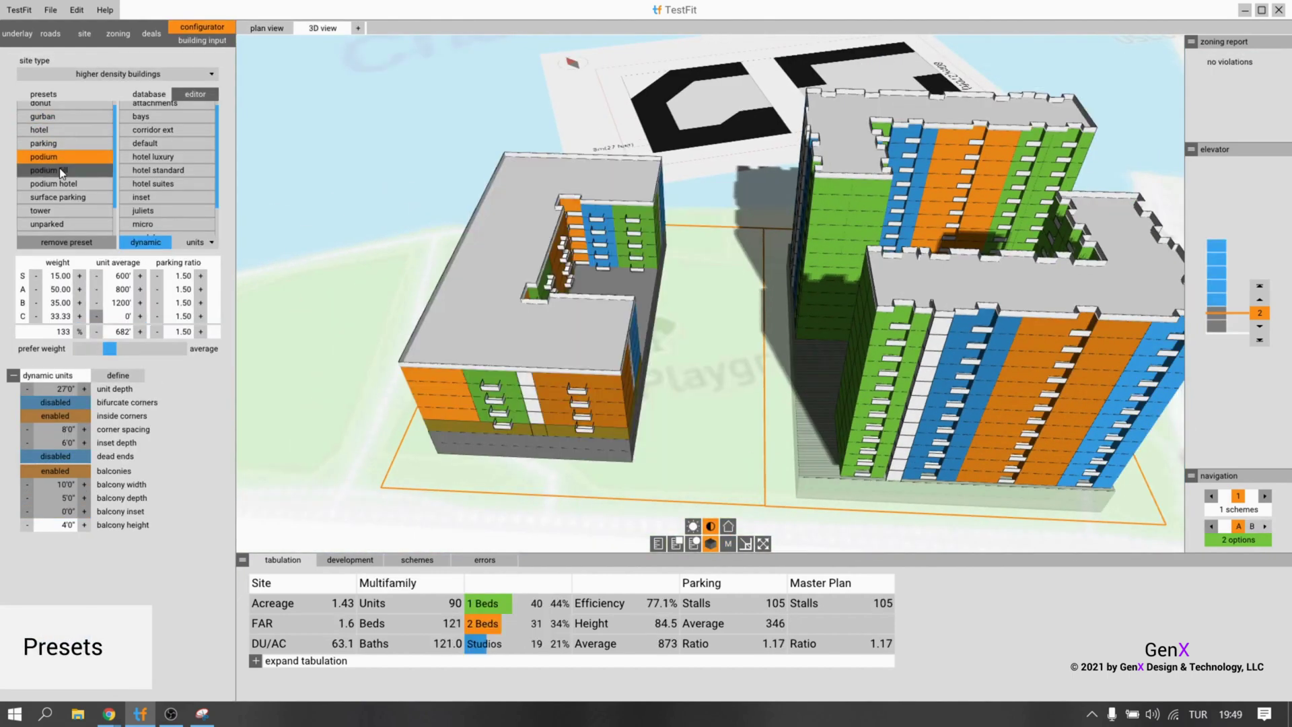
click(47, 157)
click(47, 170)
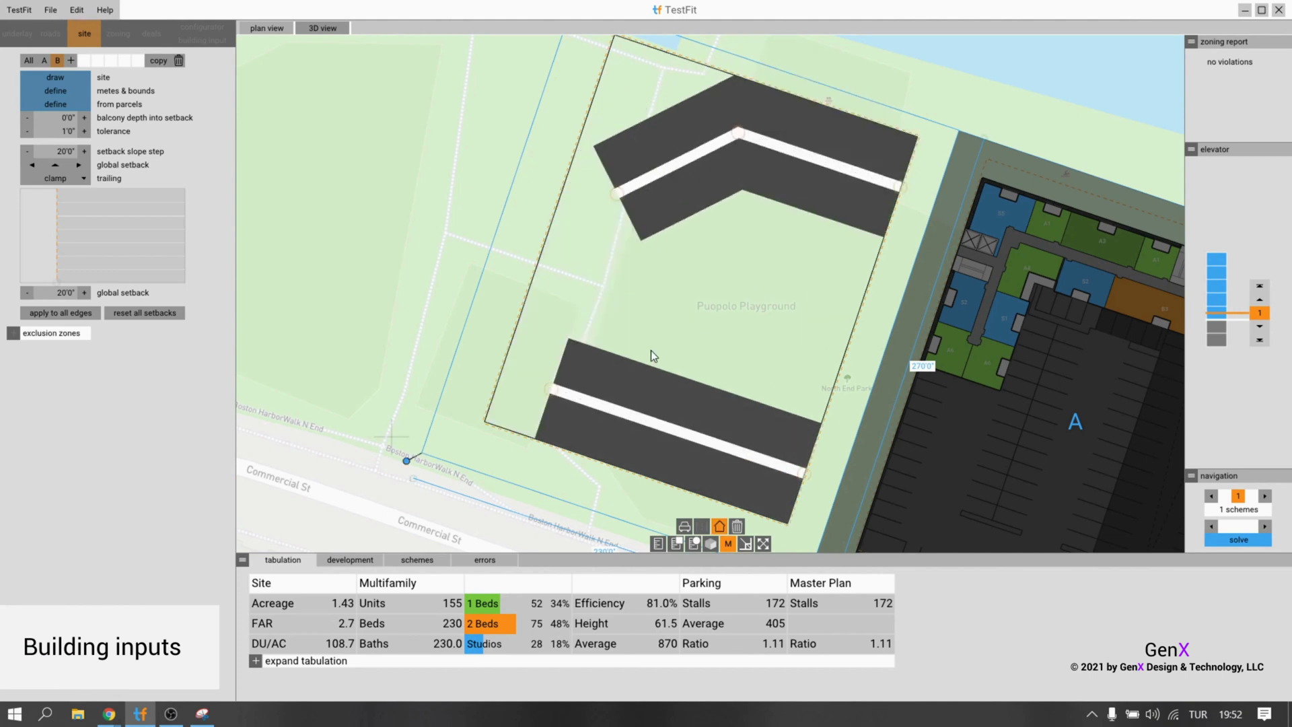
click(713, 199)
click(714, 199)
click(685, 404)
click(685, 401)
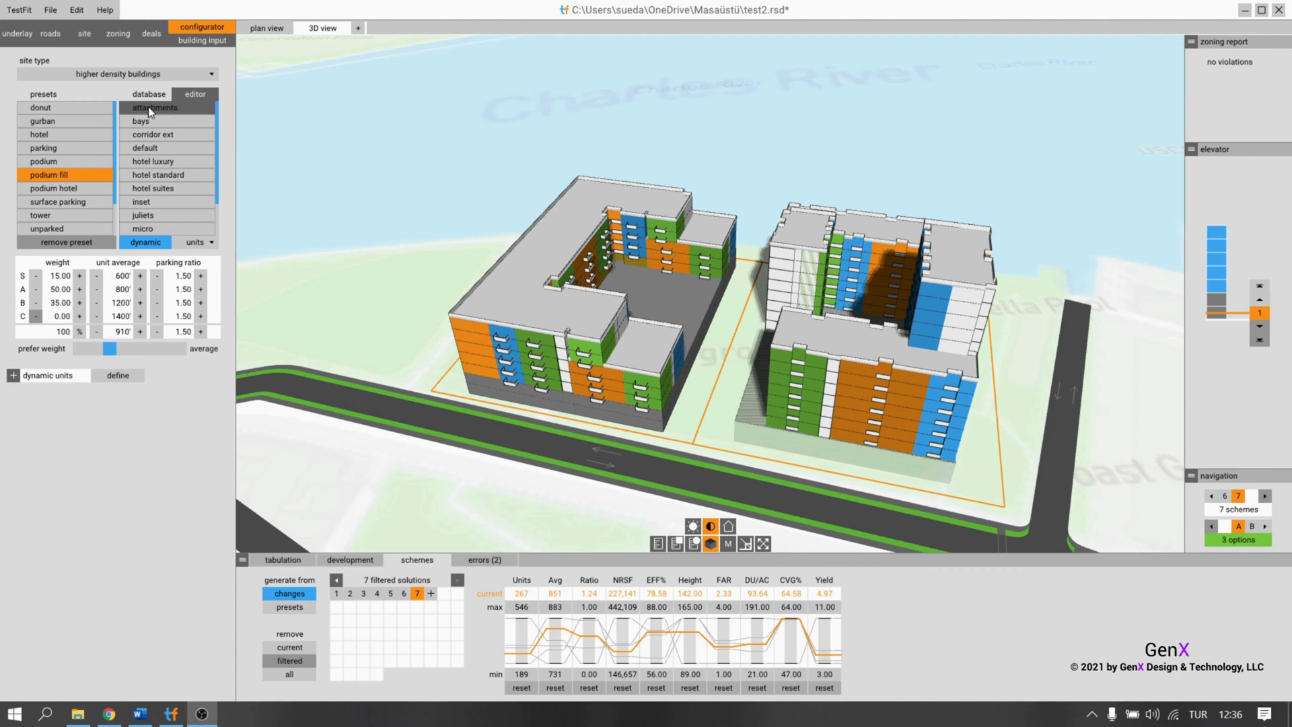
Choose the attachments unit database for the podium fill building and generate schemes from presets.
click(150, 111)
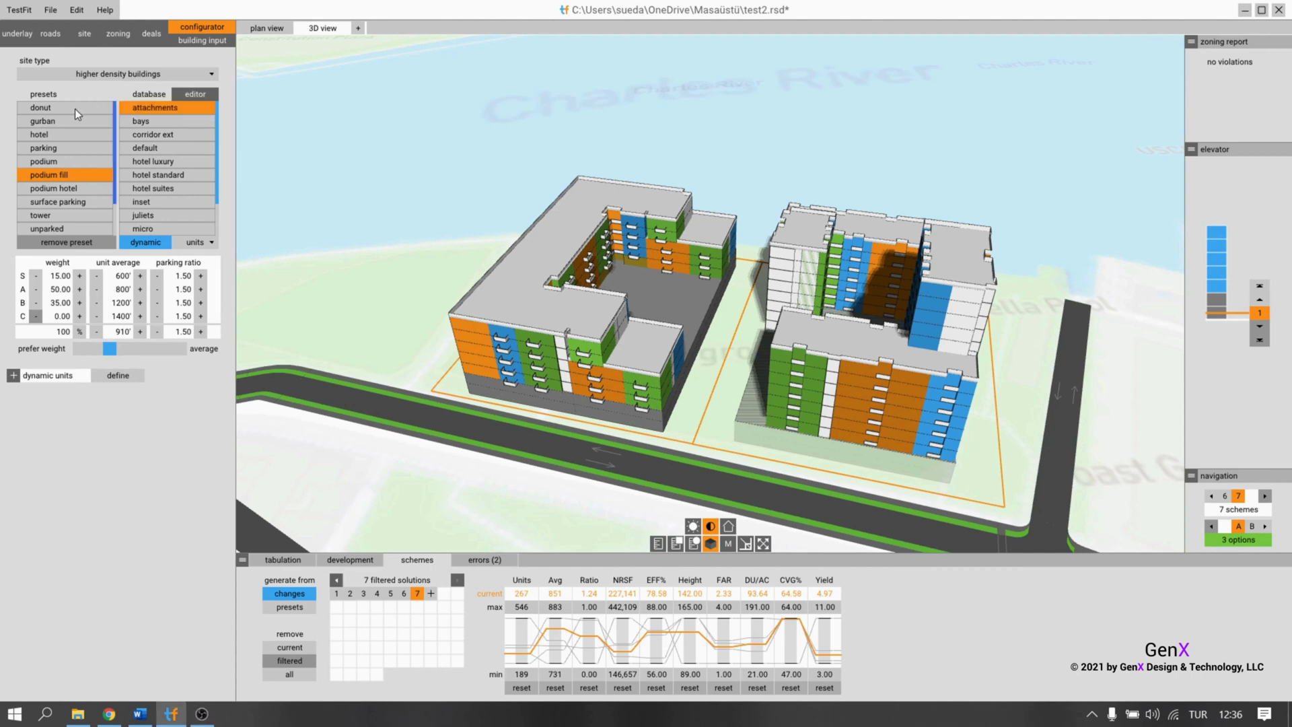
click(288, 608)
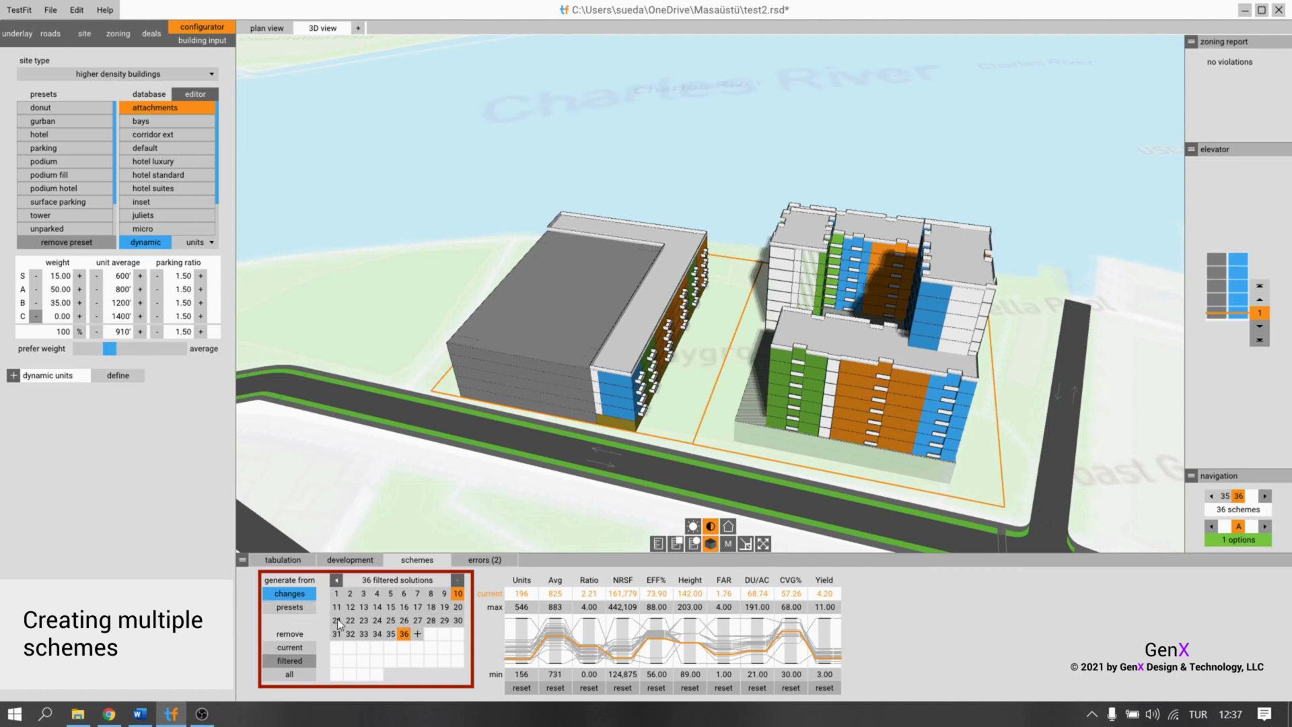
Preview the massing of generated schemes 12, 15 to 20, 30 and 27 in the 3D view.
click(349, 606)
click(390, 606)
click(404, 606)
click(417, 607)
click(431, 606)
click(444, 608)
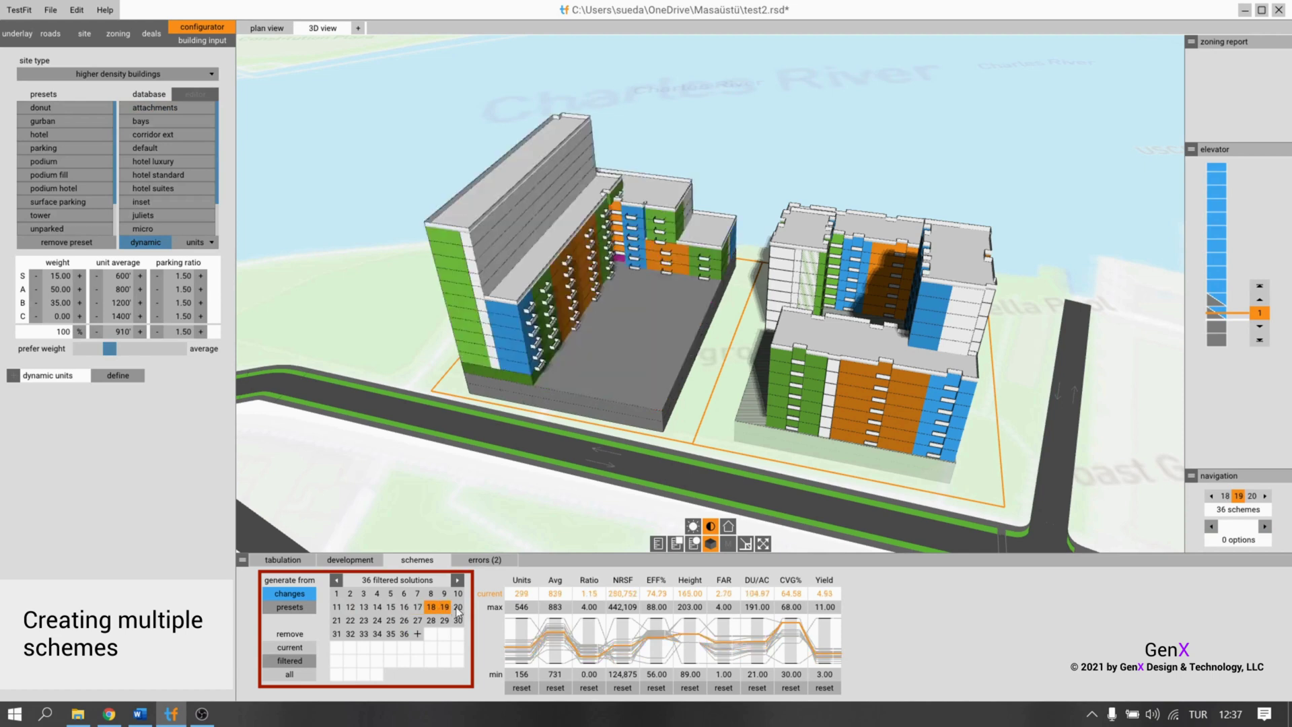
click(458, 610)
click(458, 621)
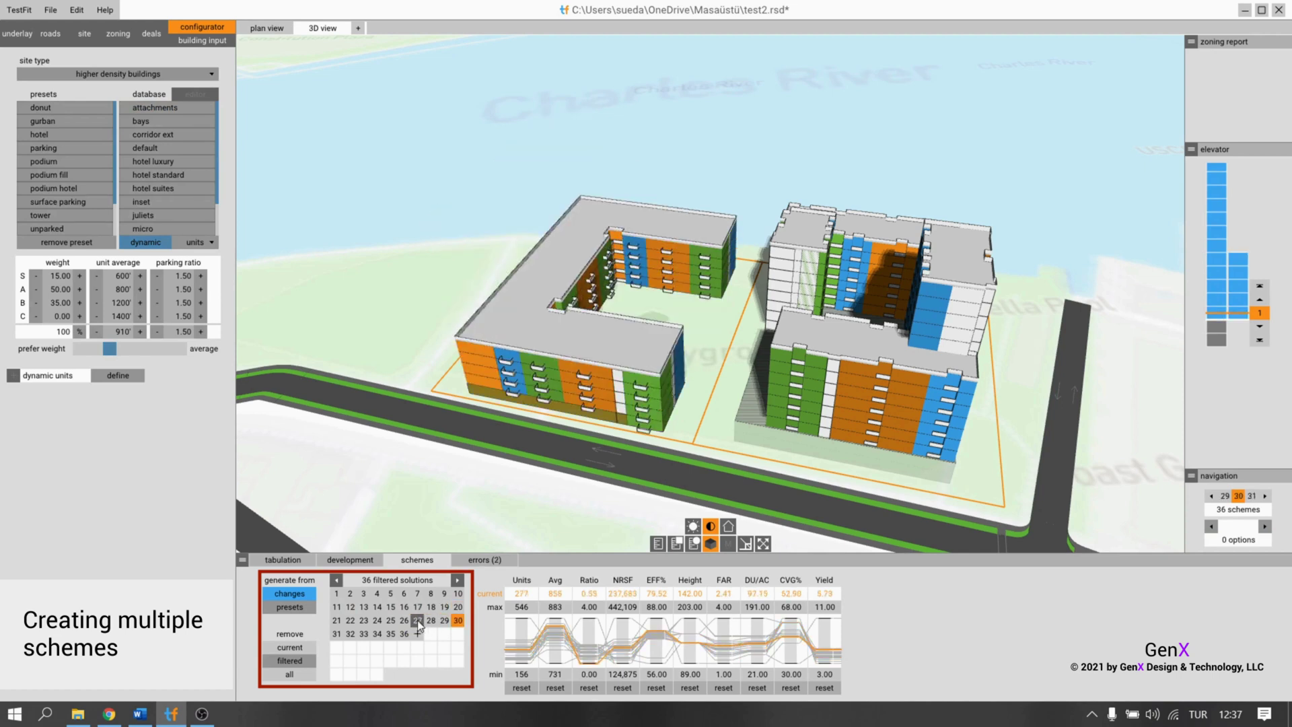
click(417, 619)
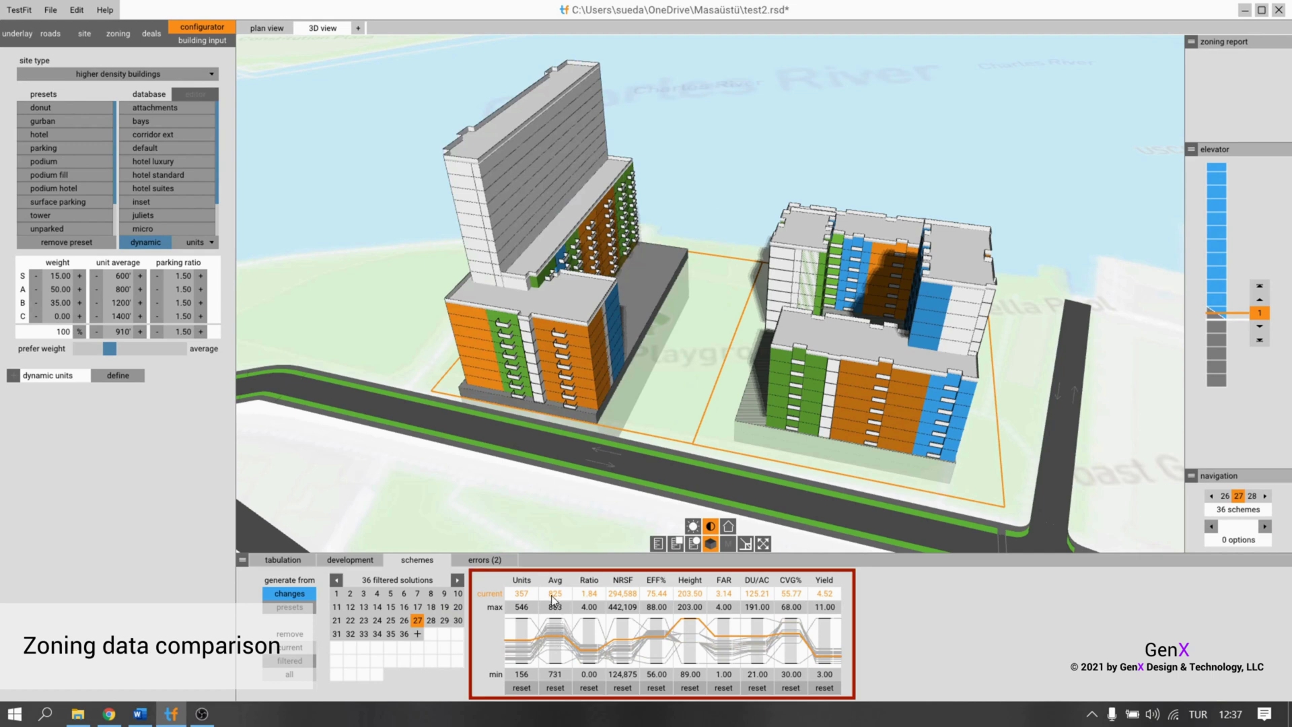
Compare the zoning data of schemes 33, 23 and 21, ending on scheme 21.
click(363, 633)
click(362, 621)
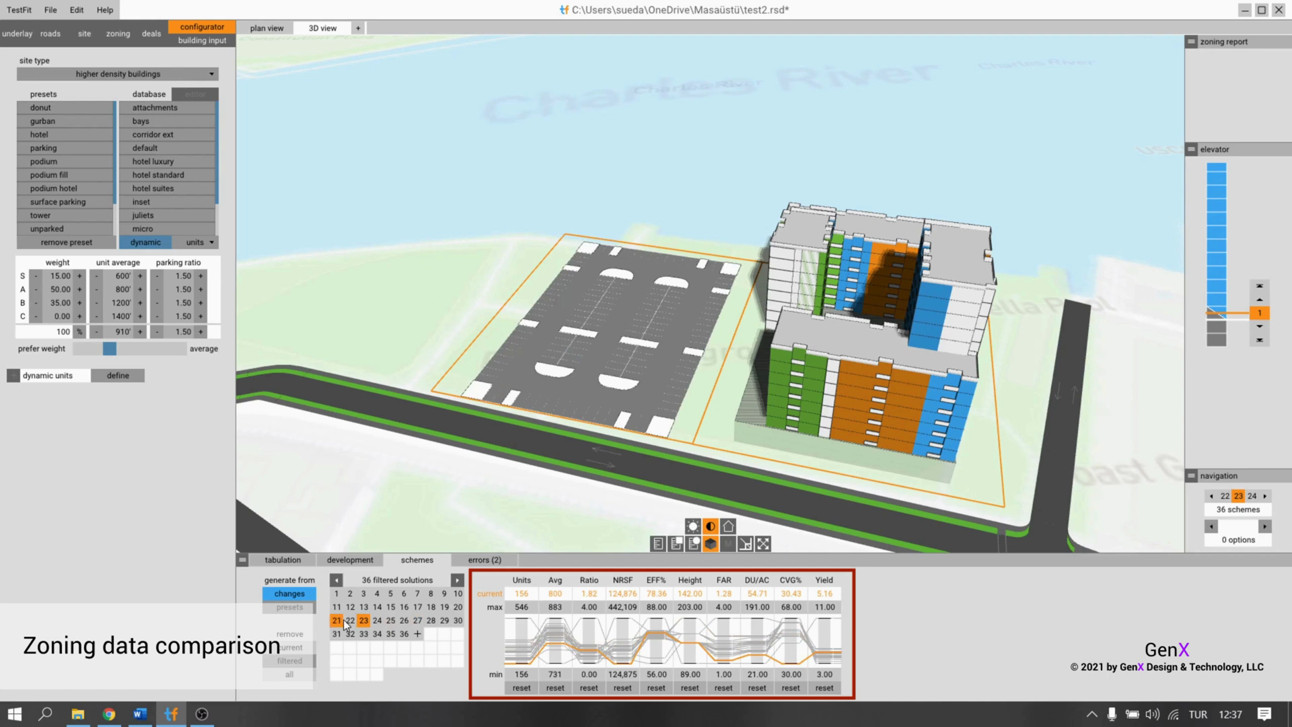
click(343, 621)
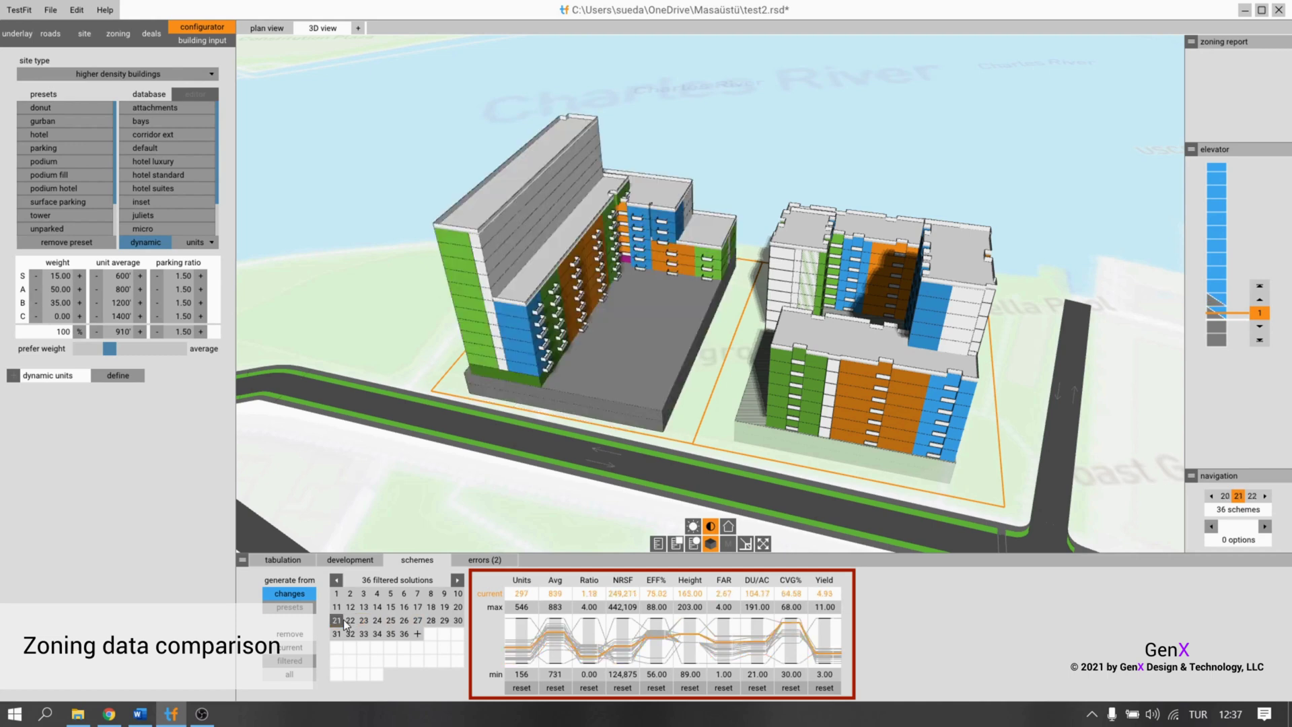
Review the expanded tabulation of scheme 21, from the unit types through parking and internal areas to the facade.
click(294, 560)
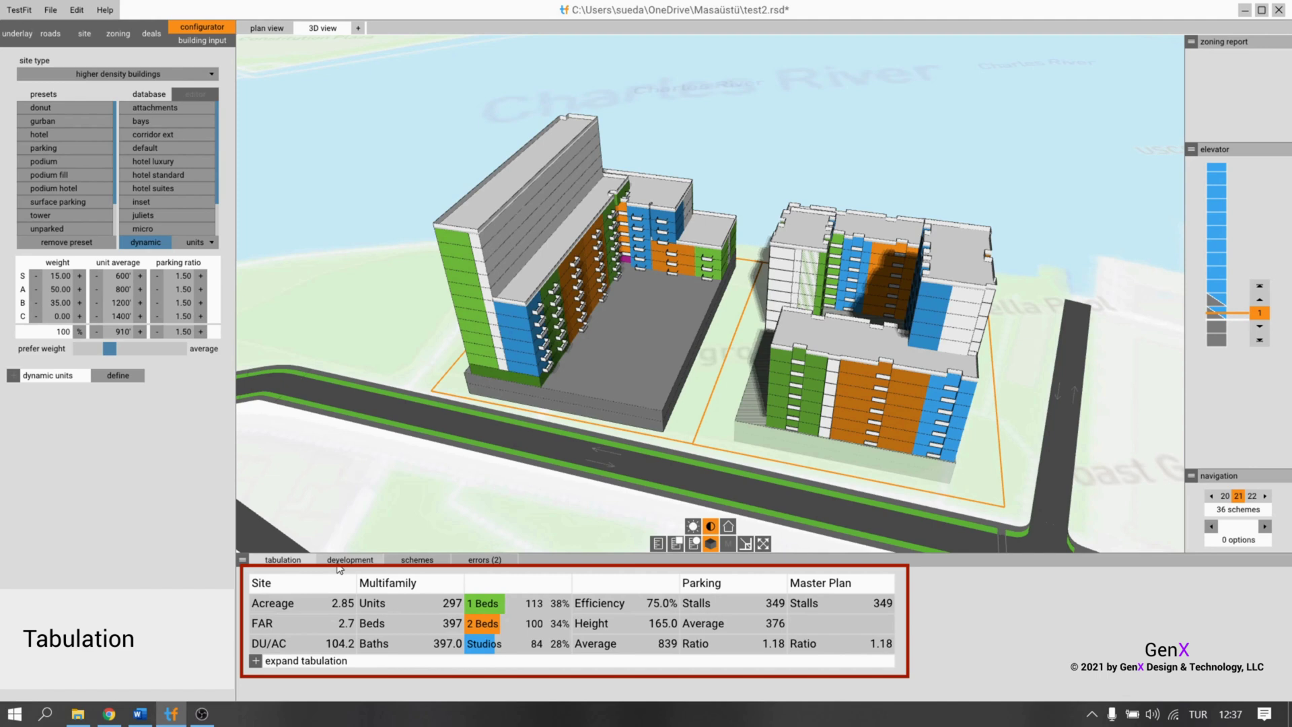
click(255, 661)
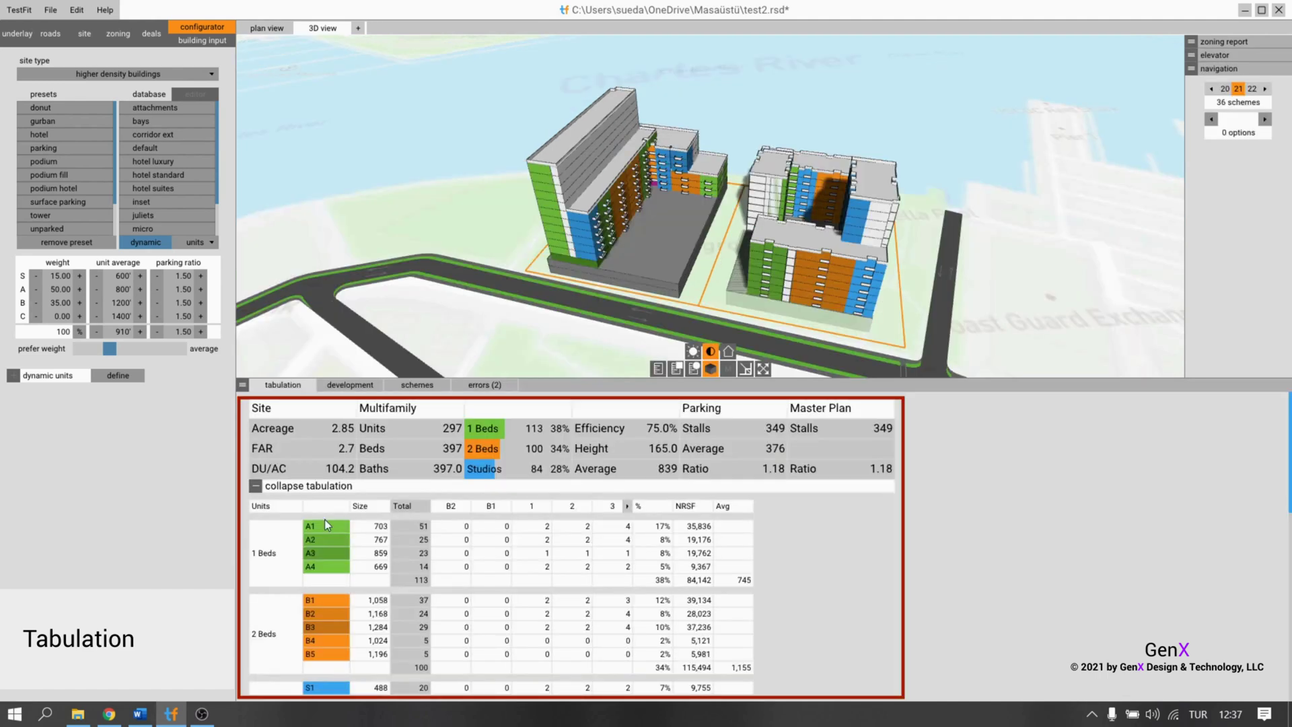
scroll(328, 510, down, 5)
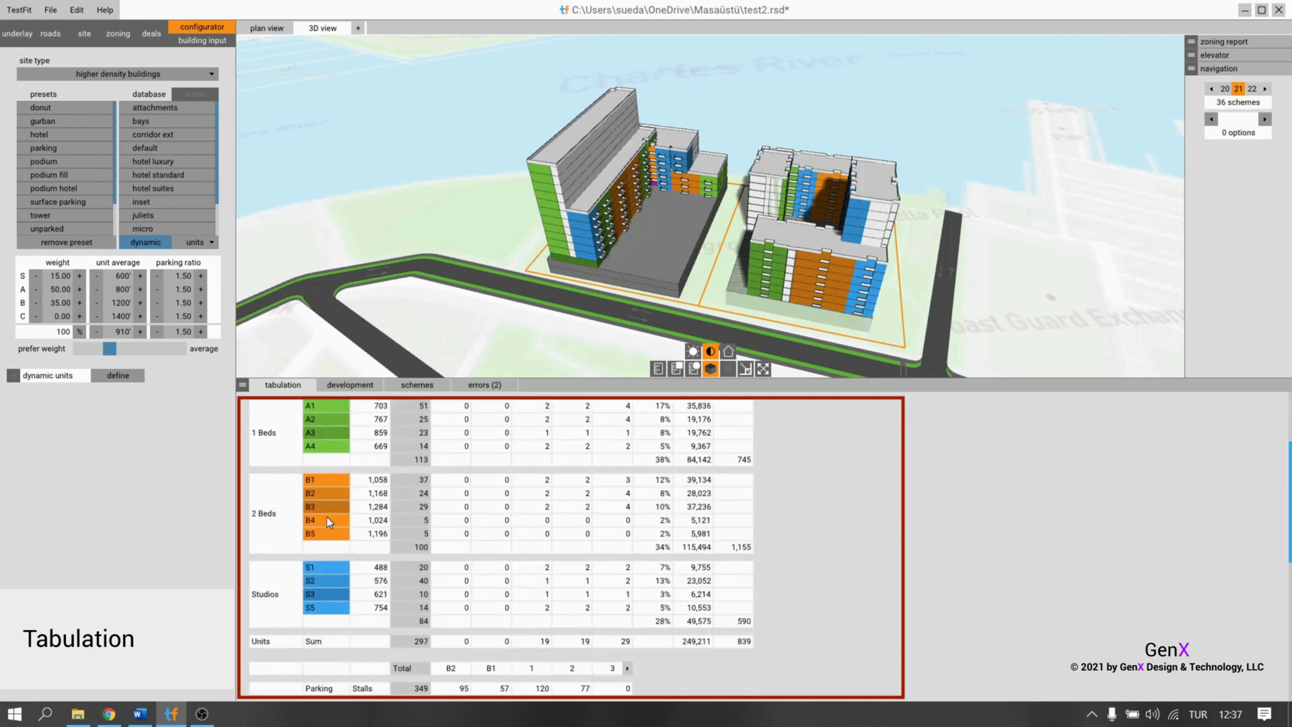
scroll(328, 520, down, 3)
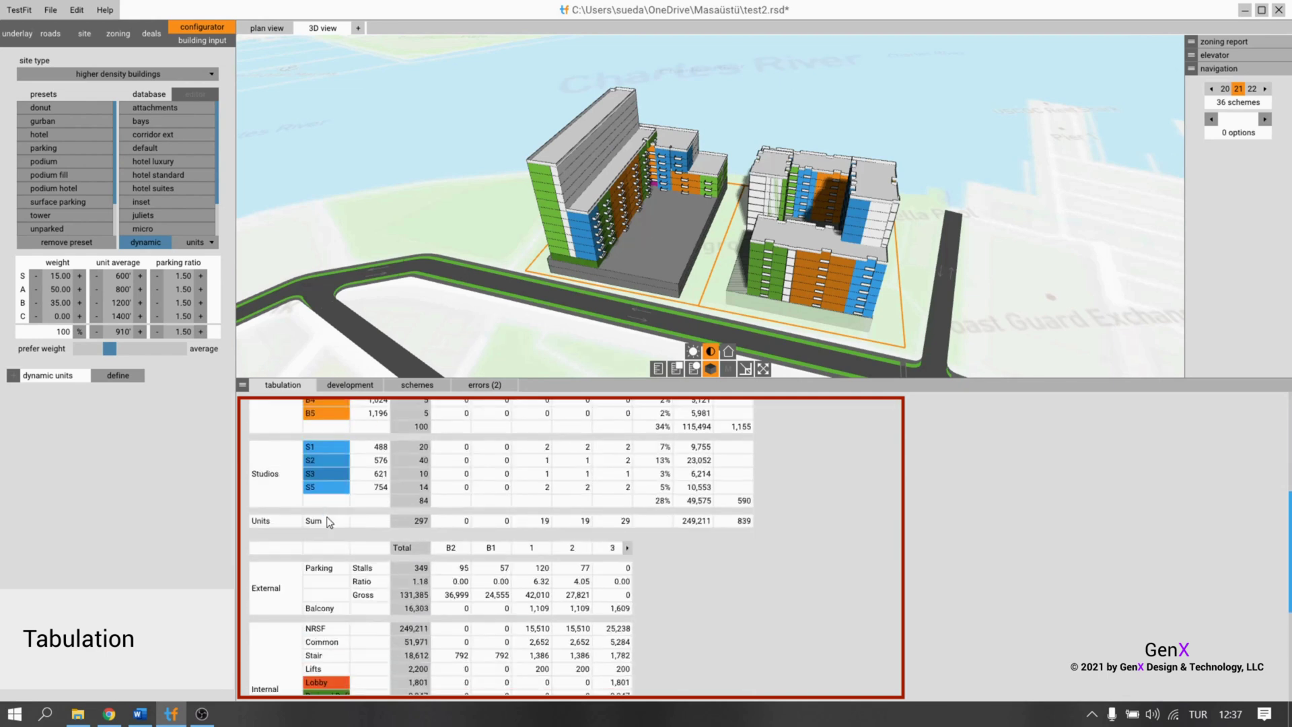
scroll(322, 523, down, 2)
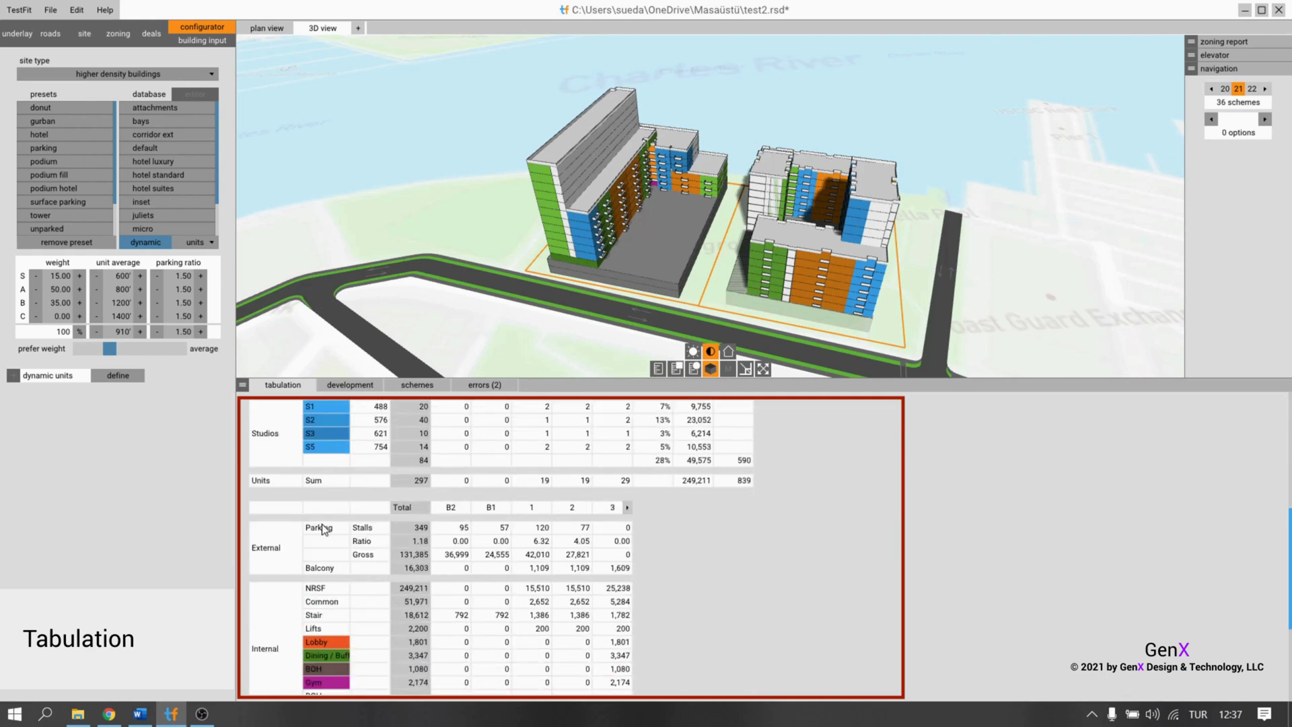
scroll(323, 529, down, 5)
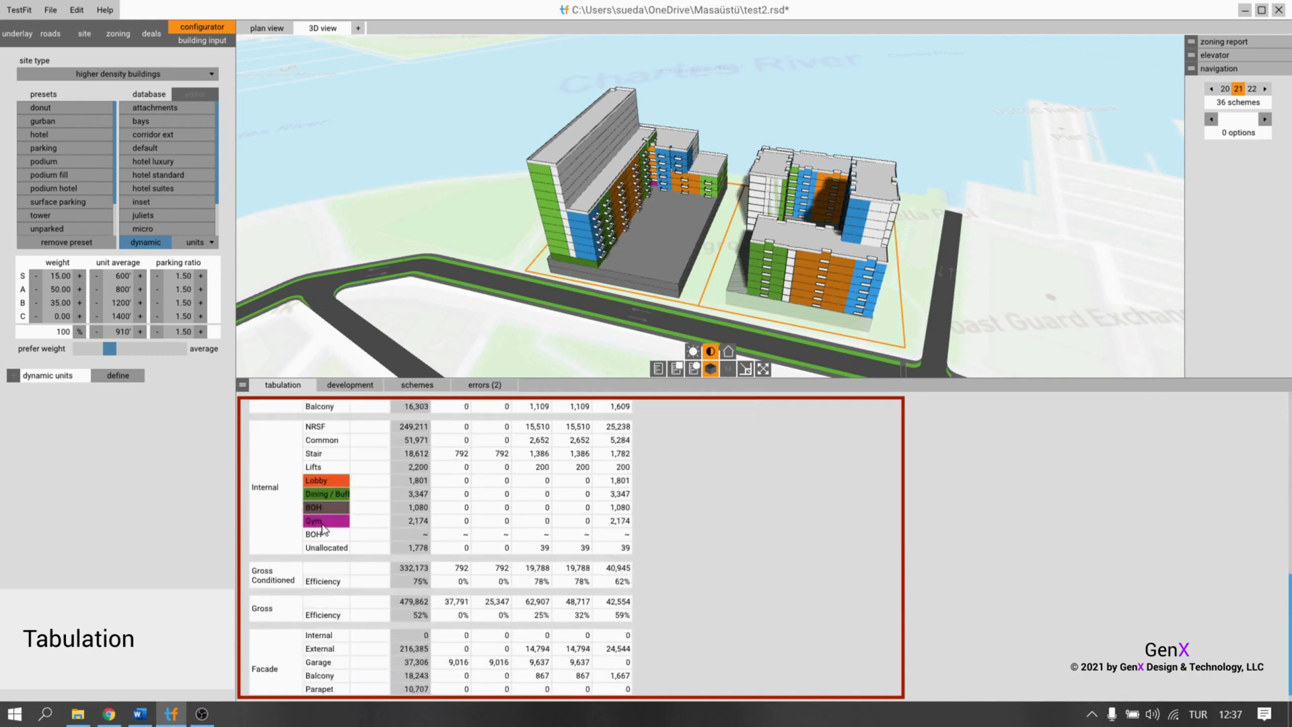
scroll(324, 529, down, 1)
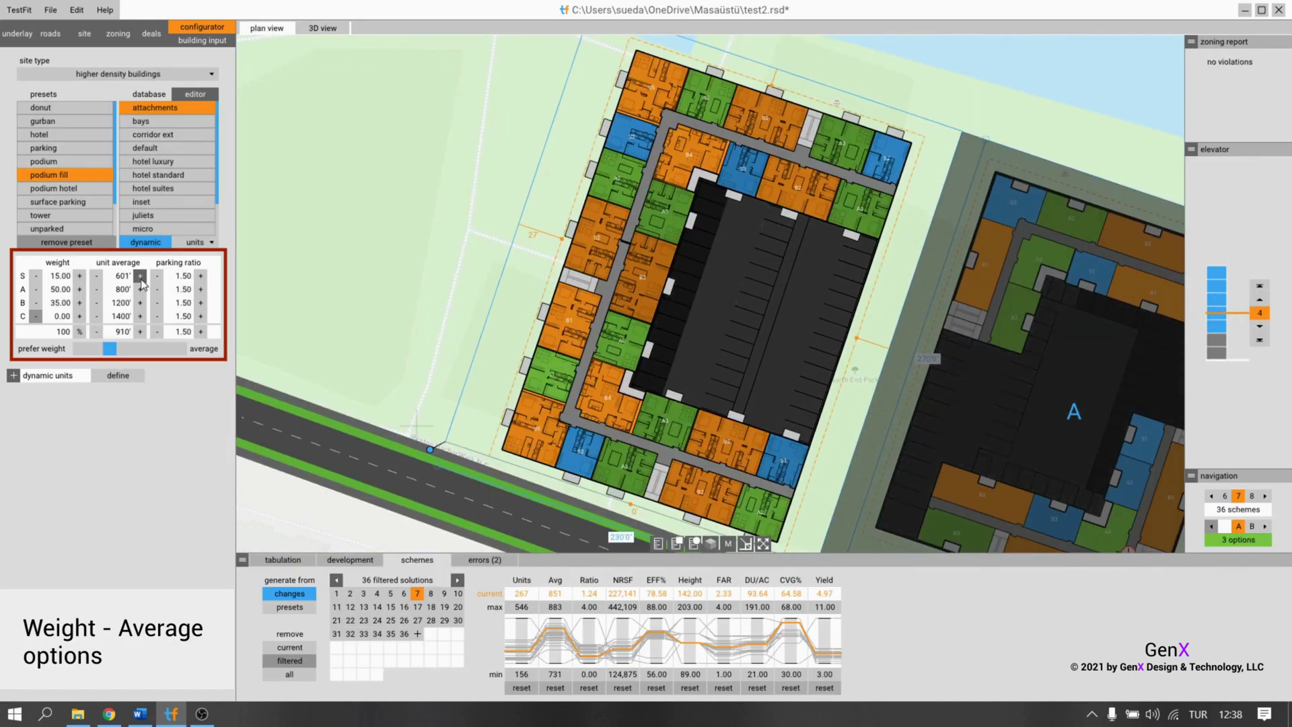
Shift the unit mix preference fully to weight and try studio (S) weights of 40 and 80, keeping 80.
drag(109, 349, 80, 348)
click(61, 276)
text(40)
key(Return)
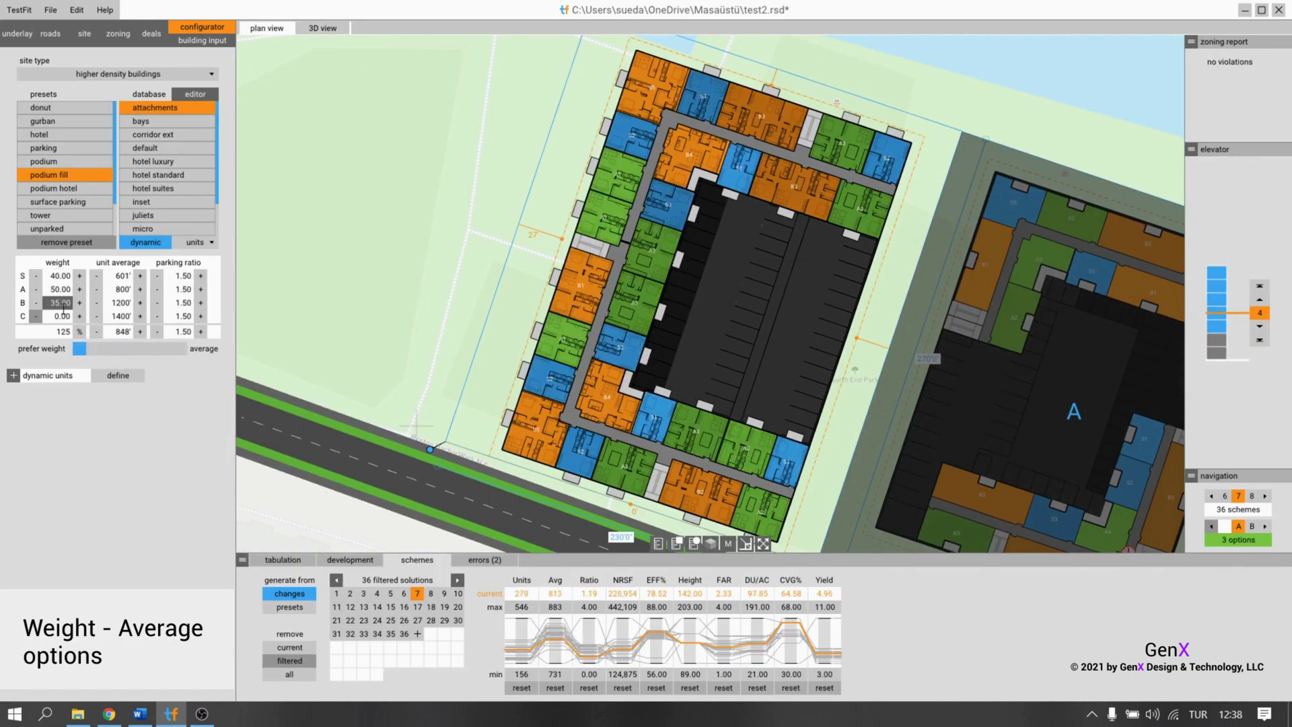
text(80)
key(Return)
Set the weights of the B and A unit types to 5 each.
click(57, 303)
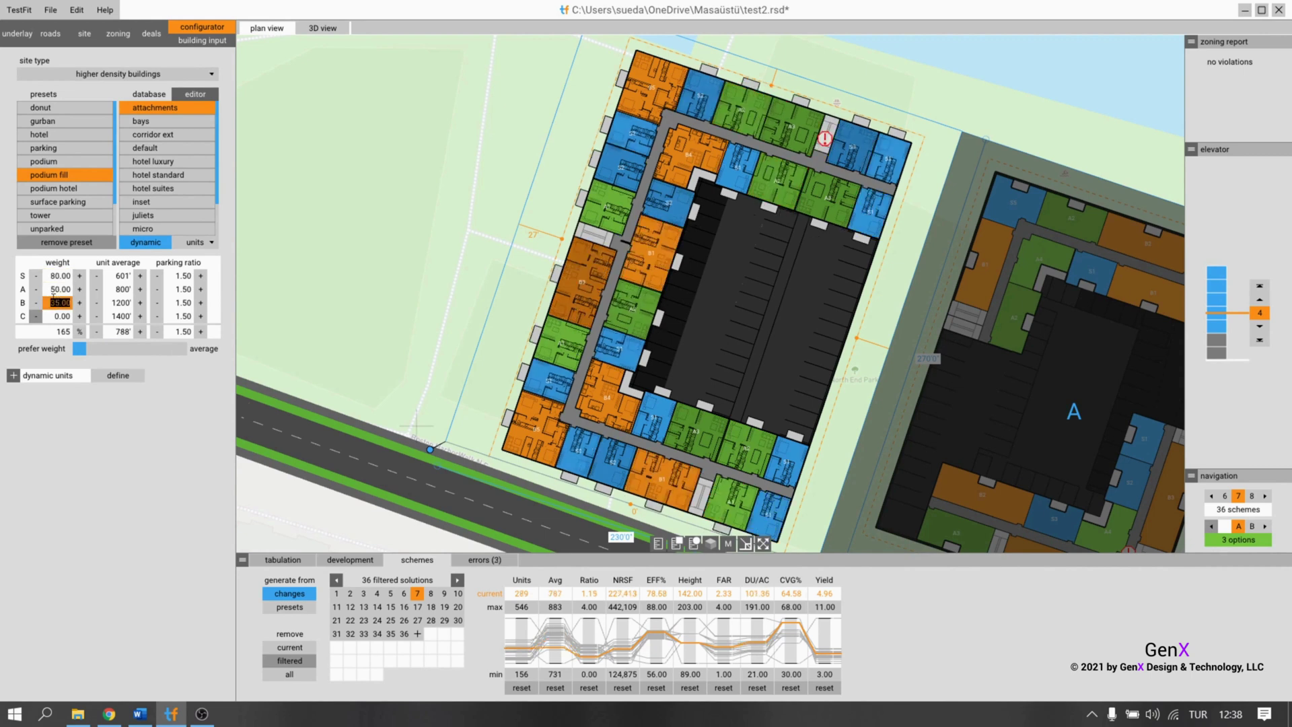
text(5)
key(Return)
click(57, 290)
text(5)
key(Return)
Favour average in the unit mix, set unit averages of 1200' for A and 200' for S and C, and return the preference to weight.
drag(80, 349, 181, 350)
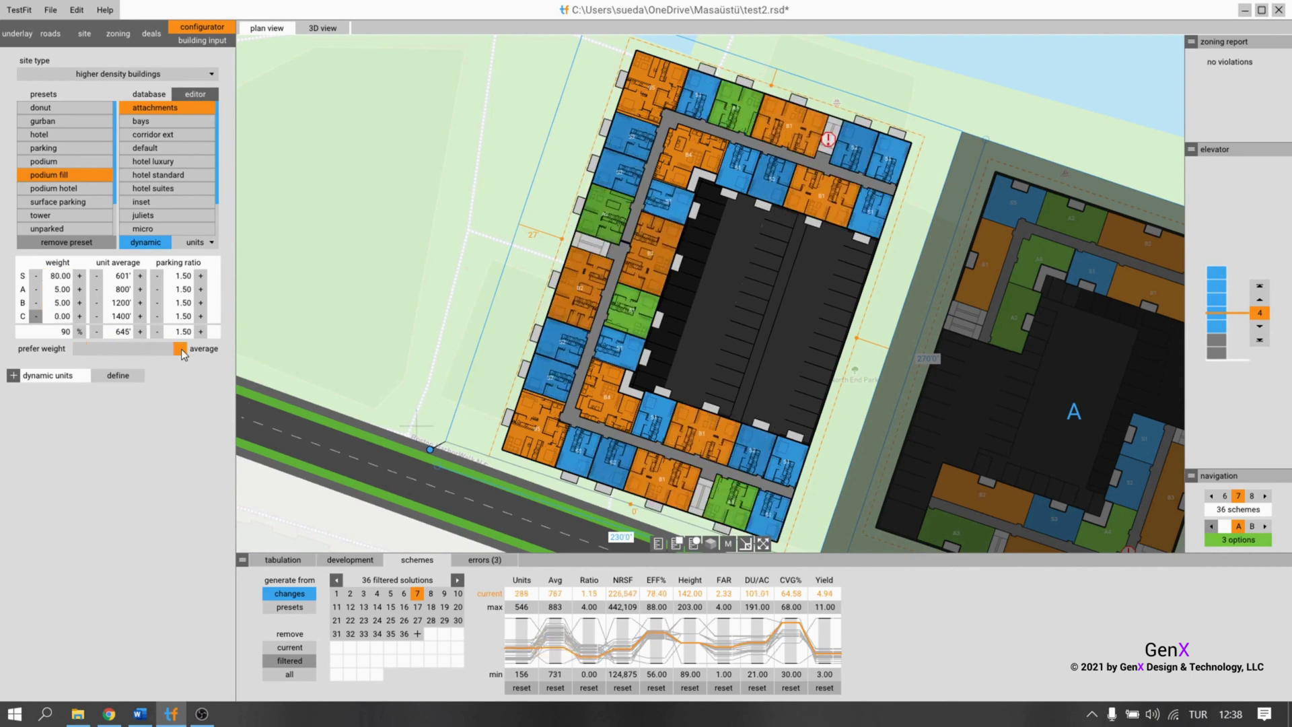
click(120, 289)
text(1200)
key(Return)
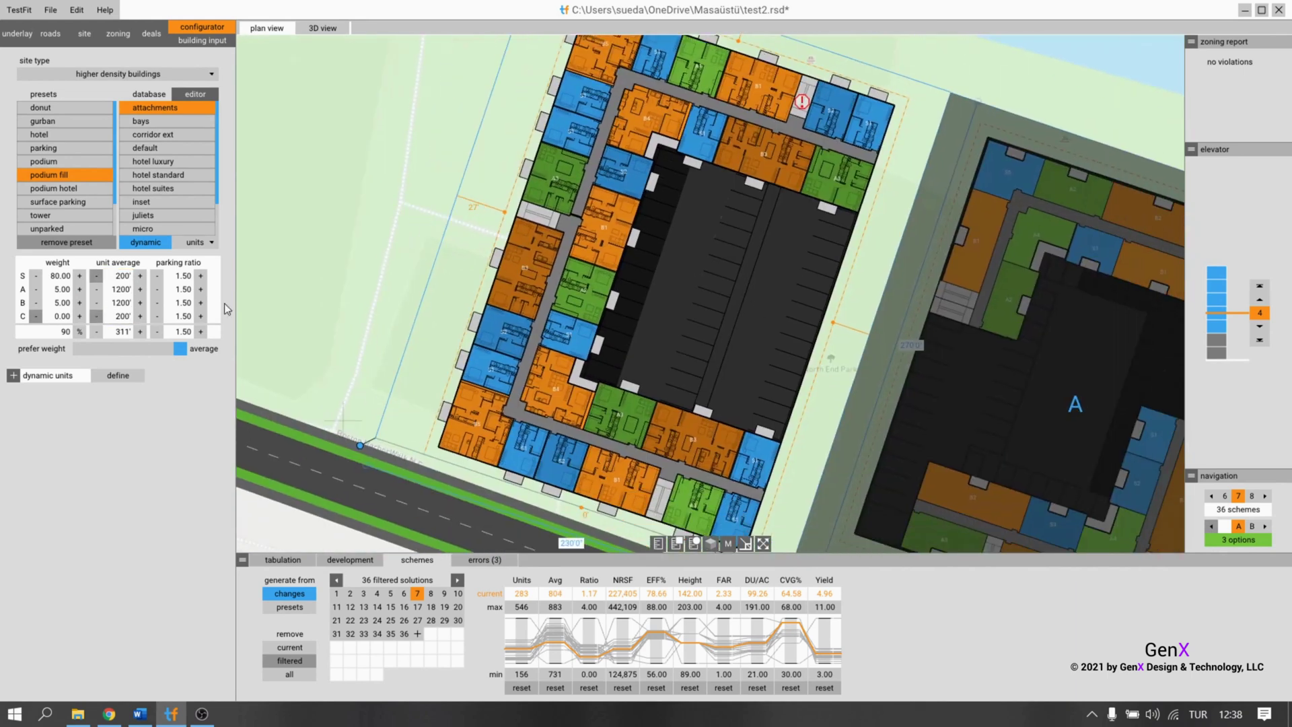
drag(180, 348, 78, 350)
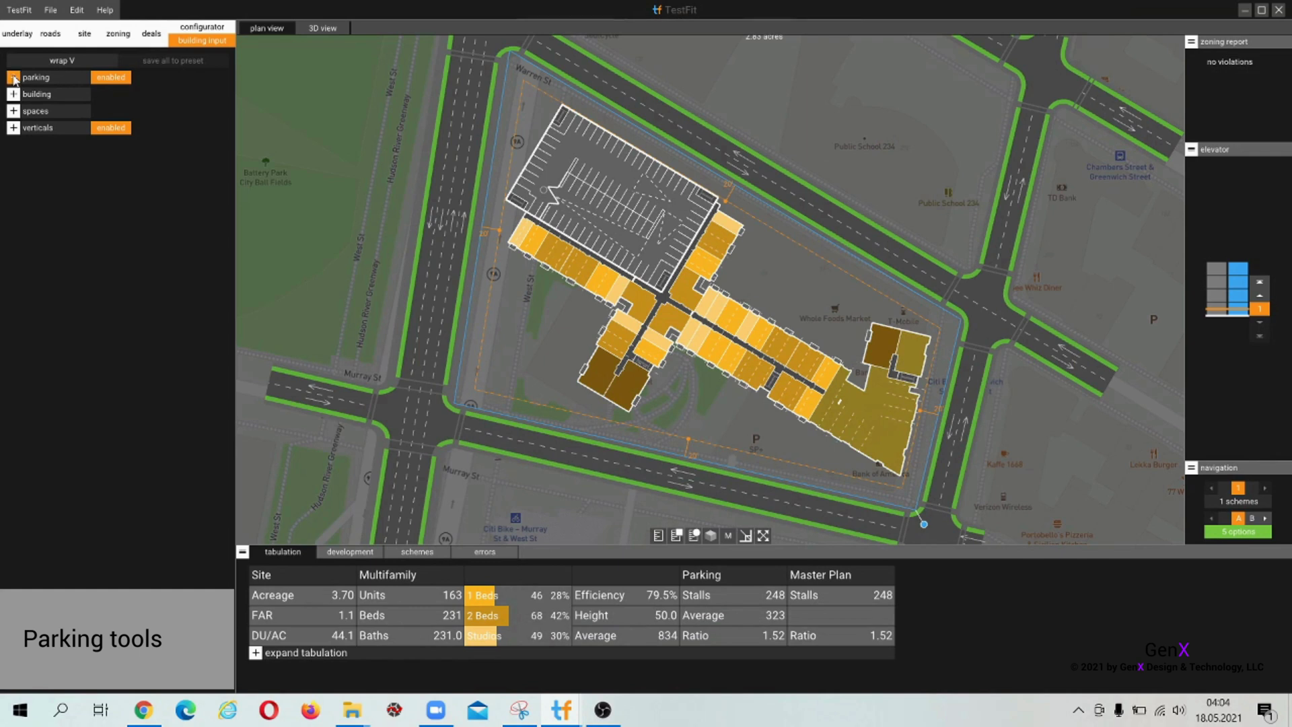
Define a new location for the structured parking garage in the western part of the Warren St site.
click(12, 78)
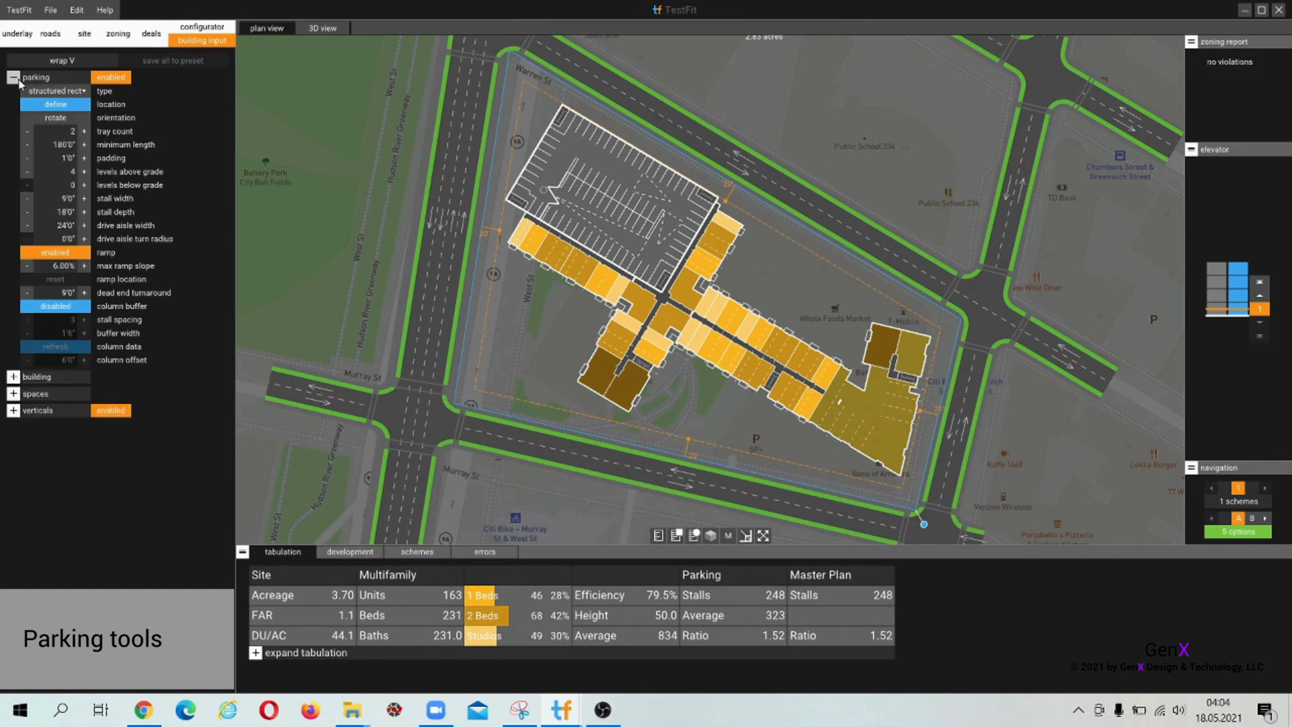
click(78, 106)
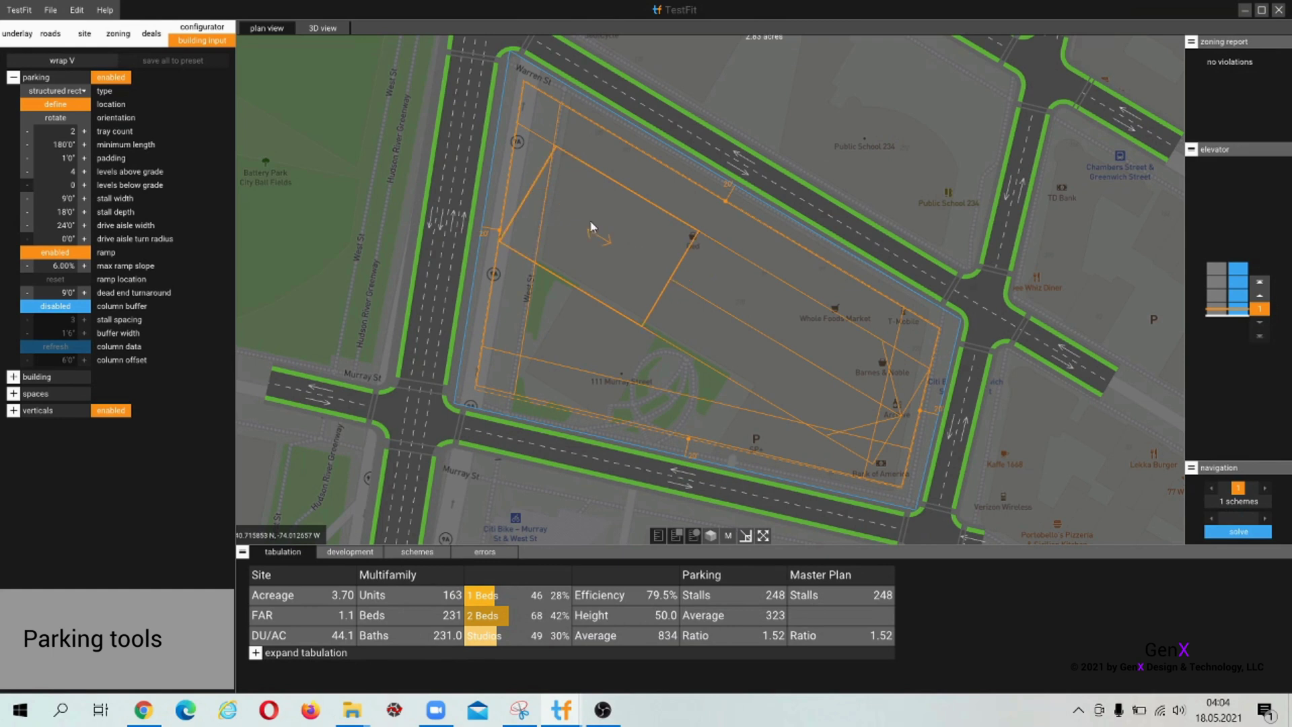
click(591, 228)
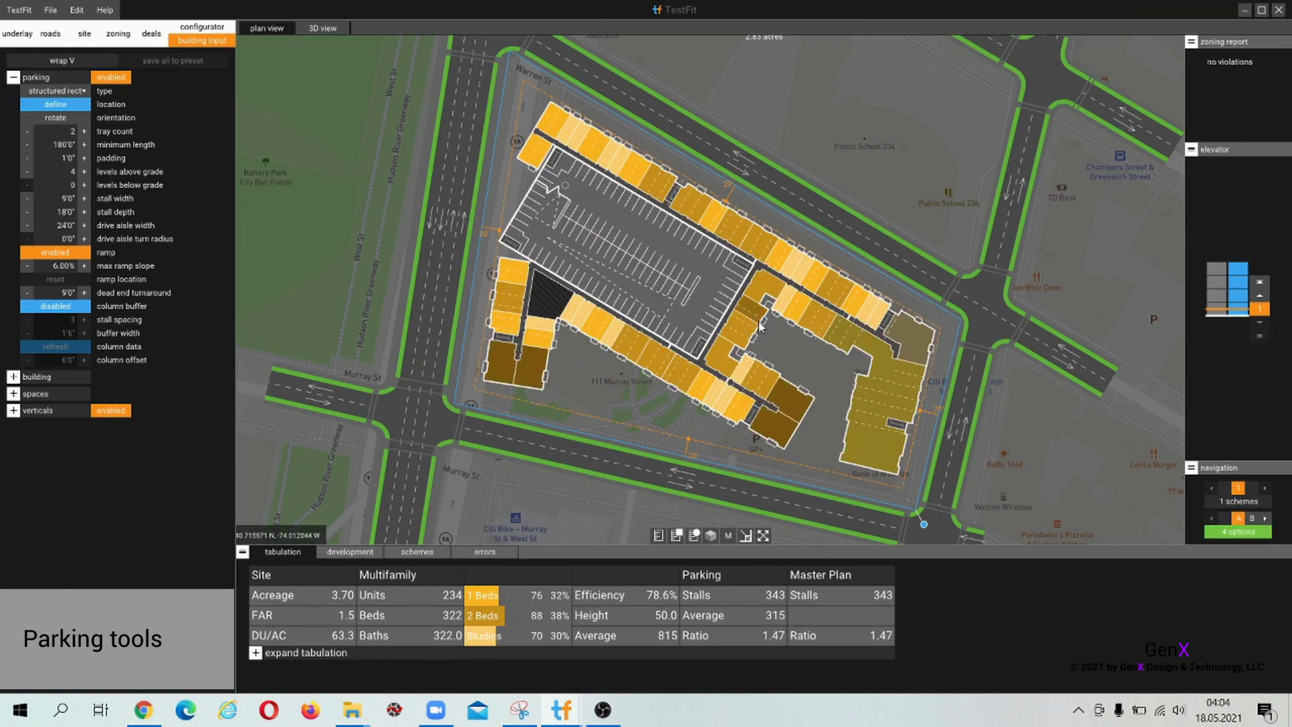
Rotate the orientation of the structured parking garage.
middle_drag(760, 327, 698, 341)
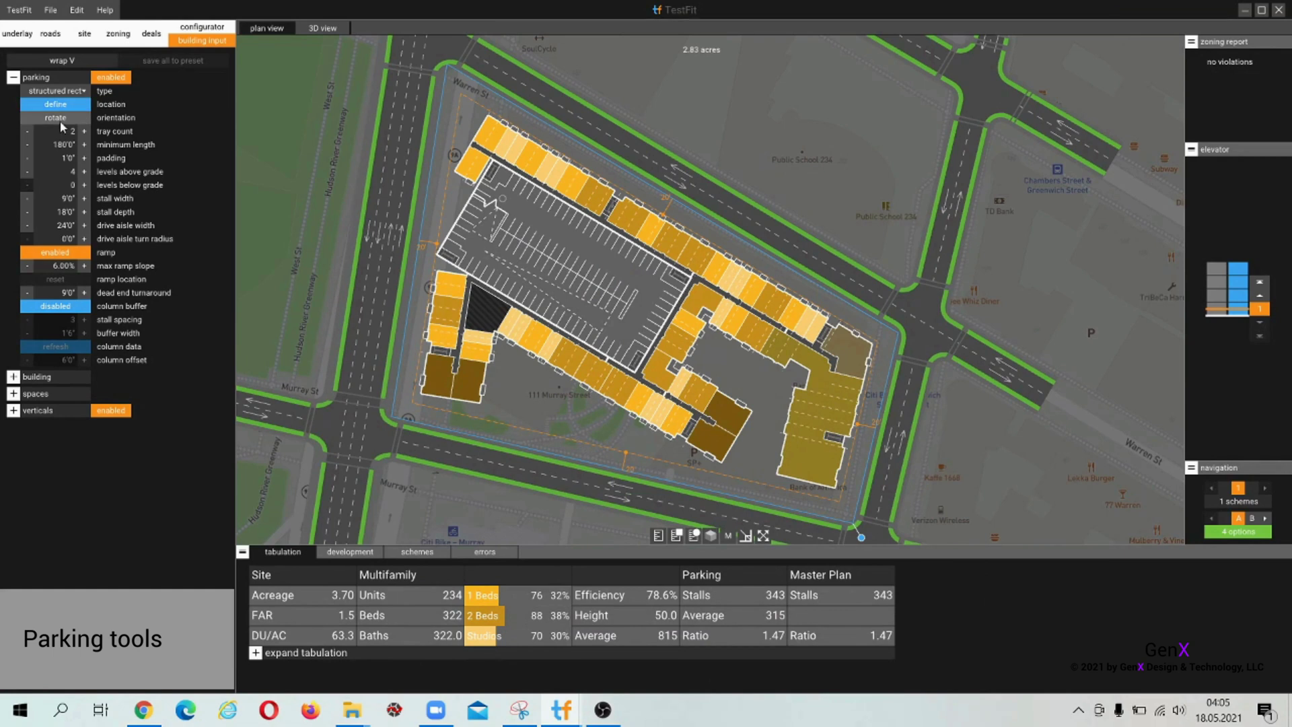
click(60, 120)
click(60, 121)
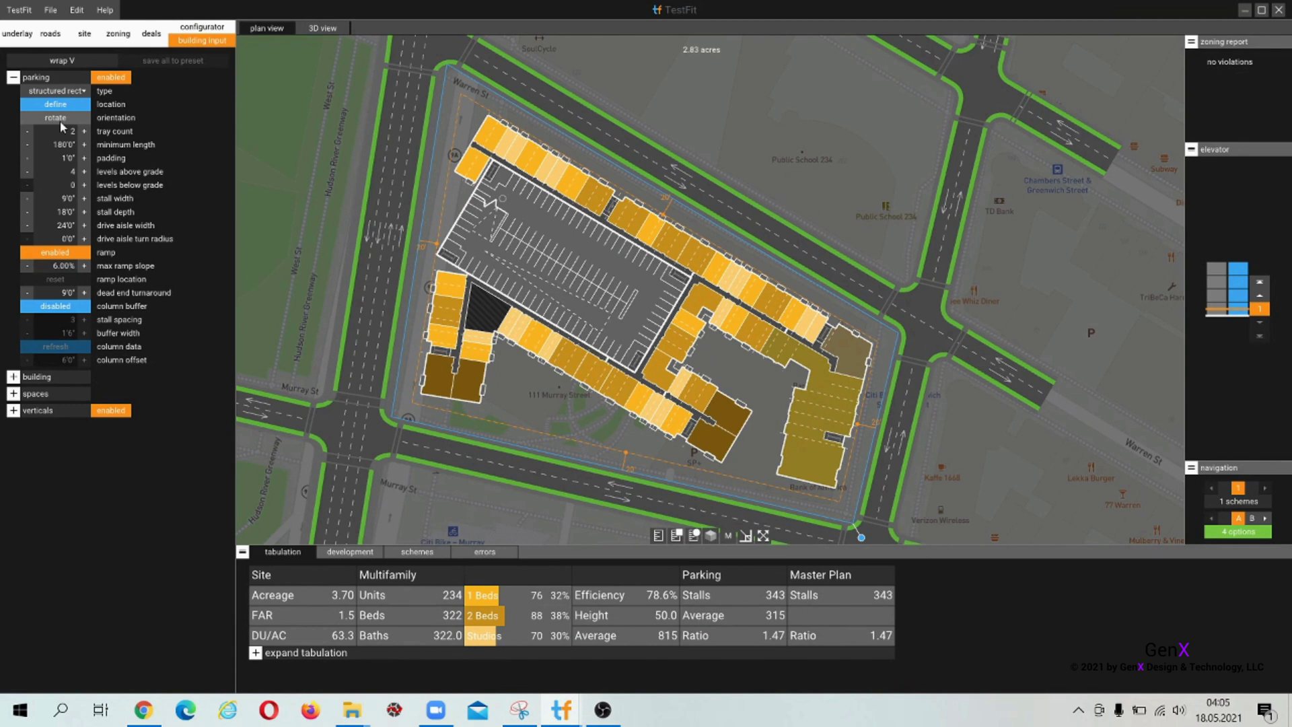
Try tray counts of 3, 4 and 5 for the garage and return the count to 2.
click(85, 132)
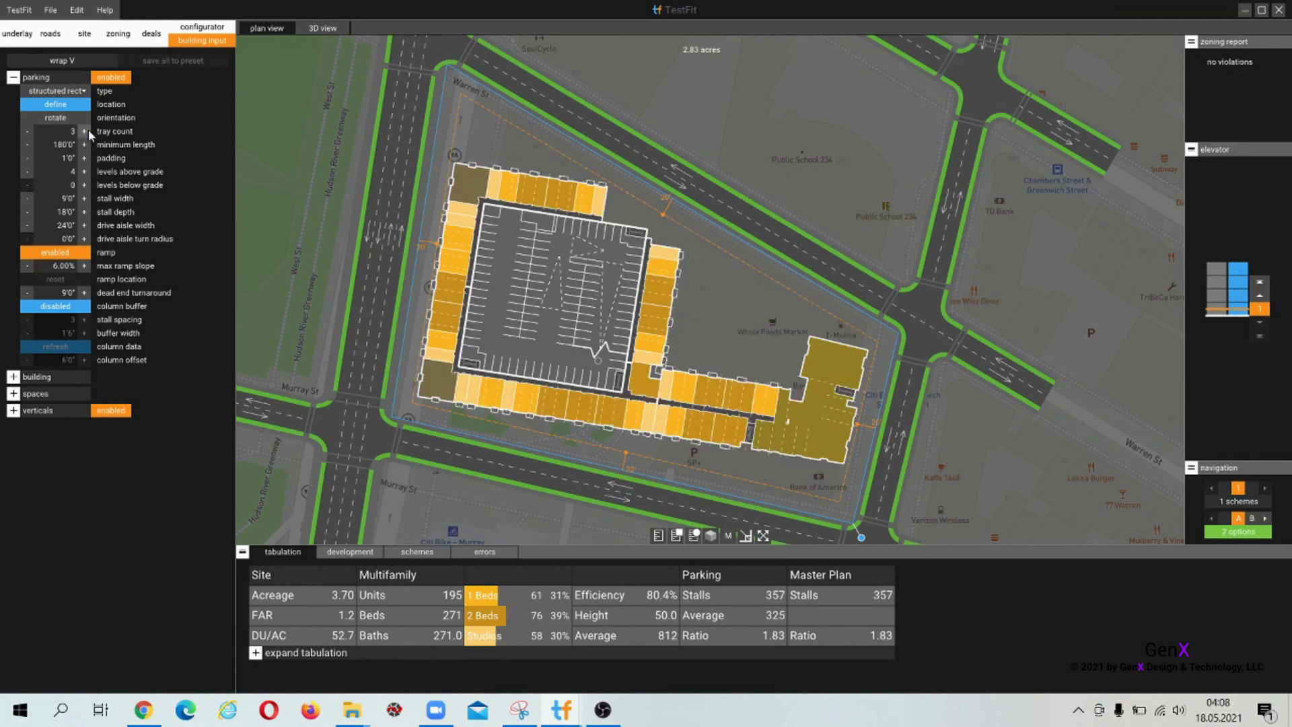
click(85, 132)
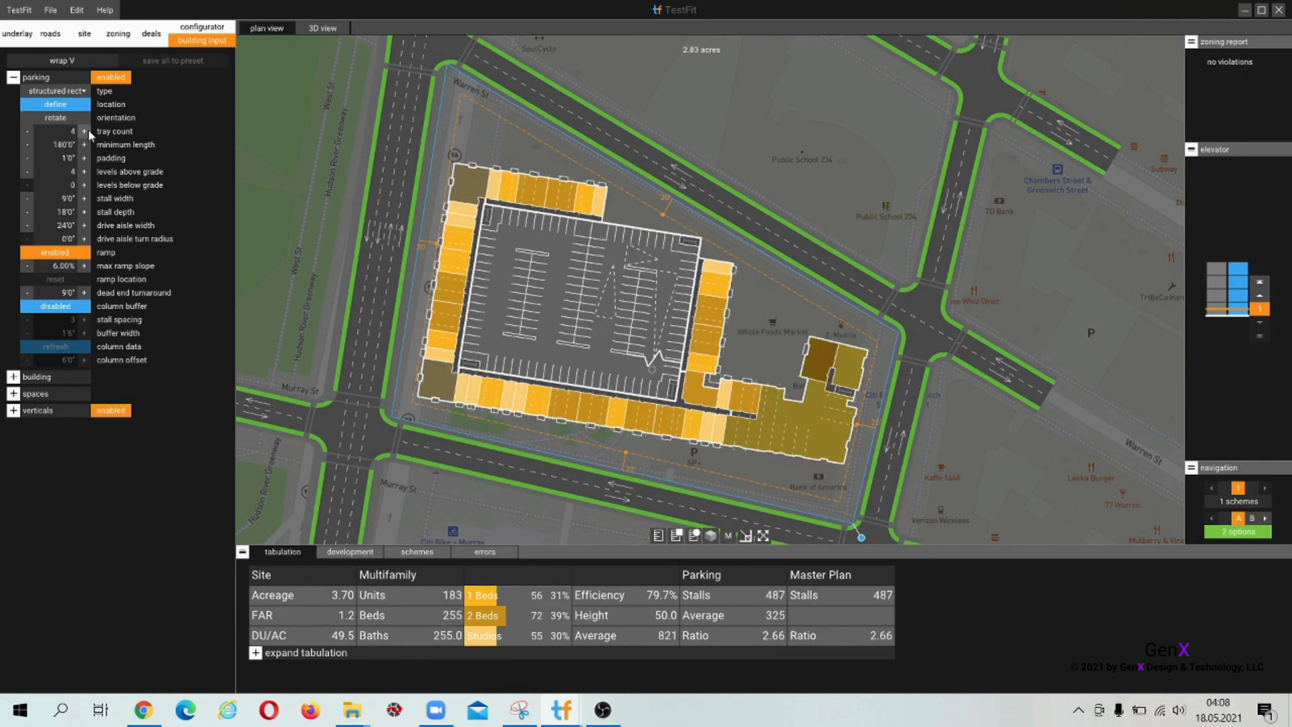
click(85, 131)
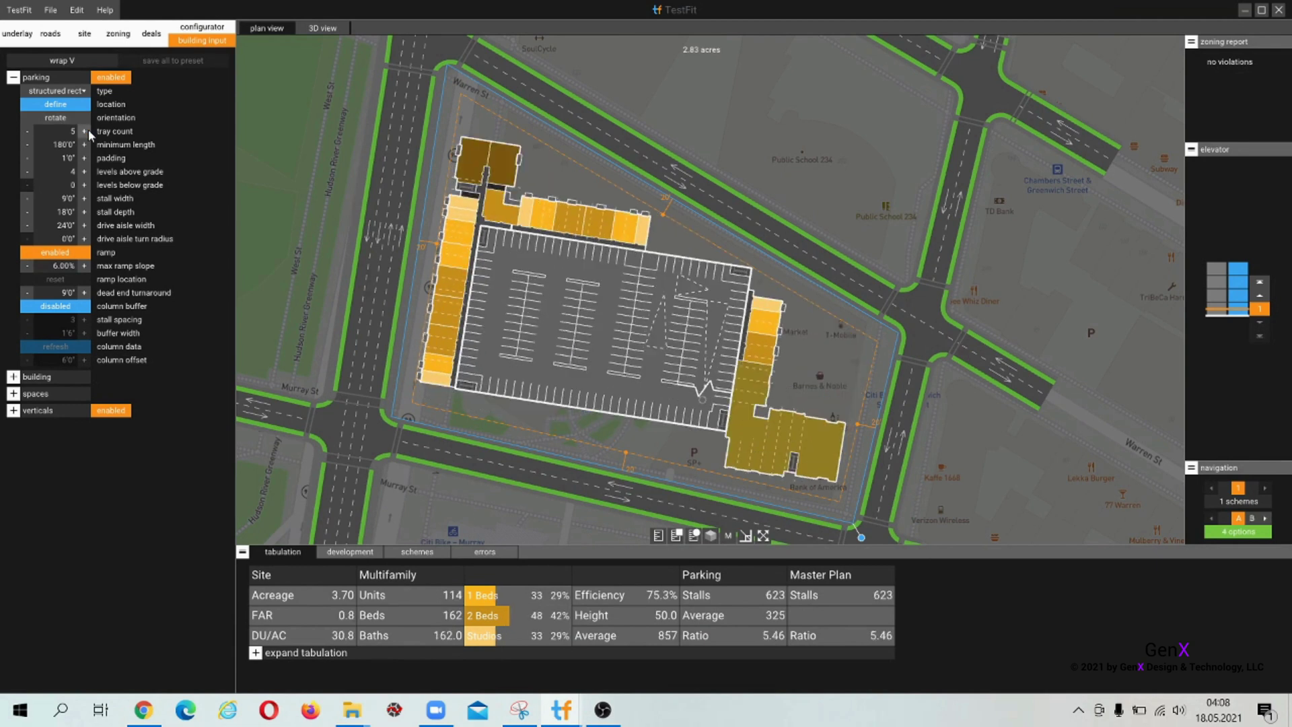
click(28, 132)
click(27, 131)
click(27, 132)
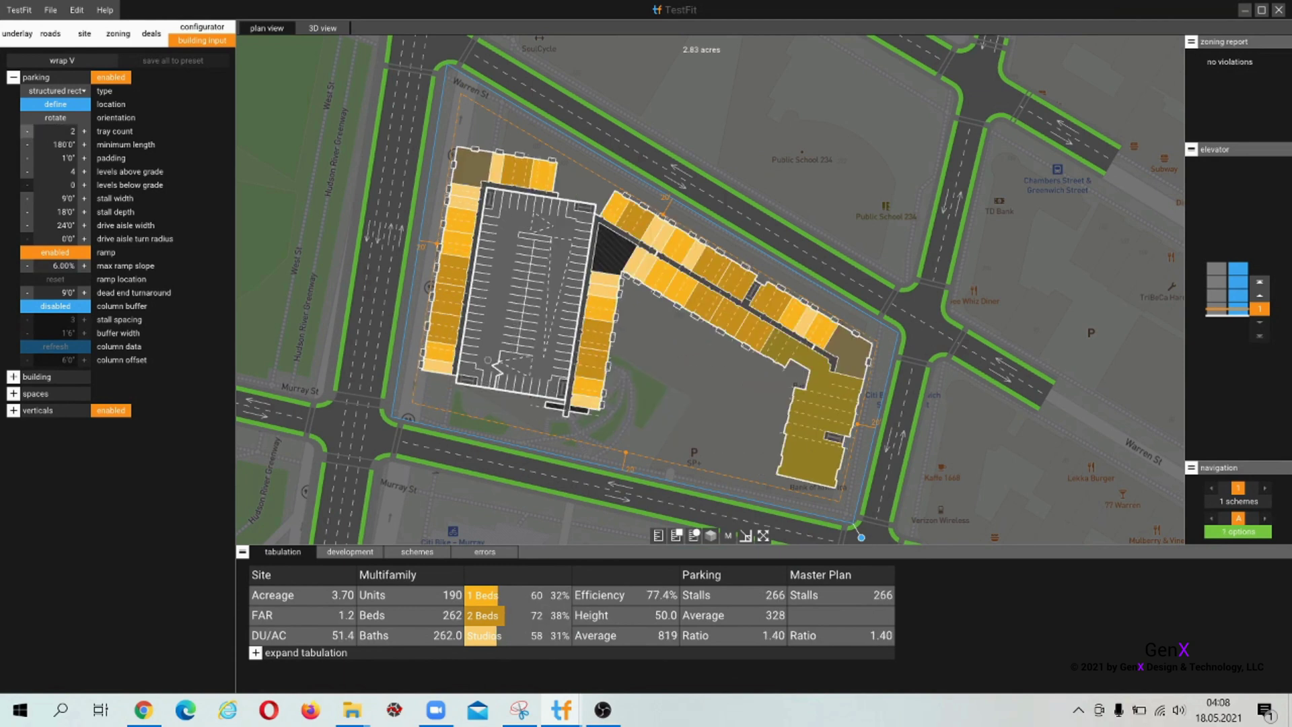
Increase the garage's minimum length by one increment.
click(84, 145)
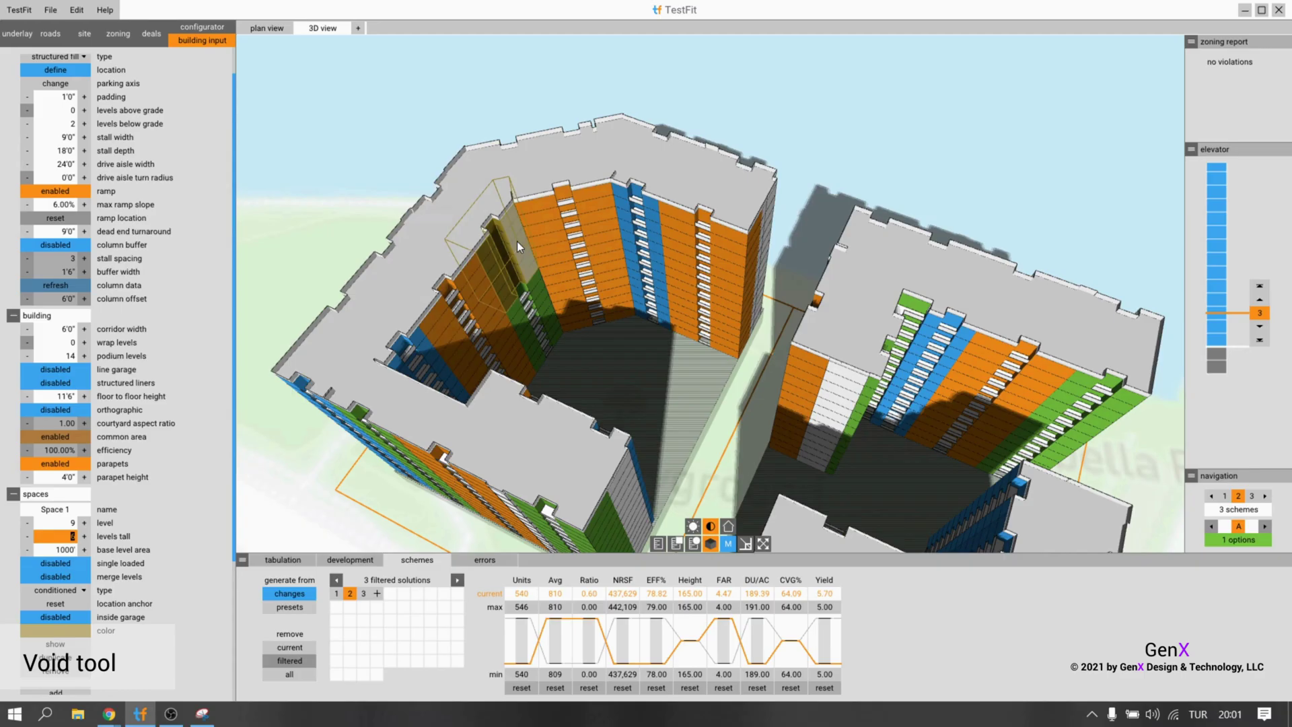
Place Space 1 in the angled north wing facing the courtyard, starting at level 9 and 6 levels tall.
click(557, 224)
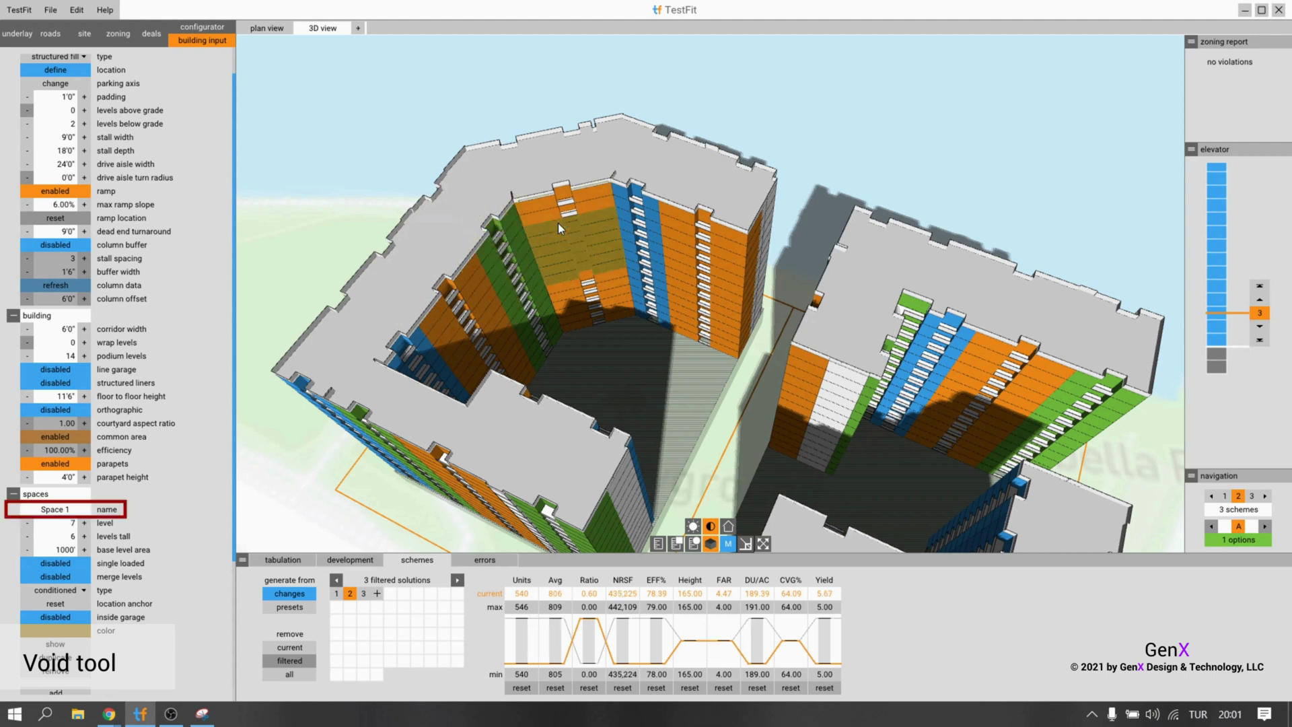
click(557, 207)
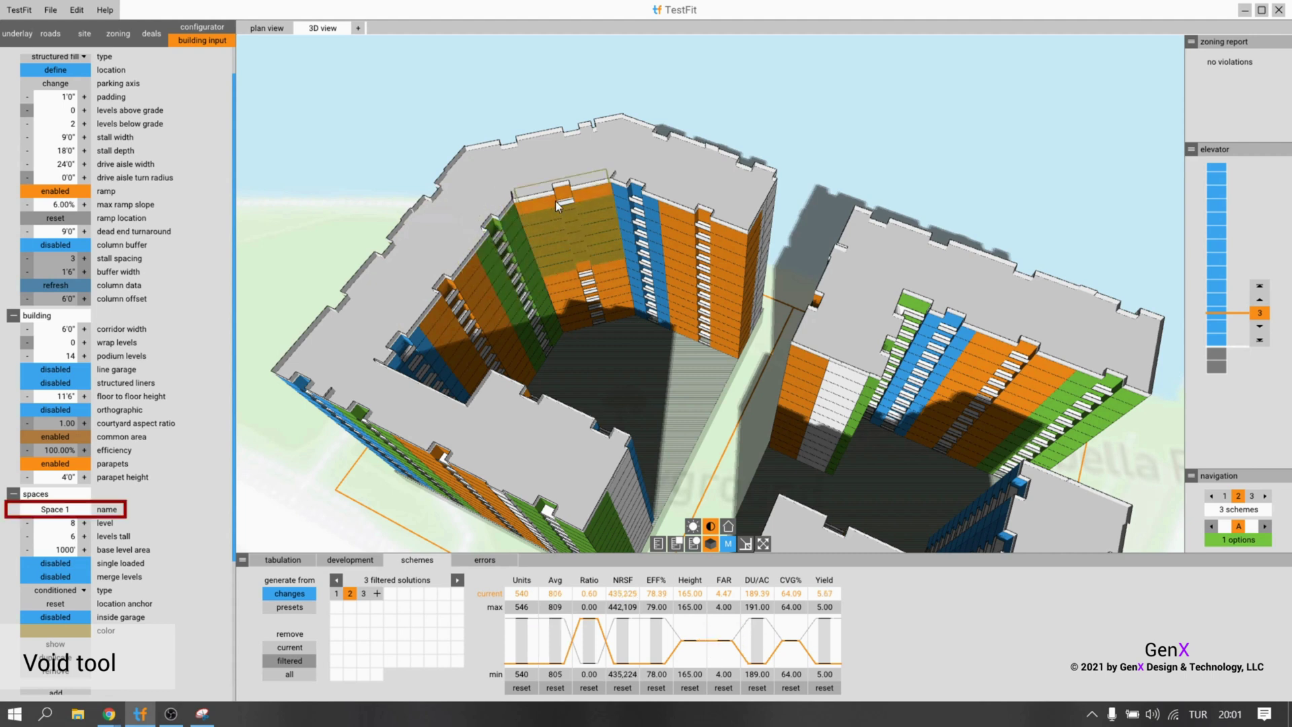
click(552, 196)
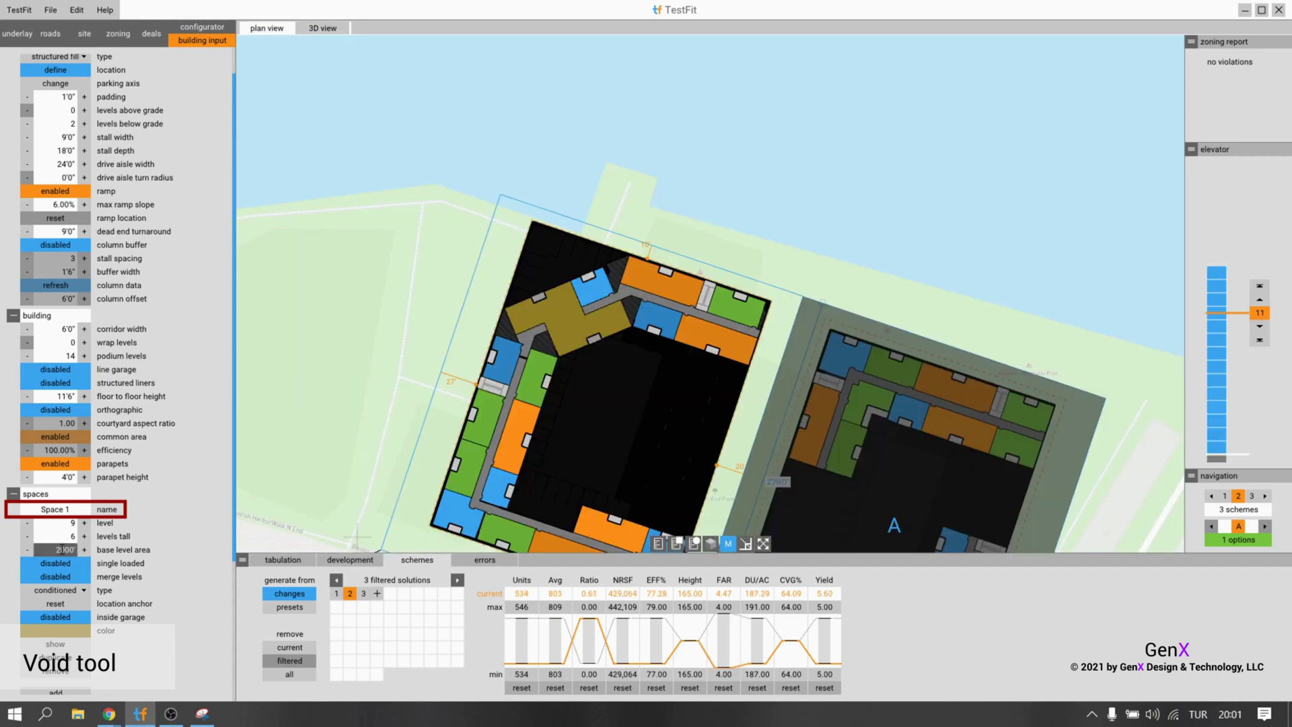
Set the base level area of Space 1 to 4000' and show the building in 3D.
double_click(64, 549)
text(4000)
key(Return)
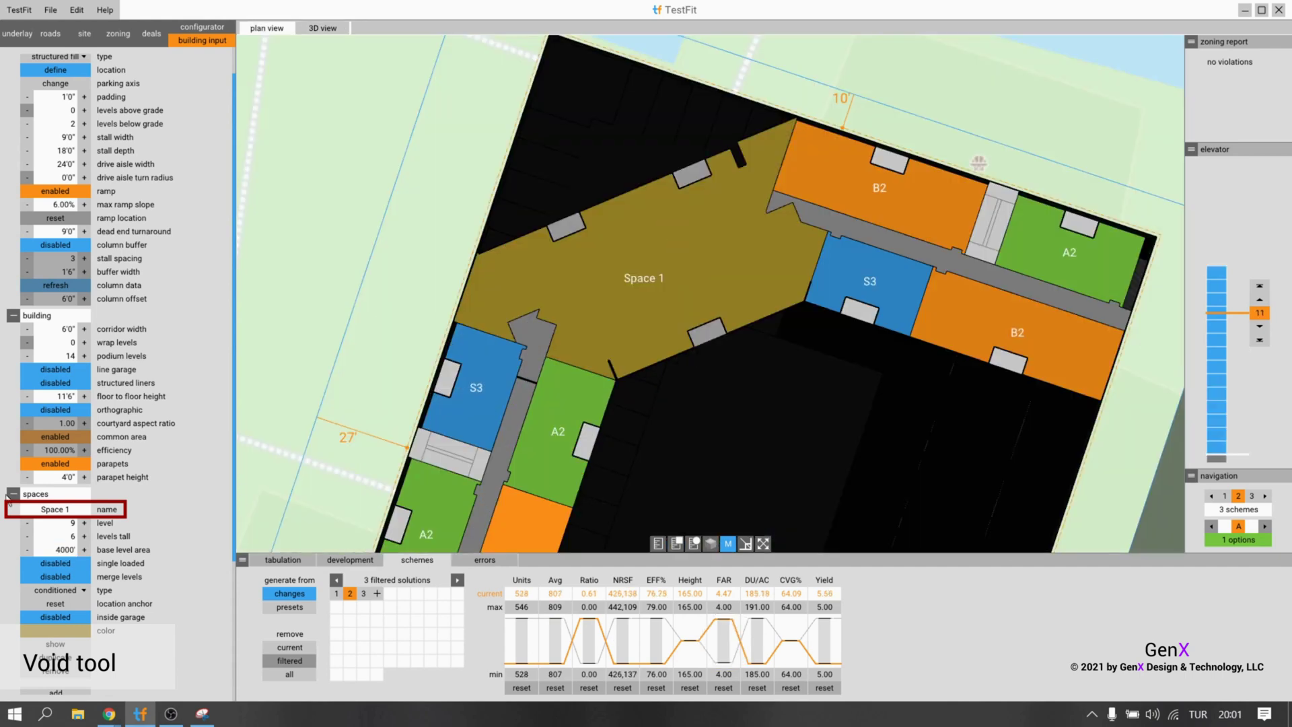
click(710, 545)
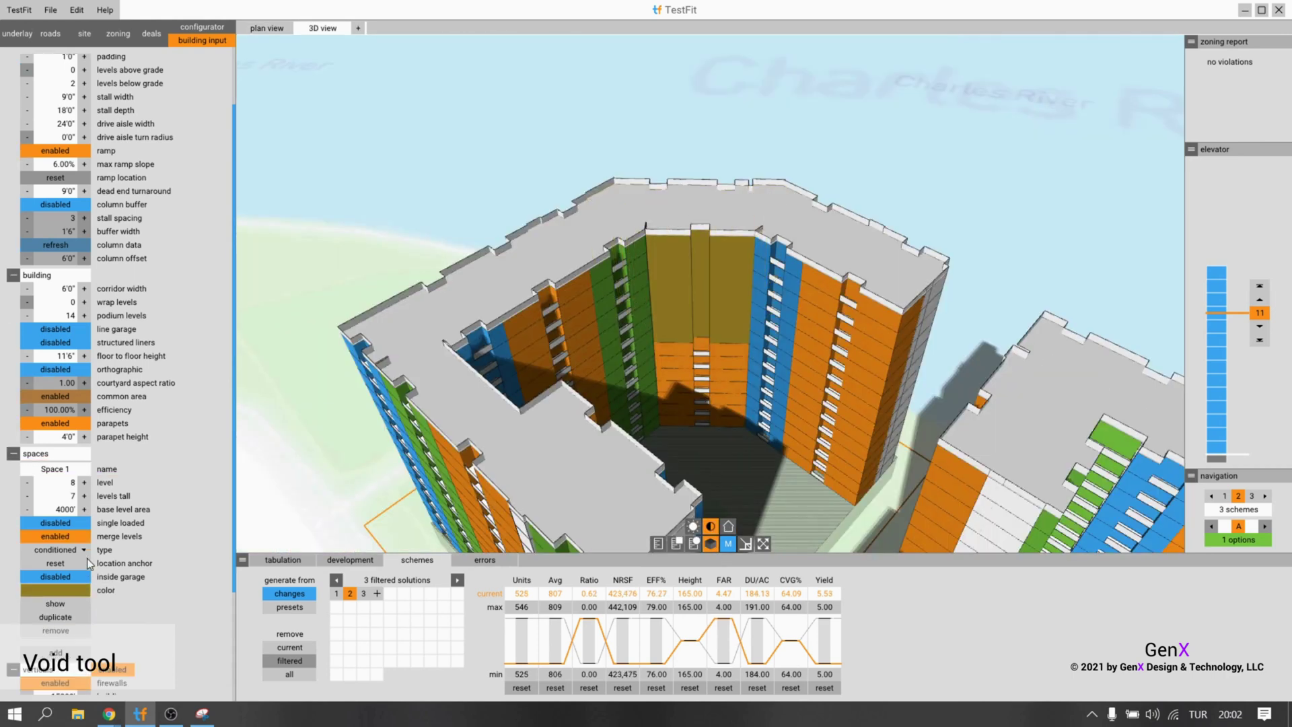
Change the type of Space 1 in the north wing from conditioned to void to cut an opening through the upper levels.
click(84, 549)
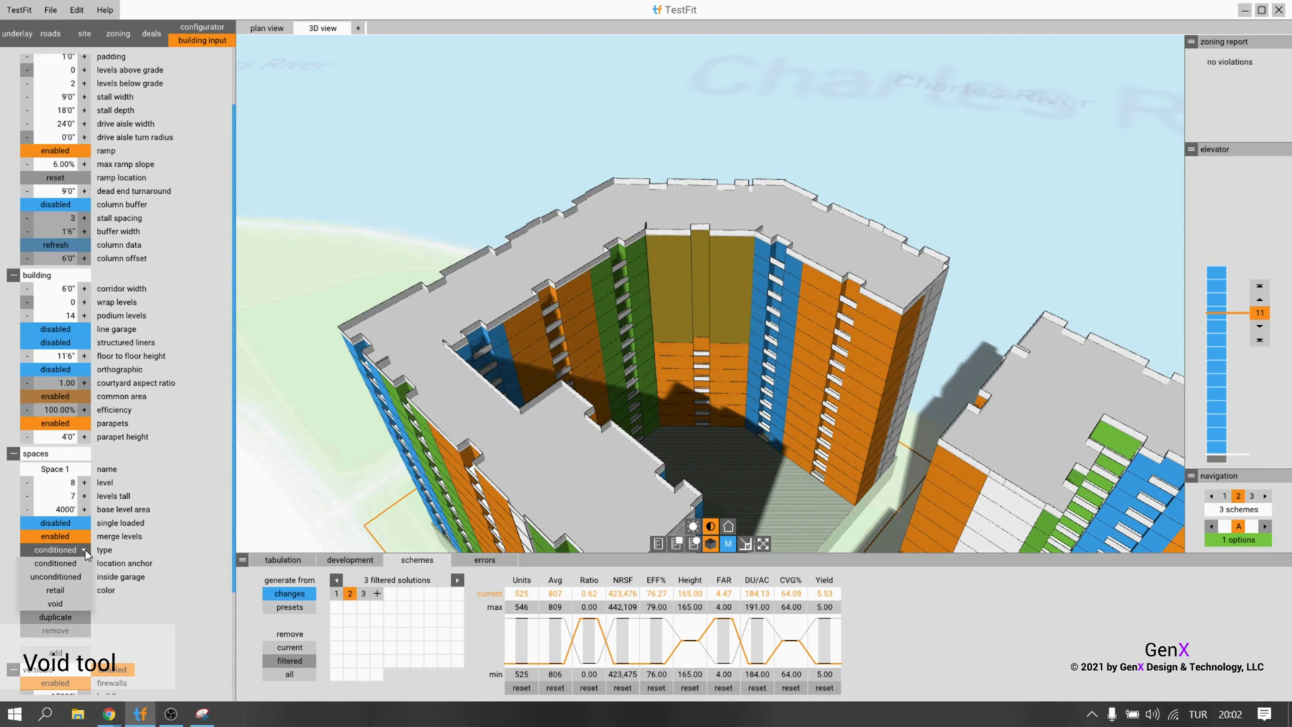
click(58, 603)
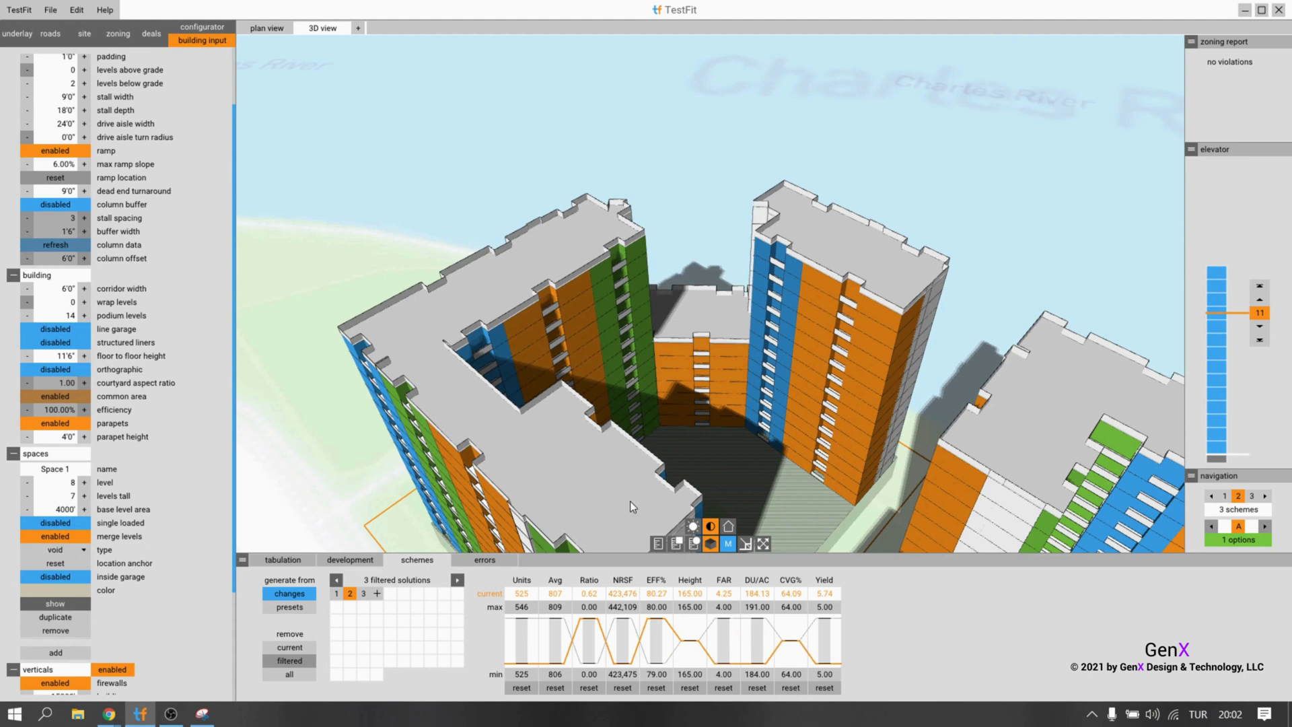
drag(758, 444, 651, 441)
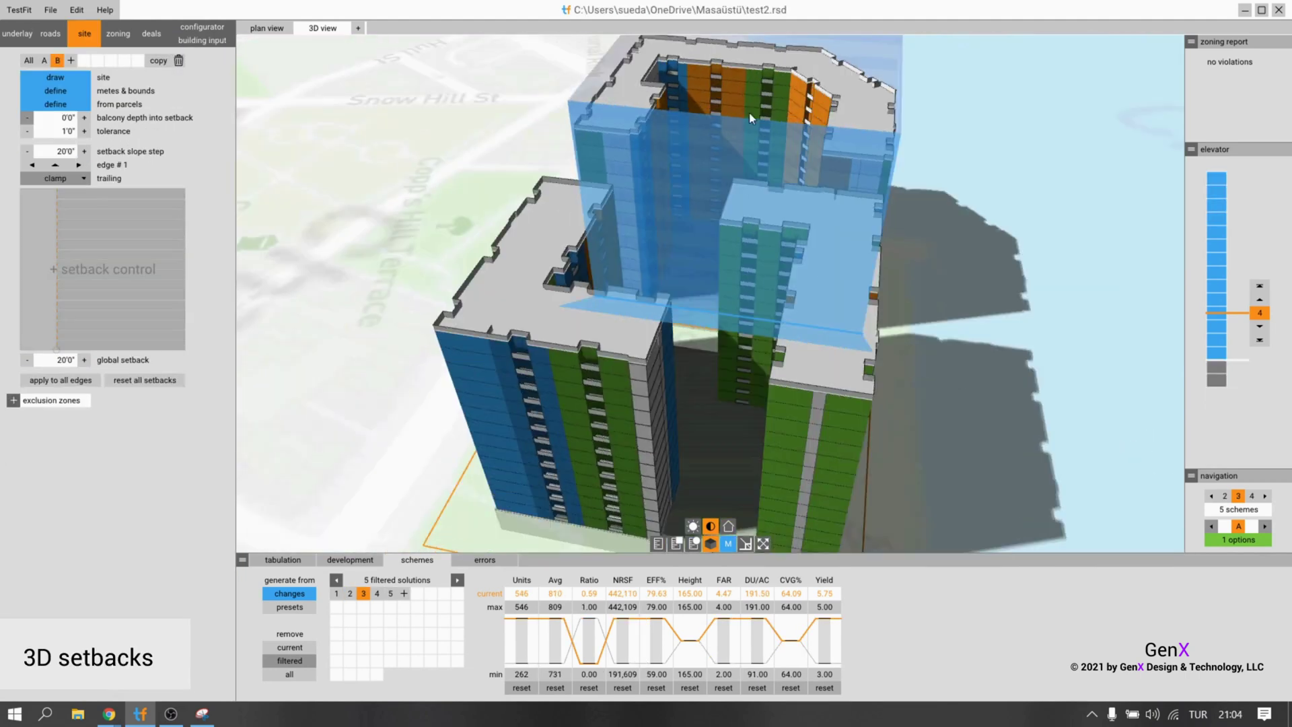
Shape a stepped setback profile on edge 1 of site B, with steps at elevations of about 84', 142' and 174'.
drag(749, 112, 718, 130)
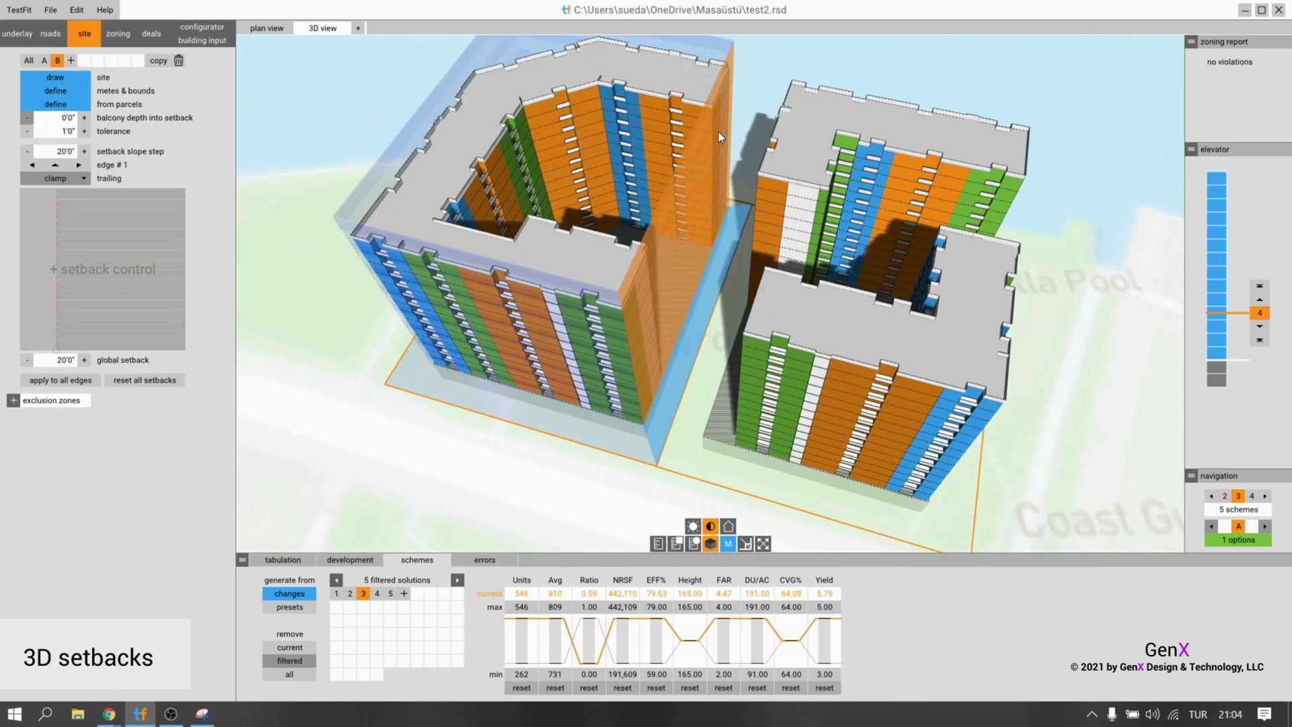
click(55, 276)
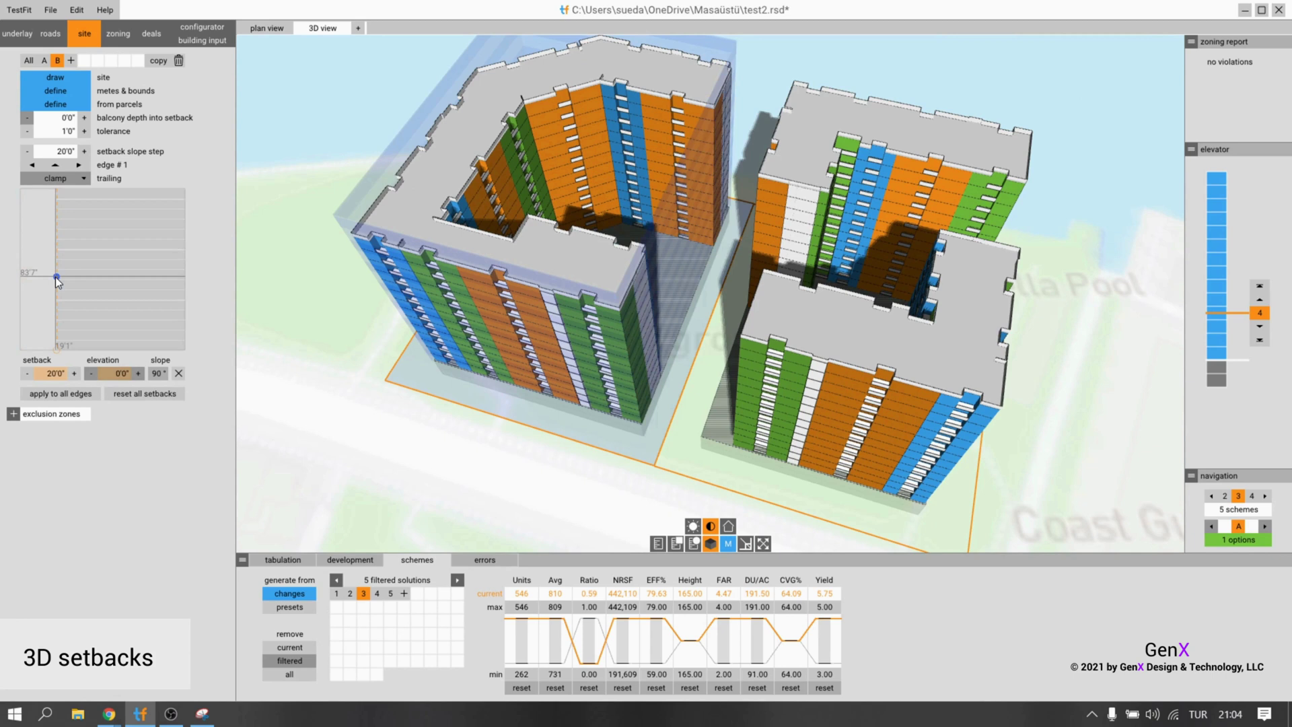
click(55, 276)
drag(58, 272, 139, 259)
drag(132, 202, 135, 273)
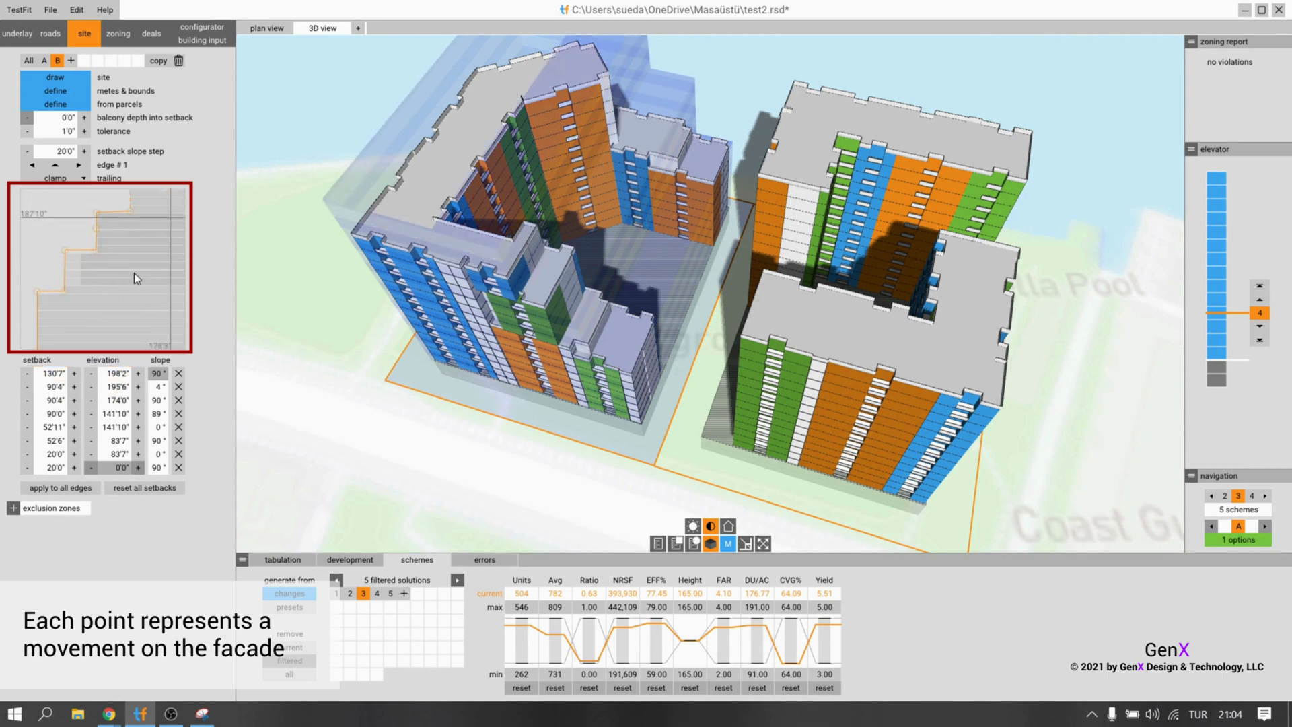
Move site B's upper setback point to about 130' at 187' elevation, and reshape the setback profile on site A's edge 0.
drag(101, 233, 134, 225)
right_drag(569, 501, 566, 391)
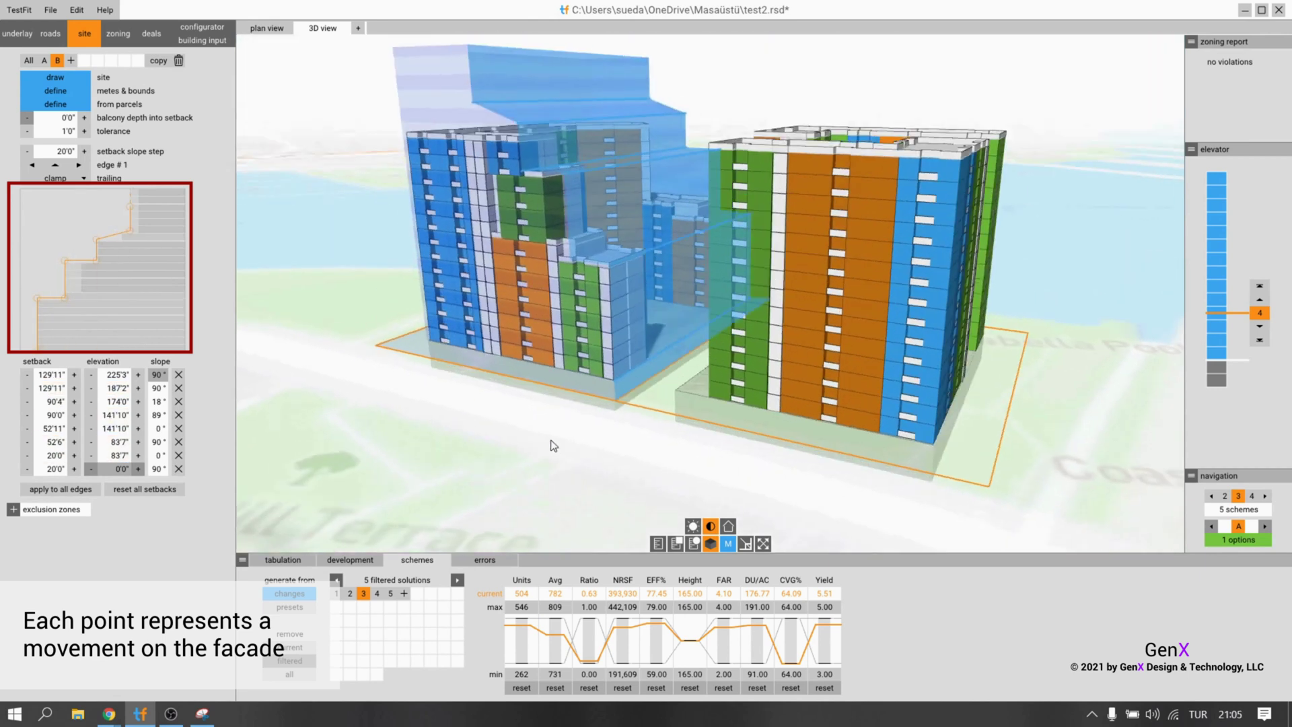
drag(38, 298, 135, 285)
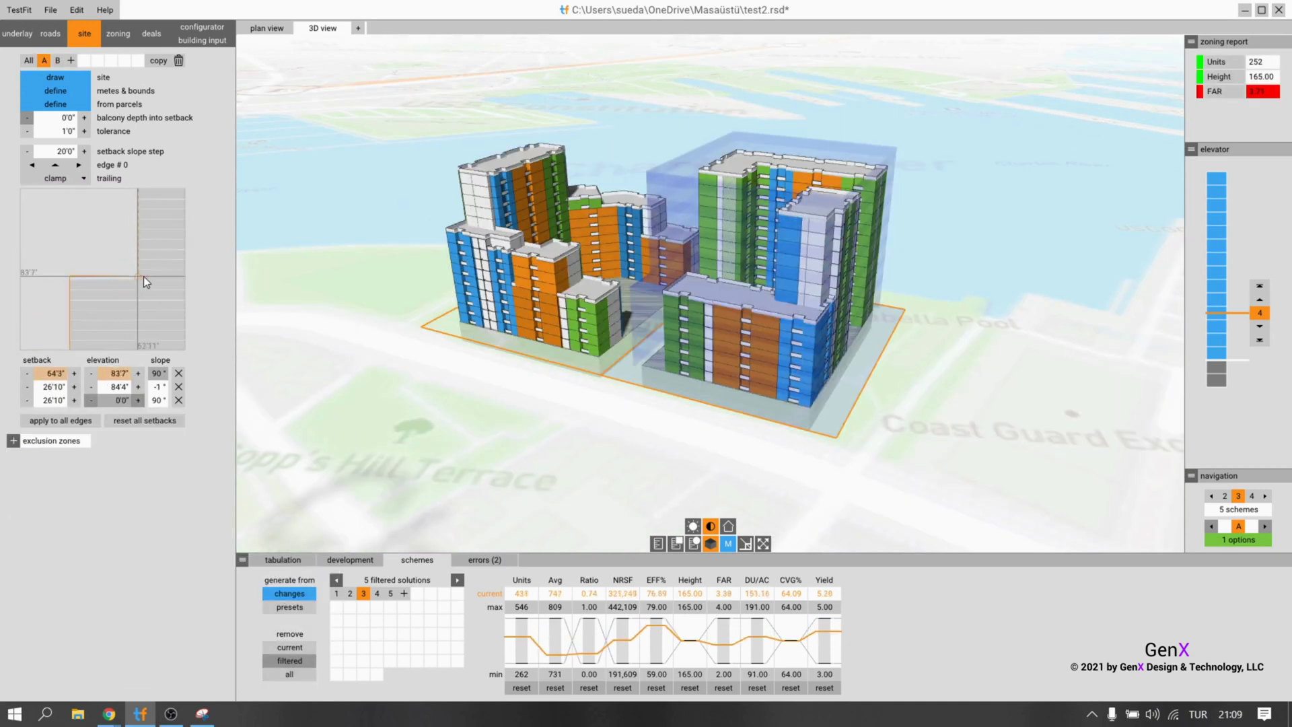
drag(143, 276, 131, 201)
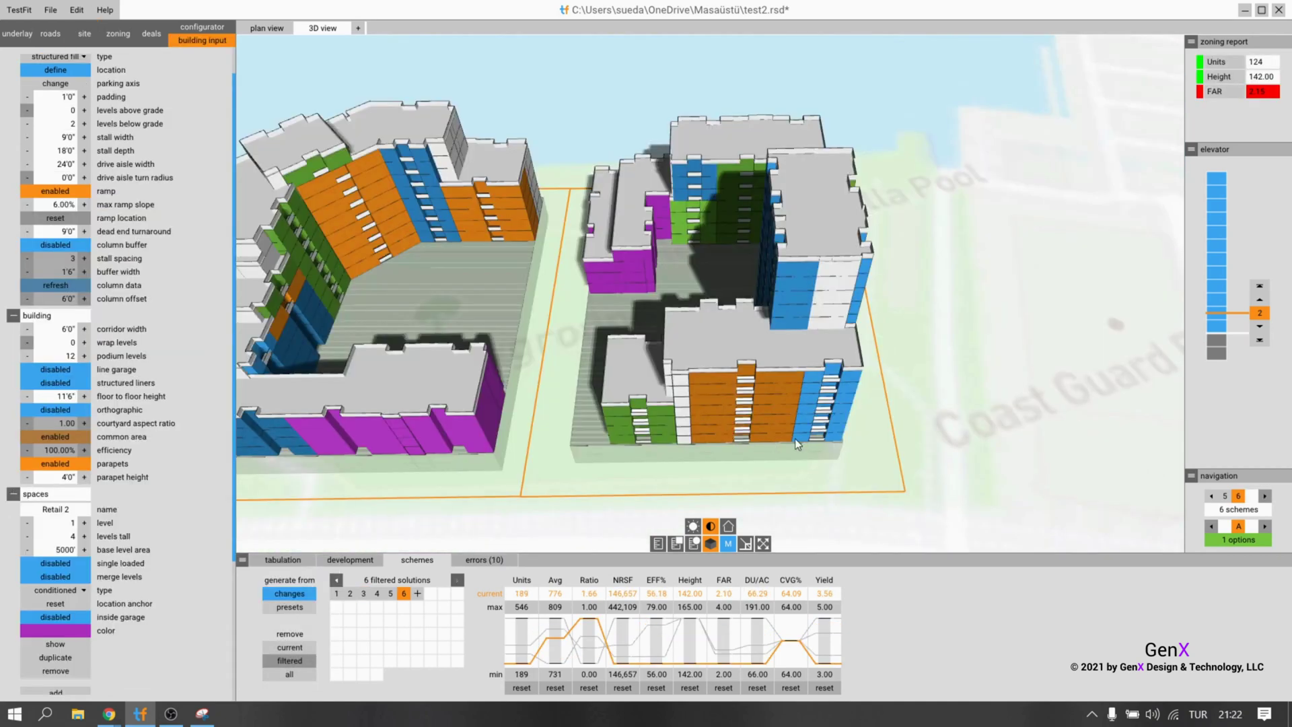
Compare the massing and metrics of the six saved schemes, ending on scheme 6.
right_drag(794, 438, 640, 595)
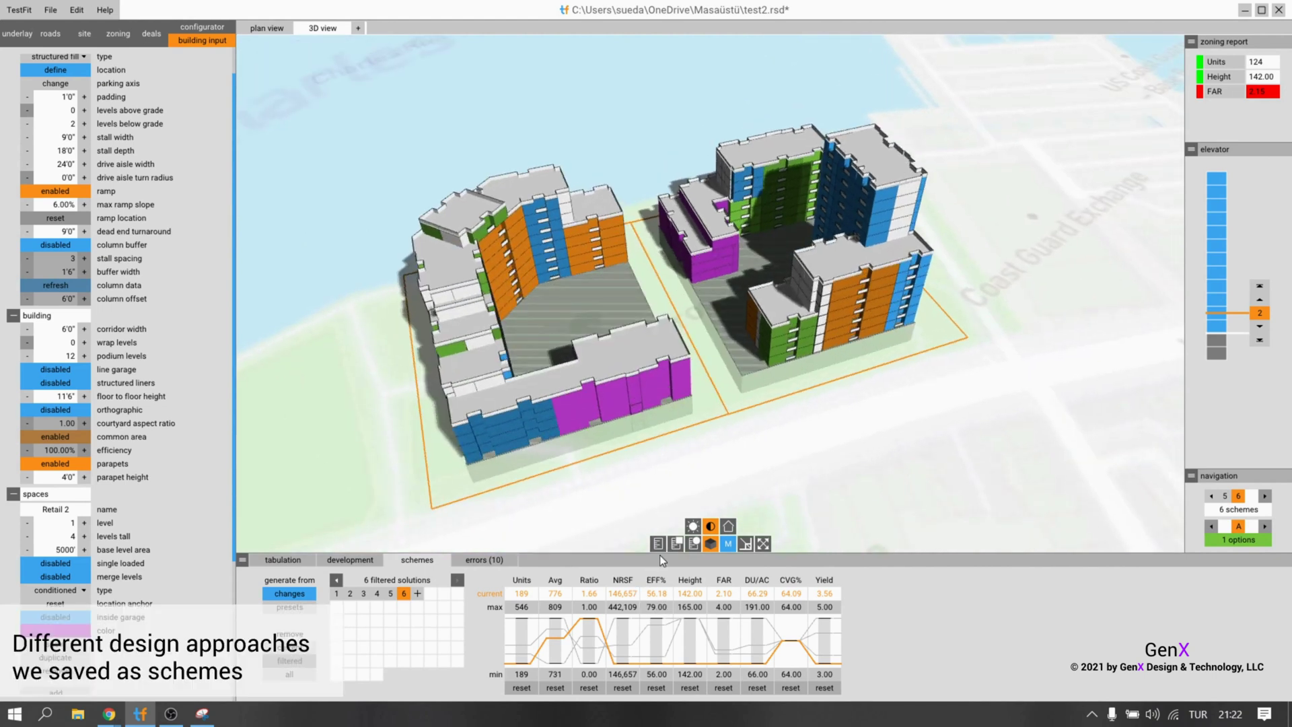
click(390, 594)
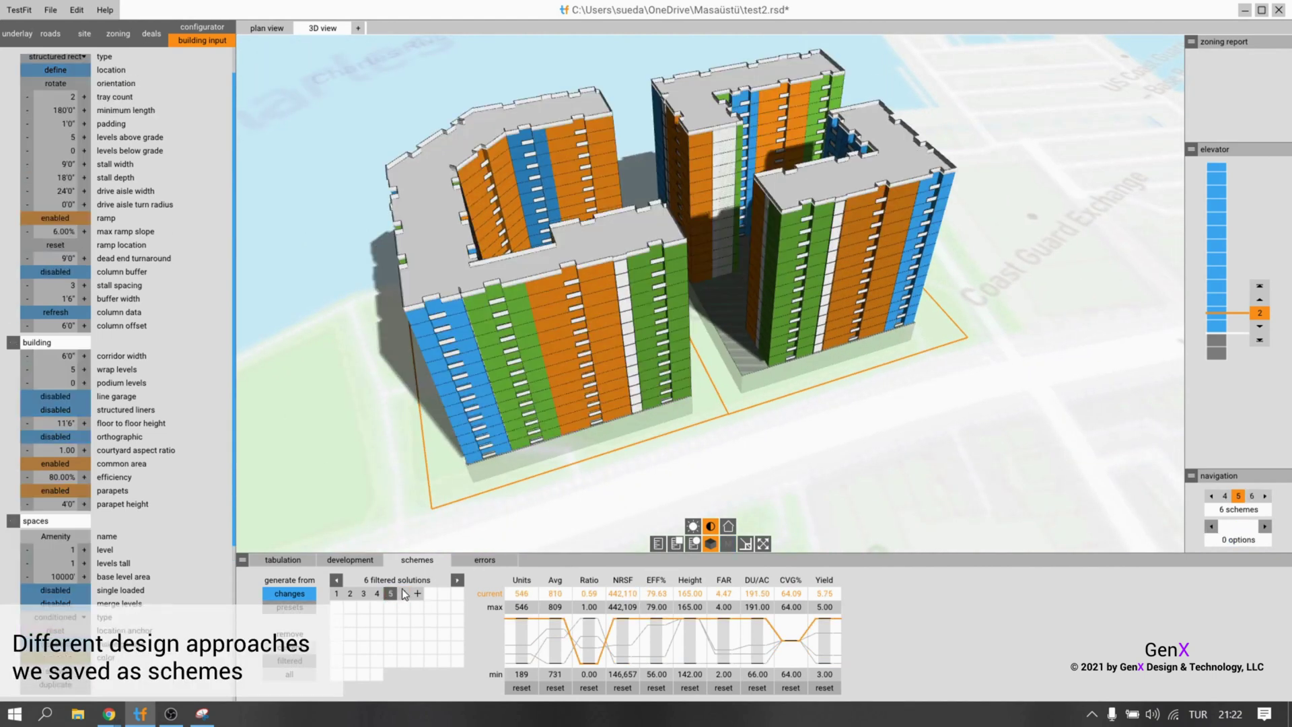
click(350, 594)
click(336, 595)
click(350, 594)
click(364, 594)
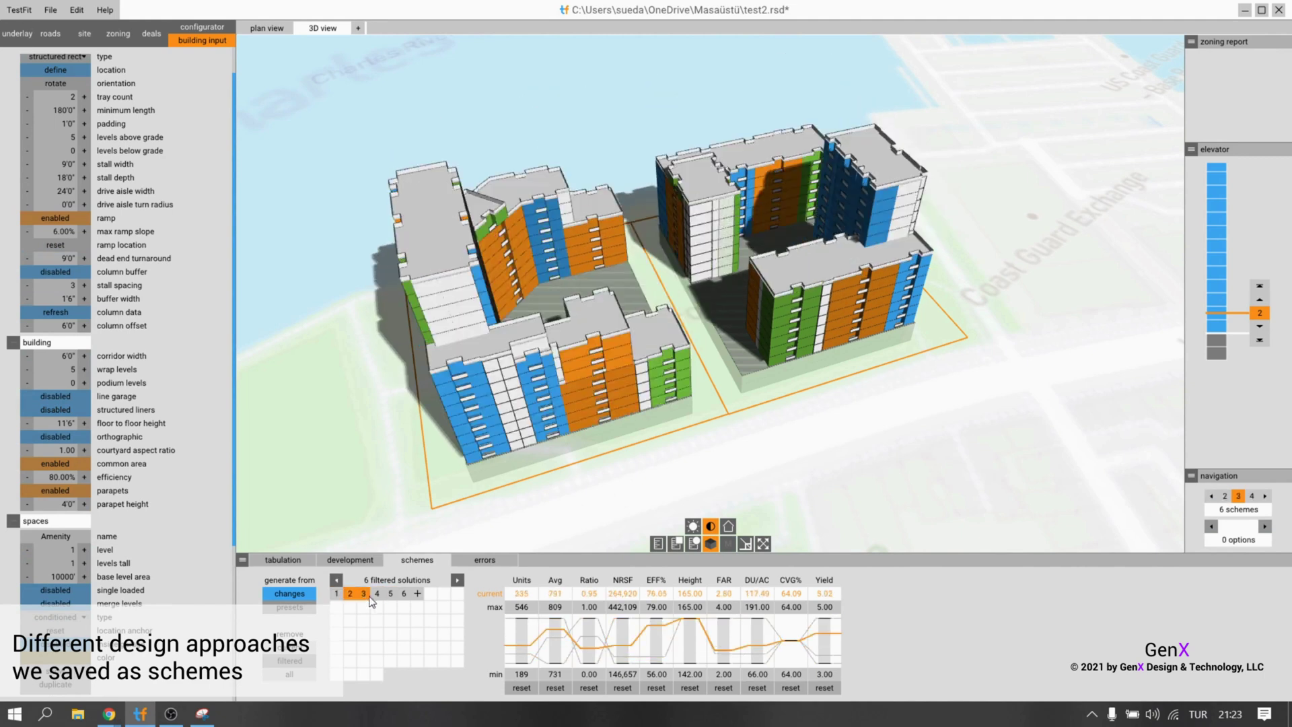
click(377, 595)
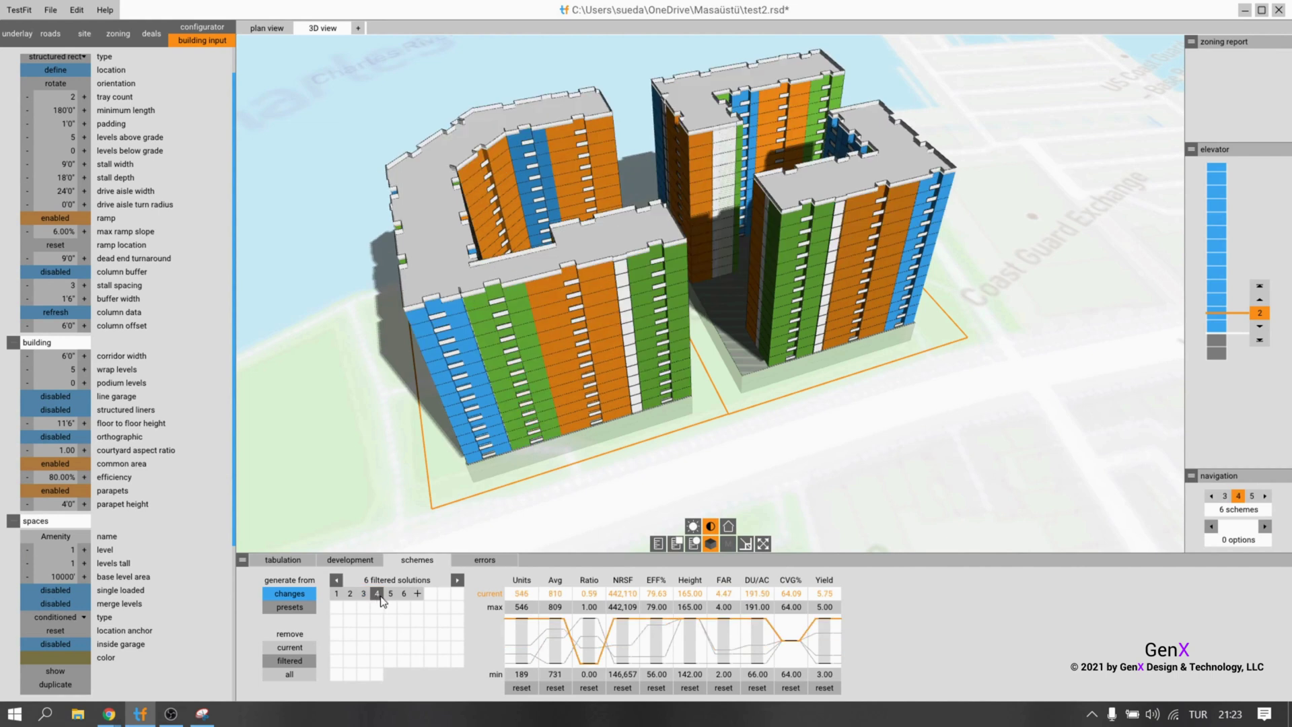
click(404, 594)
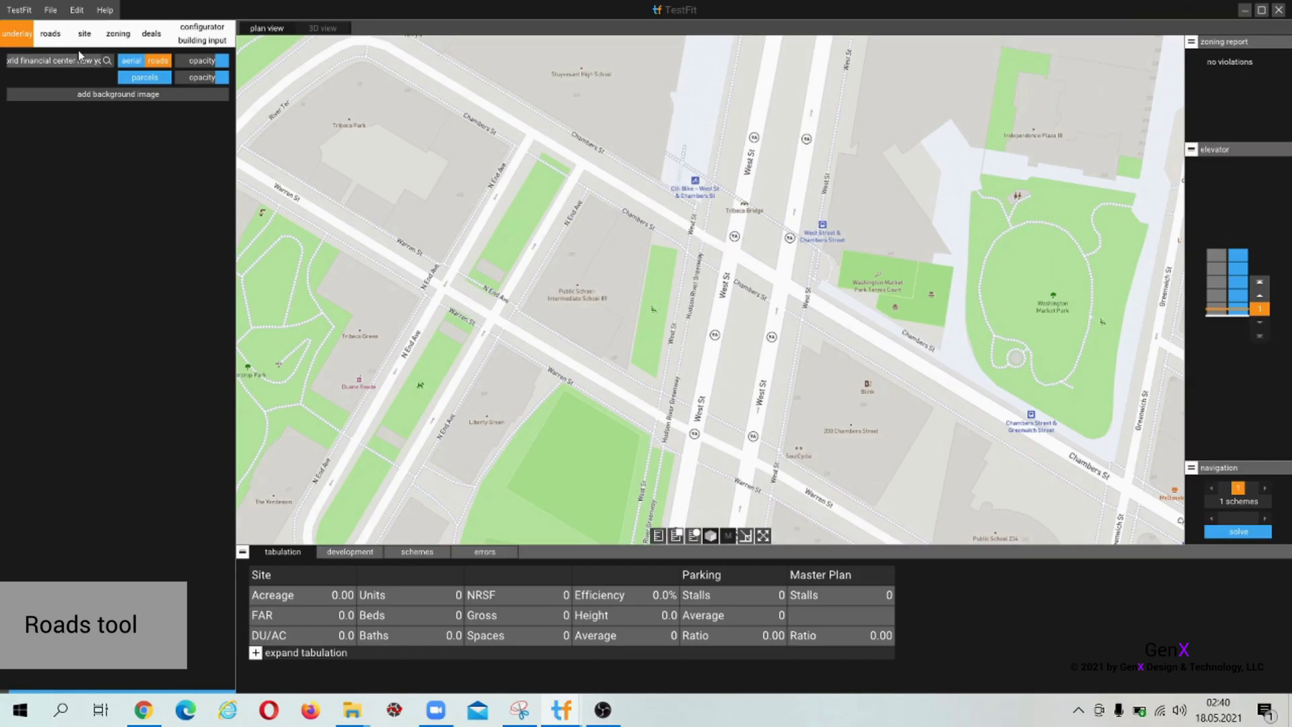
Set the sidewalk colour of the default road sections to red (df5353) in the road editor.
click(51, 34)
click(198, 61)
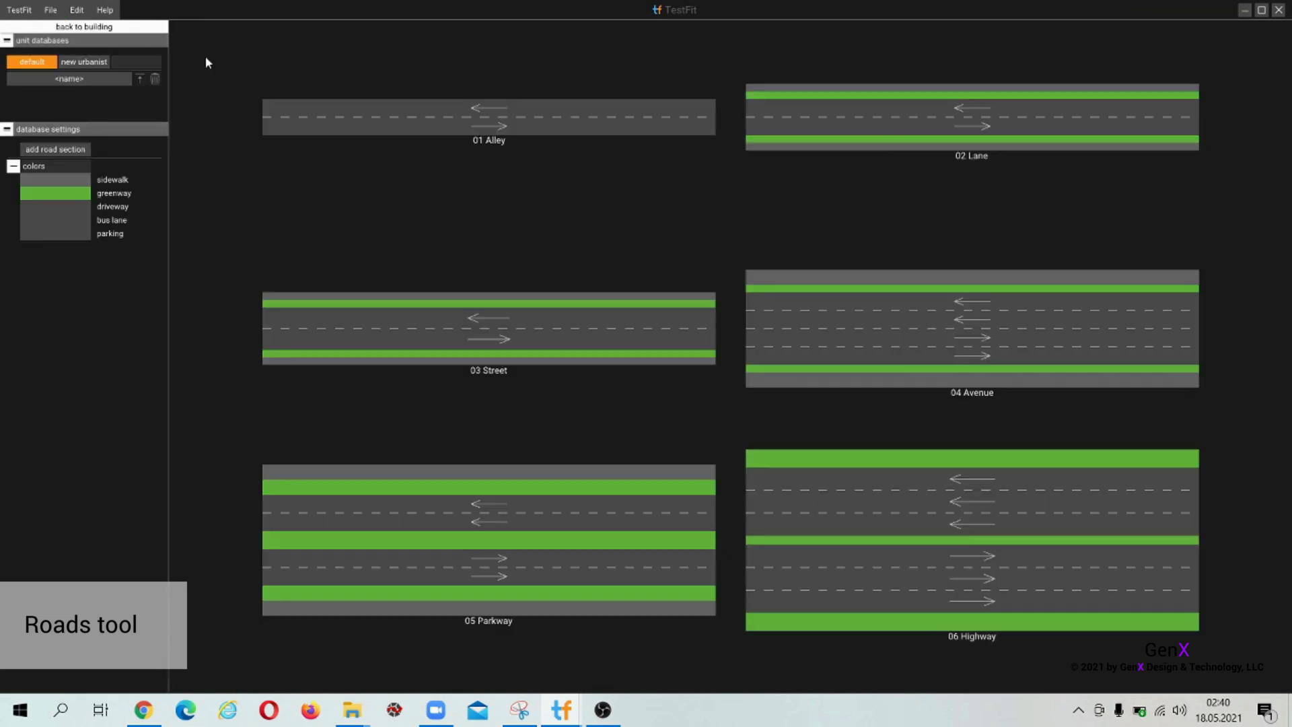
click(81, 185)
click(93, 206)
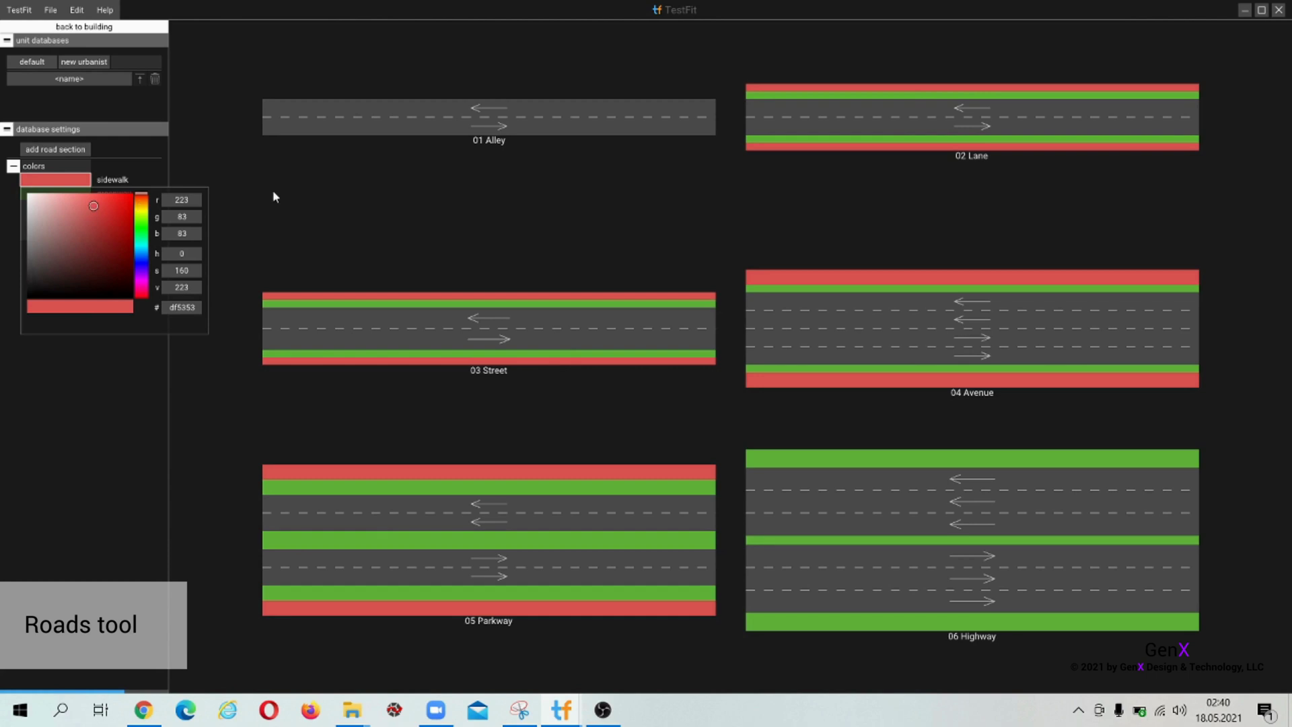
click(274, 196)
click(83, 204)
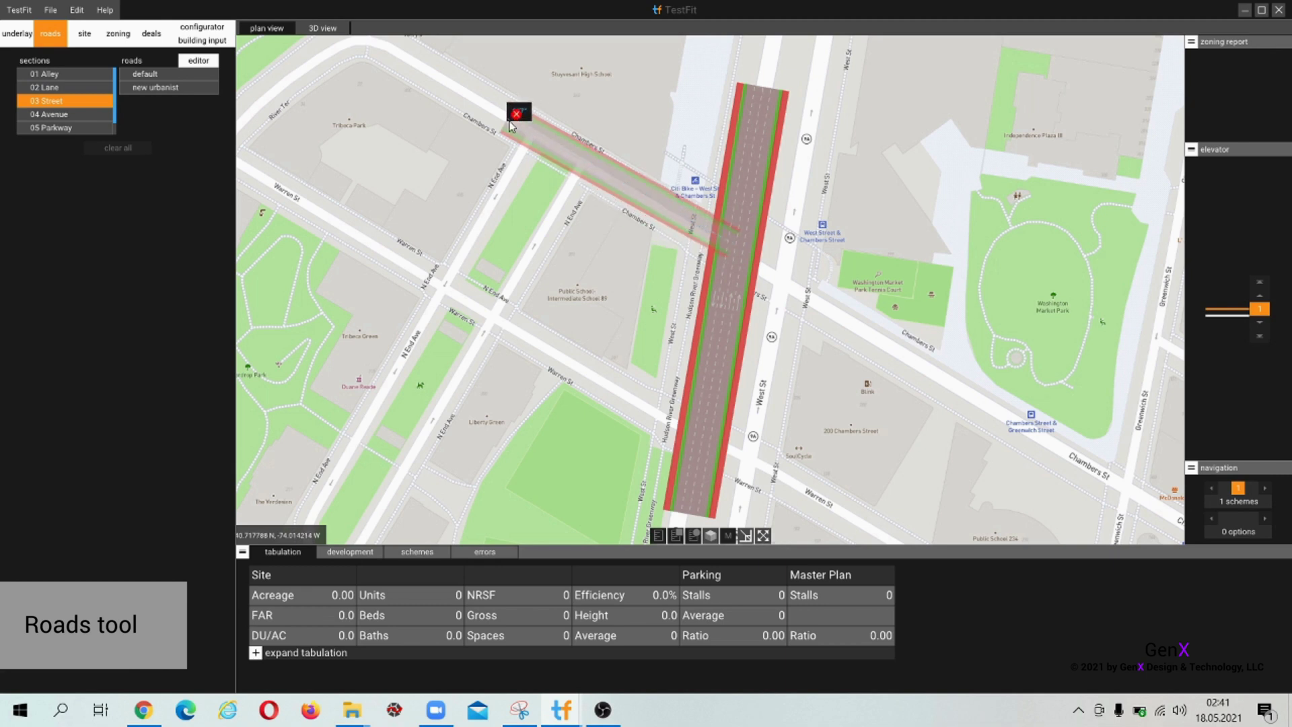
Draw 03 Street roads along Chambers St, N End Ave and Warren St, connecting them at their crossings.
click(510, 125)
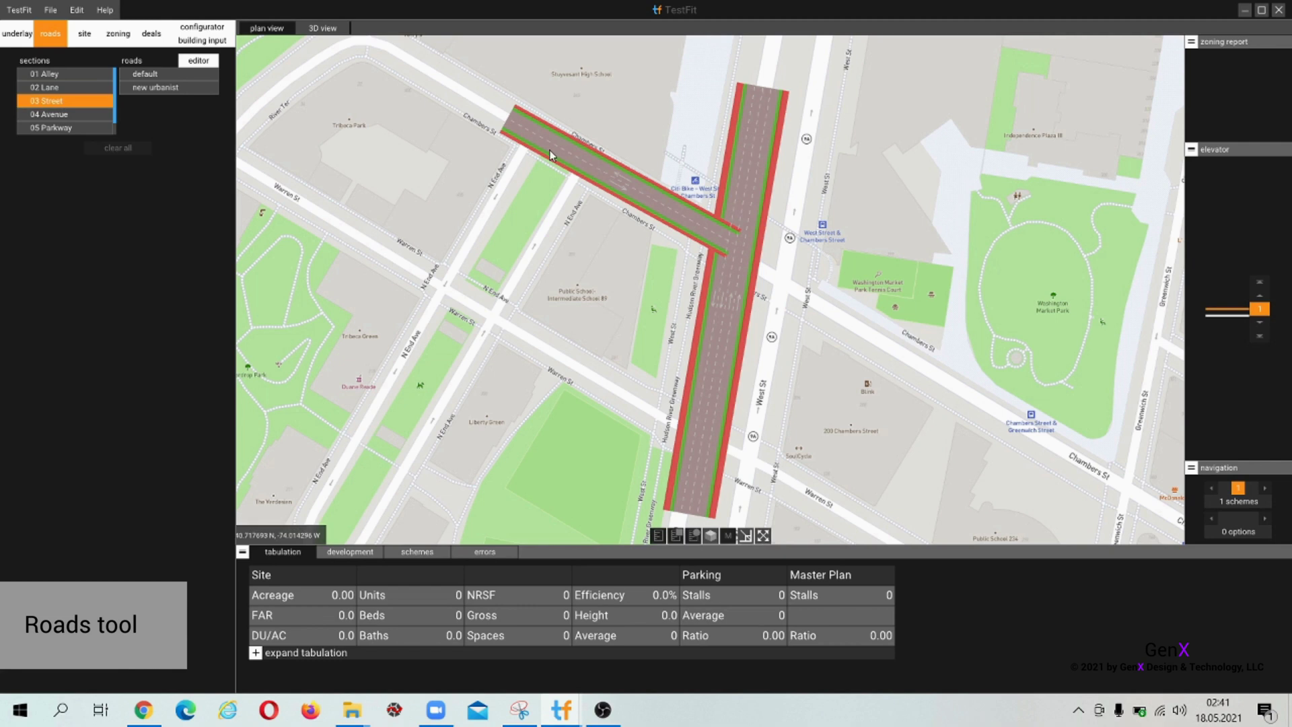
click(583, 164)
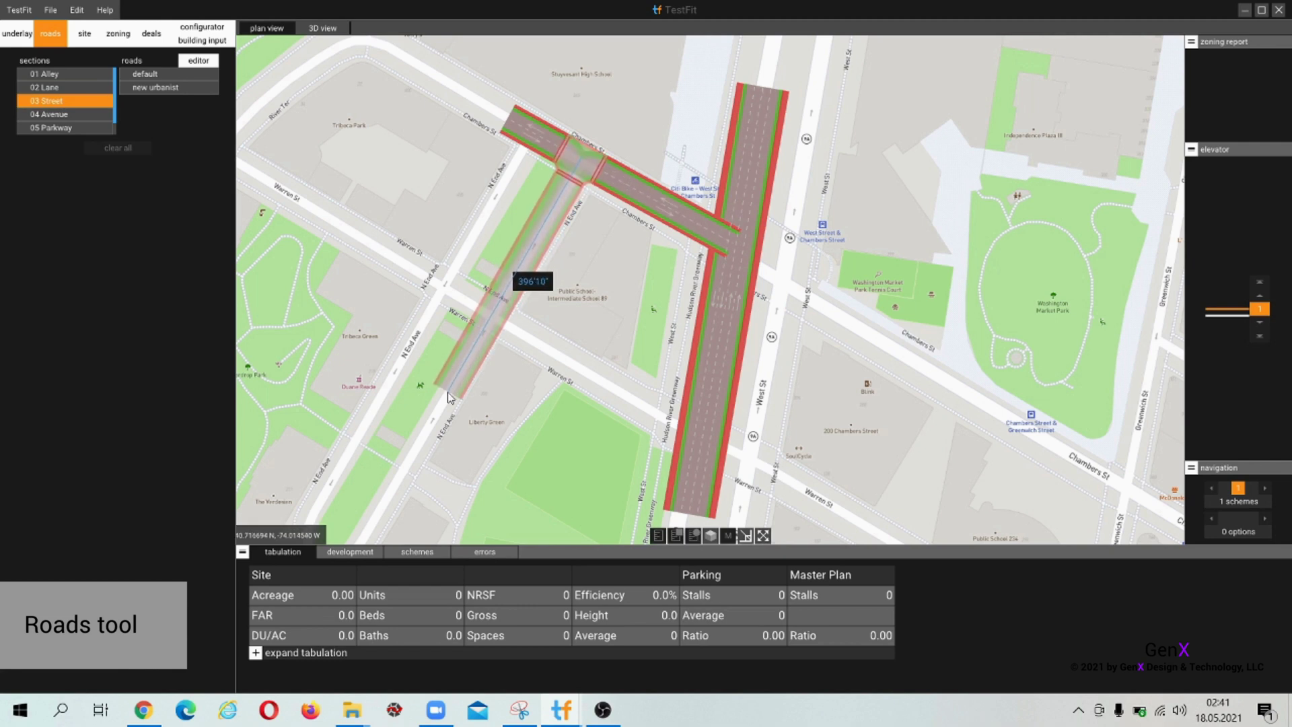
click(448, 395)
click(47, 100)
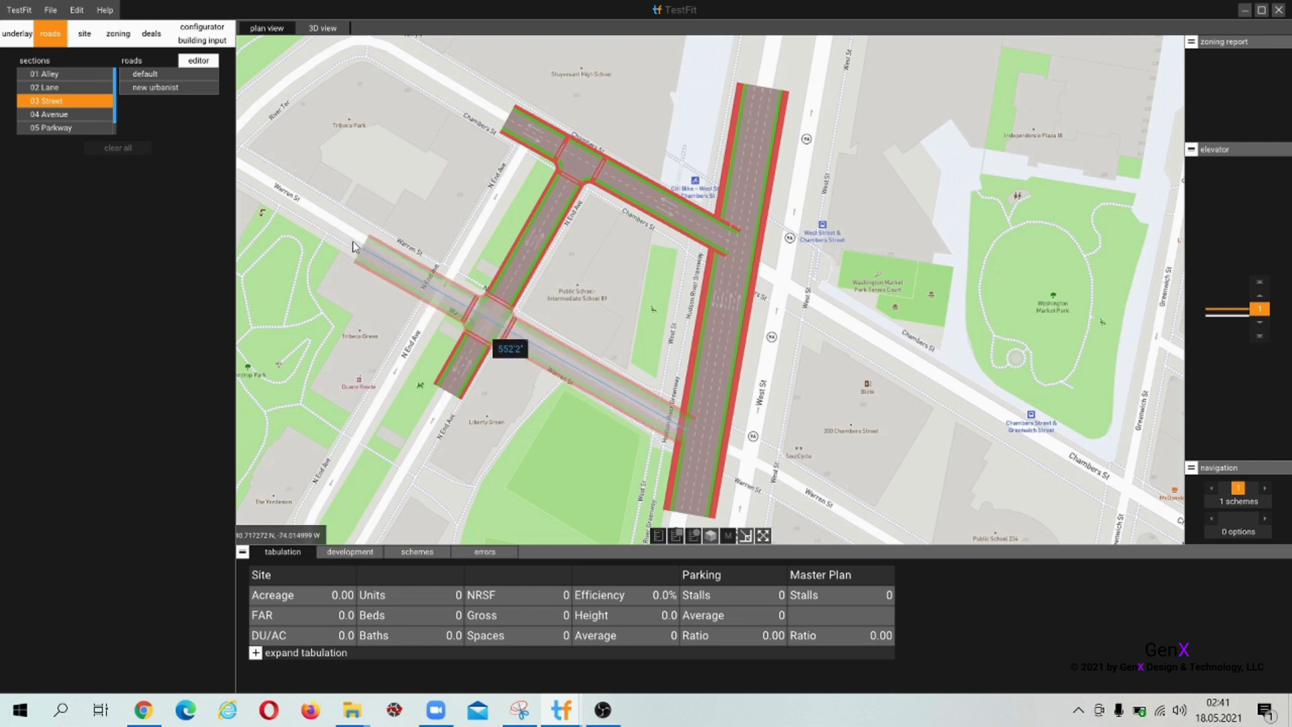
click(313, 237)
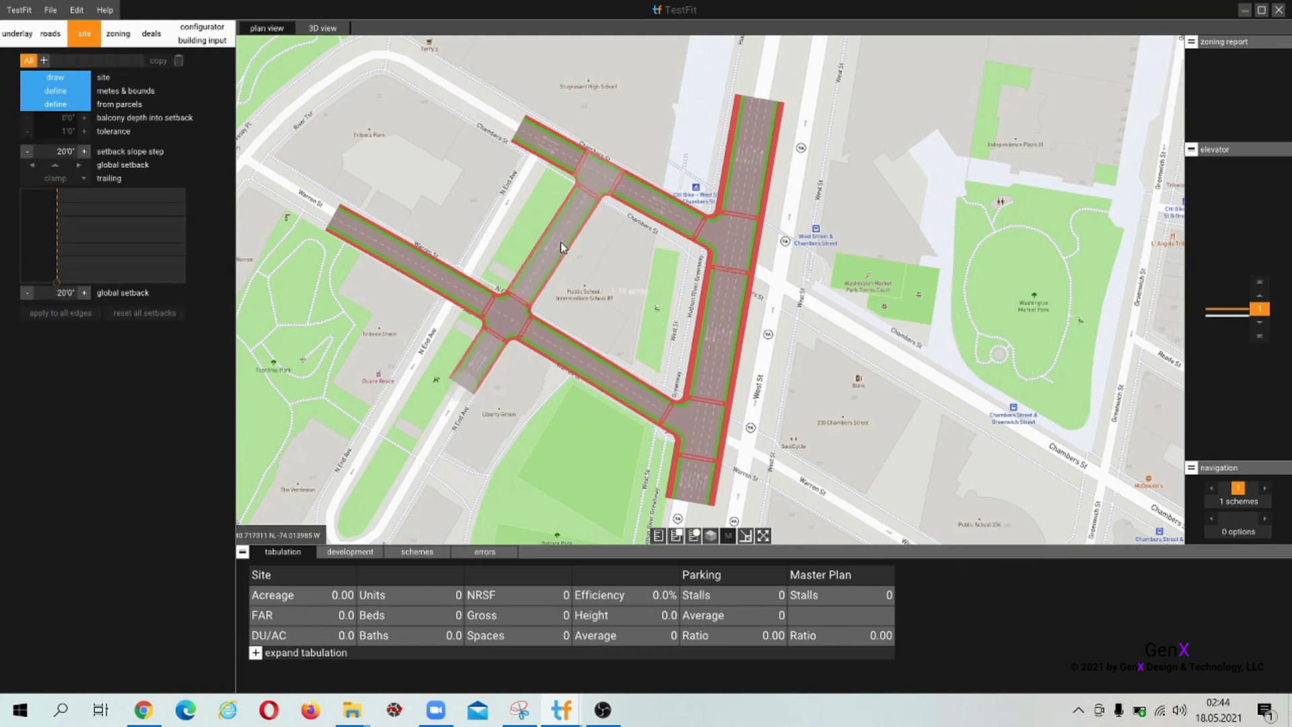
Bend the N End Ave road between Chambers St and Warren St into a curve toward the school block.
drag(560, 241, 629, 290)
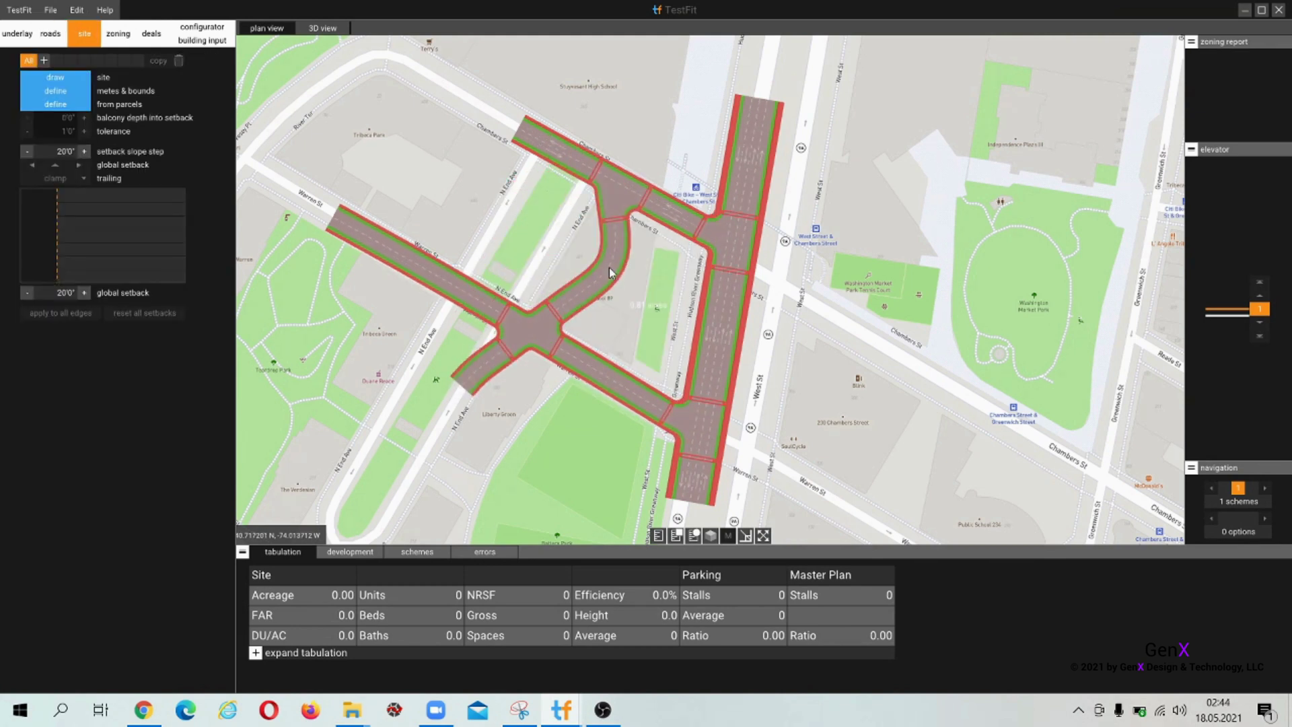
right_click(609, 265)
click(639, 307)
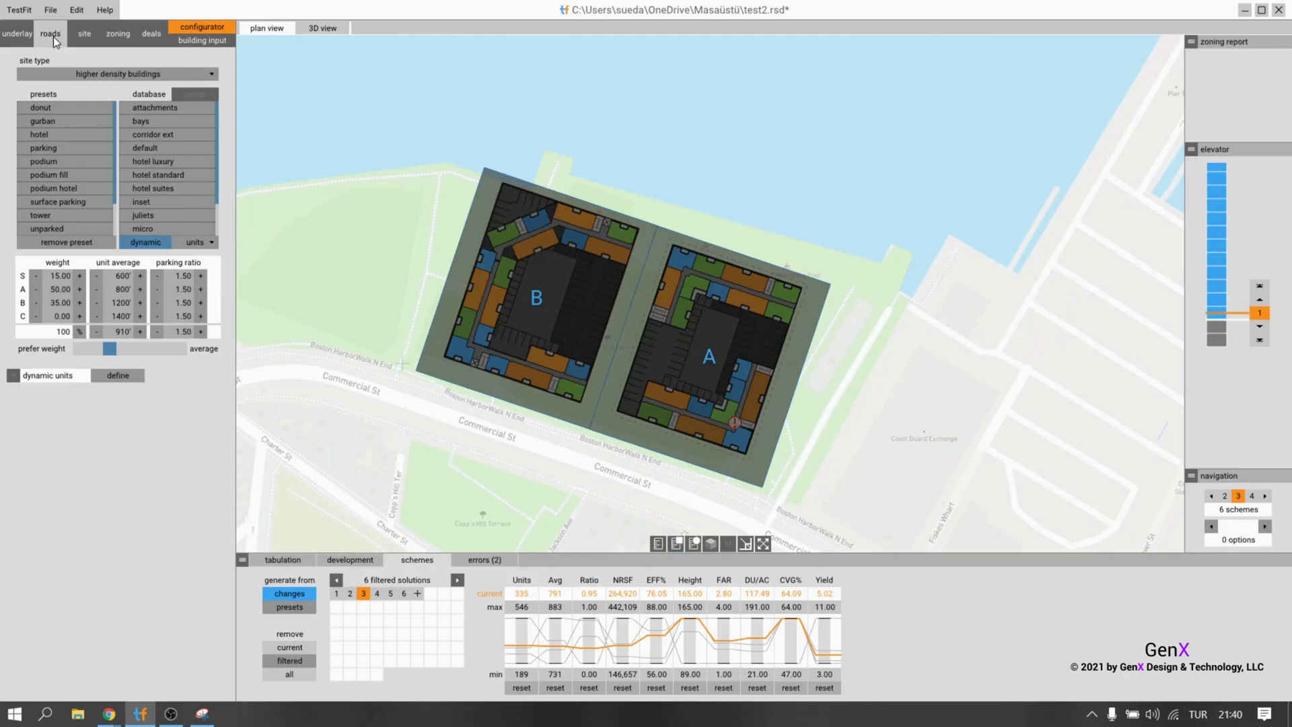
Draw a 02 Lane road along the Commercial St side of sites A and B using the default road set.
click(52, 35)
click(66, 100)
click(66, 89)
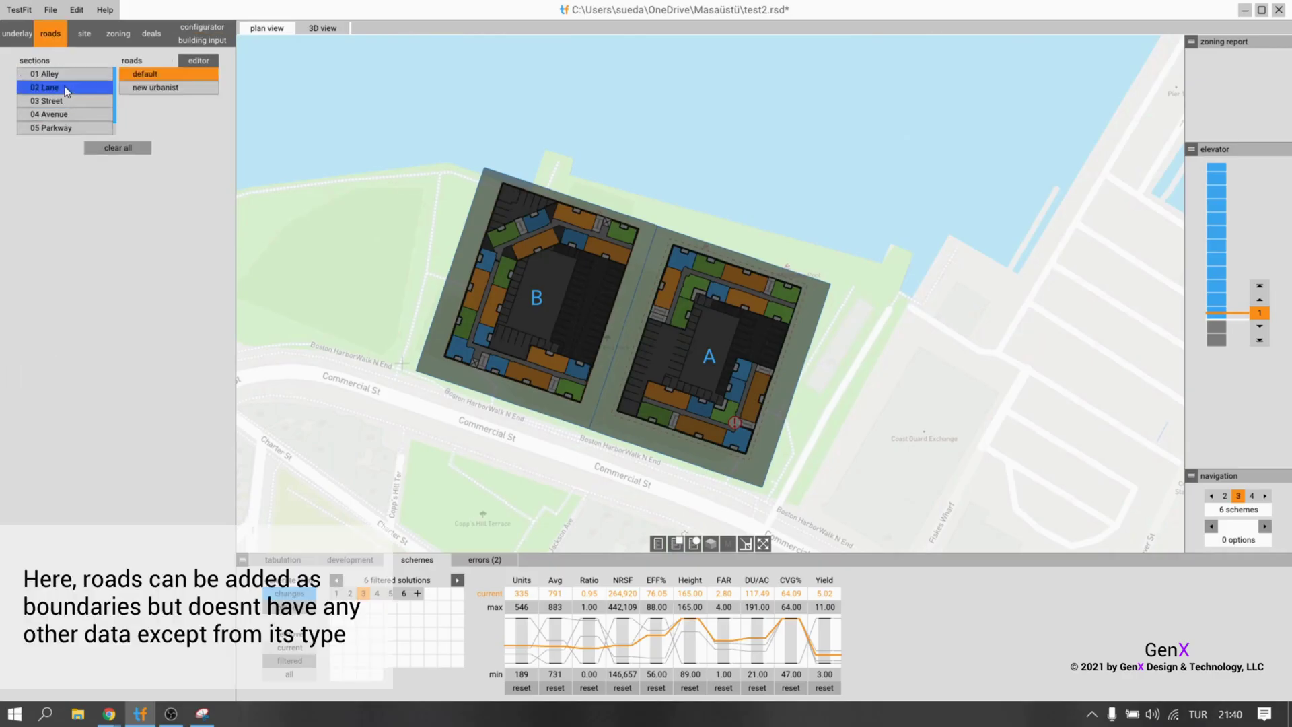
scroll(791, 535, down, 3)
scroll(794, 417, up, 2)
click(797, 414)
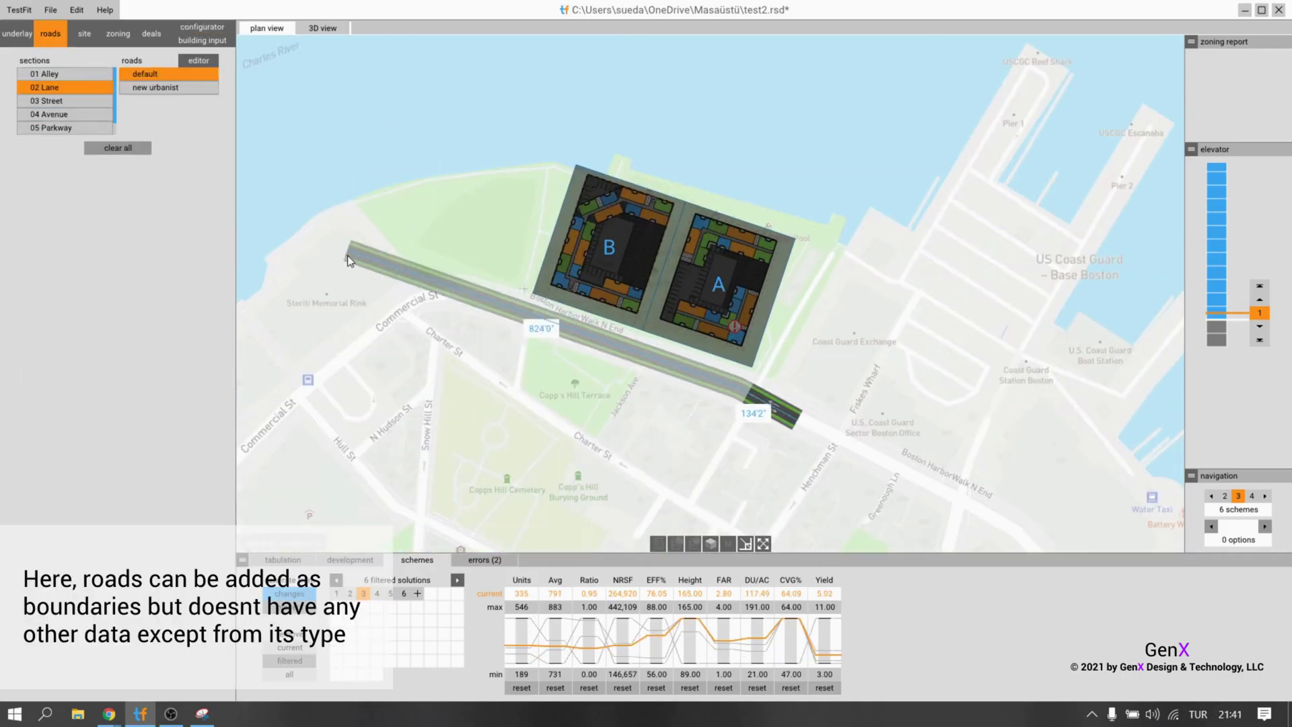
double_click(289, 412)
scroll(553, 300, up, 2)
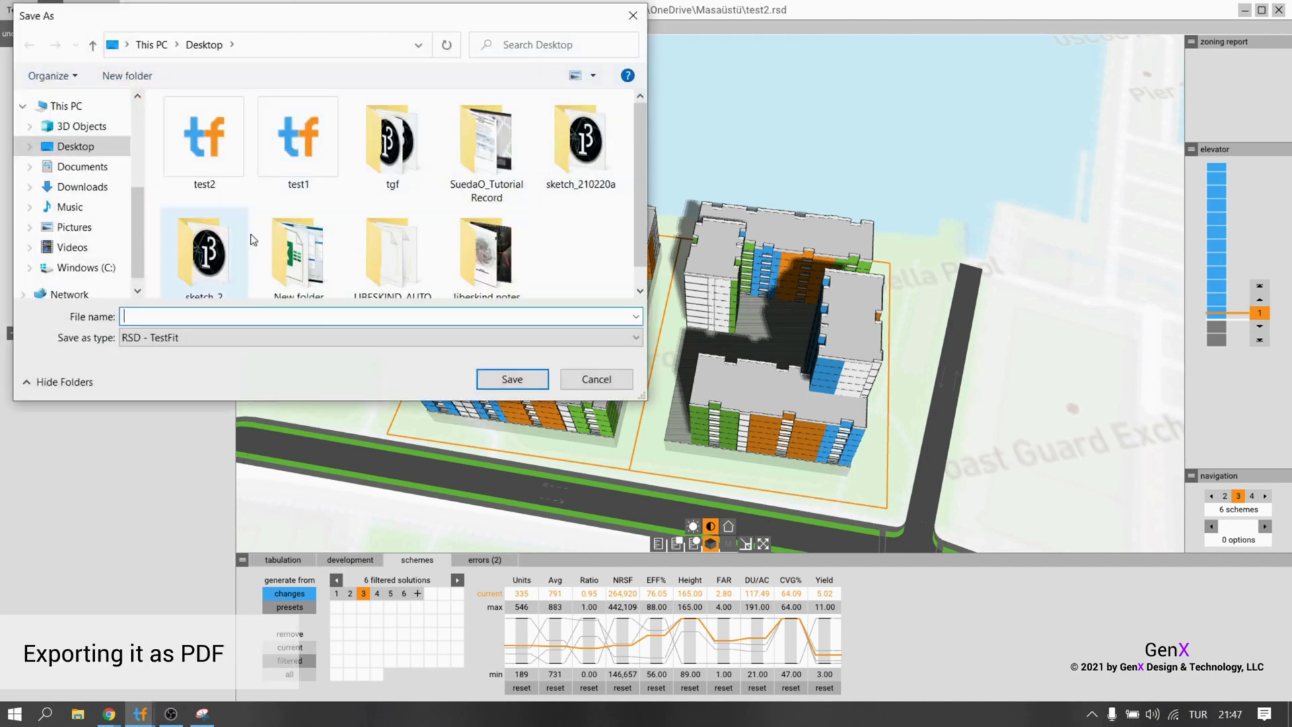
Export the project to the desktop as a PDF named testfit demo_2.
click(376, 337)
click(330, 361)
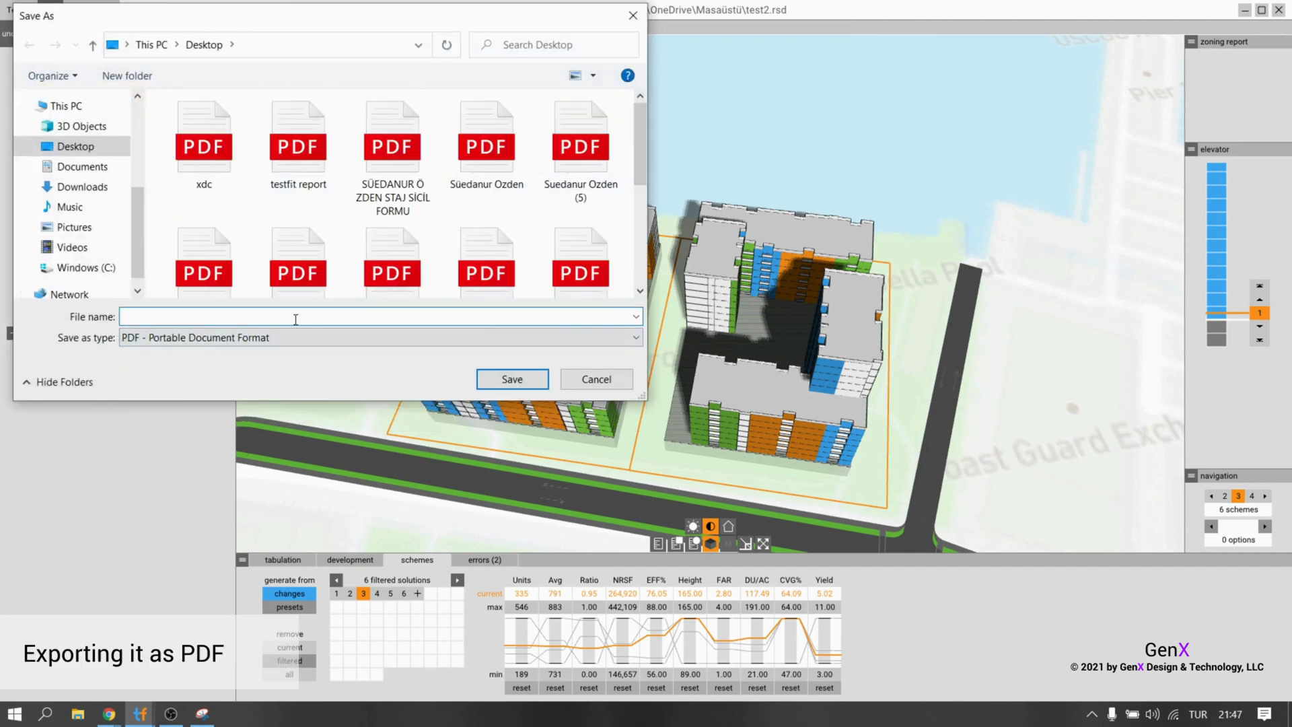
click(513, 379)
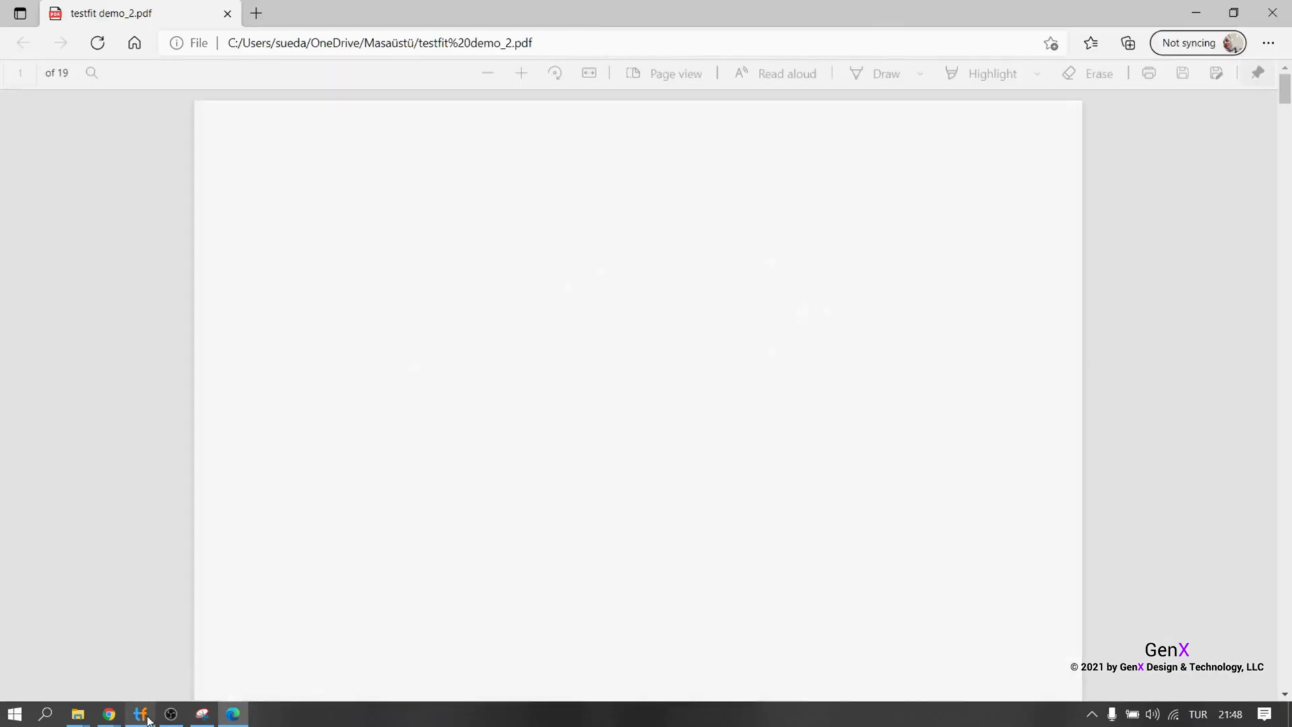
Review the level-by-level floor plans in the exported PDF, from the parking levels up to Level 12.
ctrl+scroll(728, 283, down, 3)
ctrl+scroll(680, 498, up, 2)
scroll(681, 499, down, 20)
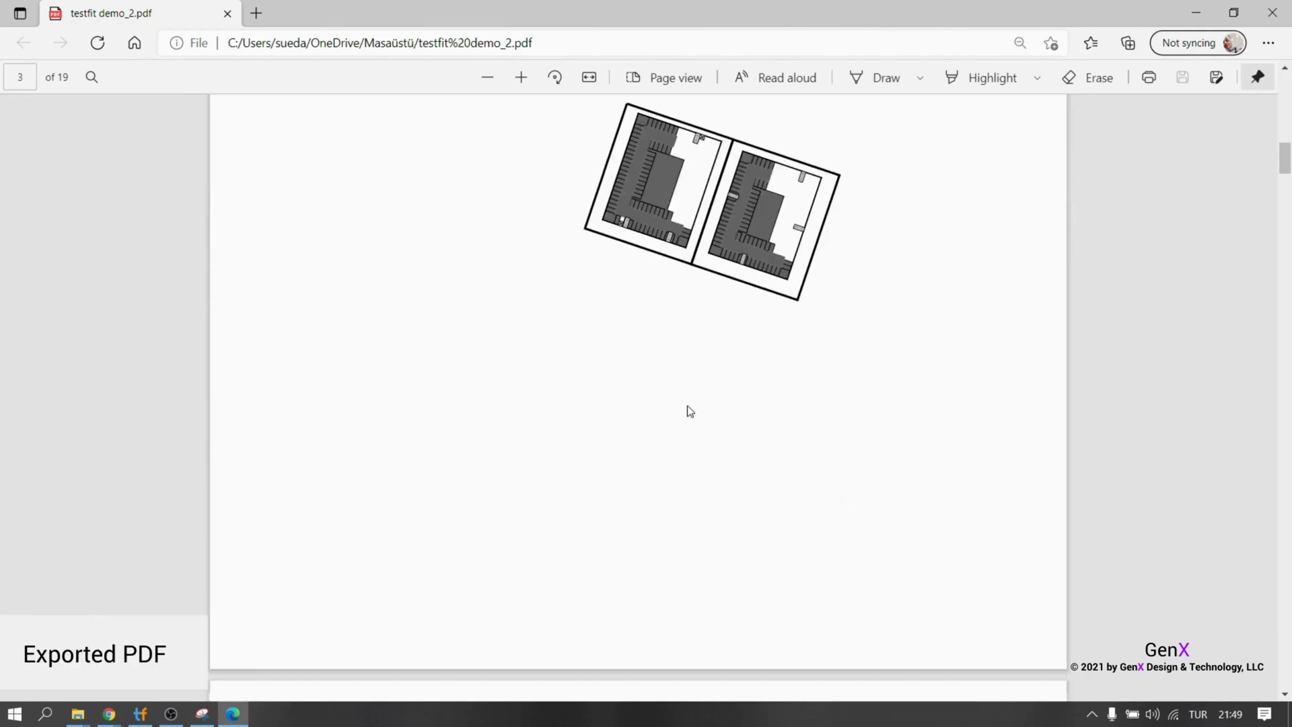
scroll(690, 411, down, 16)
ctrl+scroll(690, 411, up, 4)
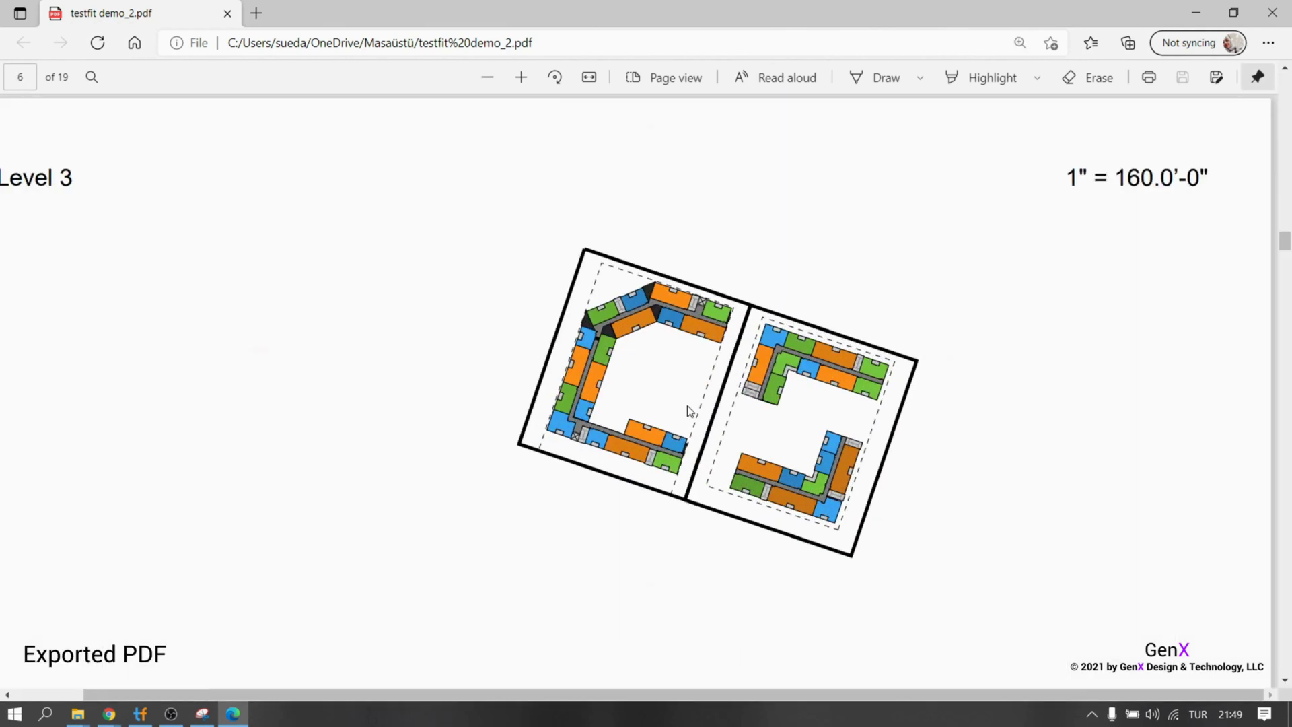
ctrl+scroll(690, 411, down, 4)
scroll(690, 411, down, 20)
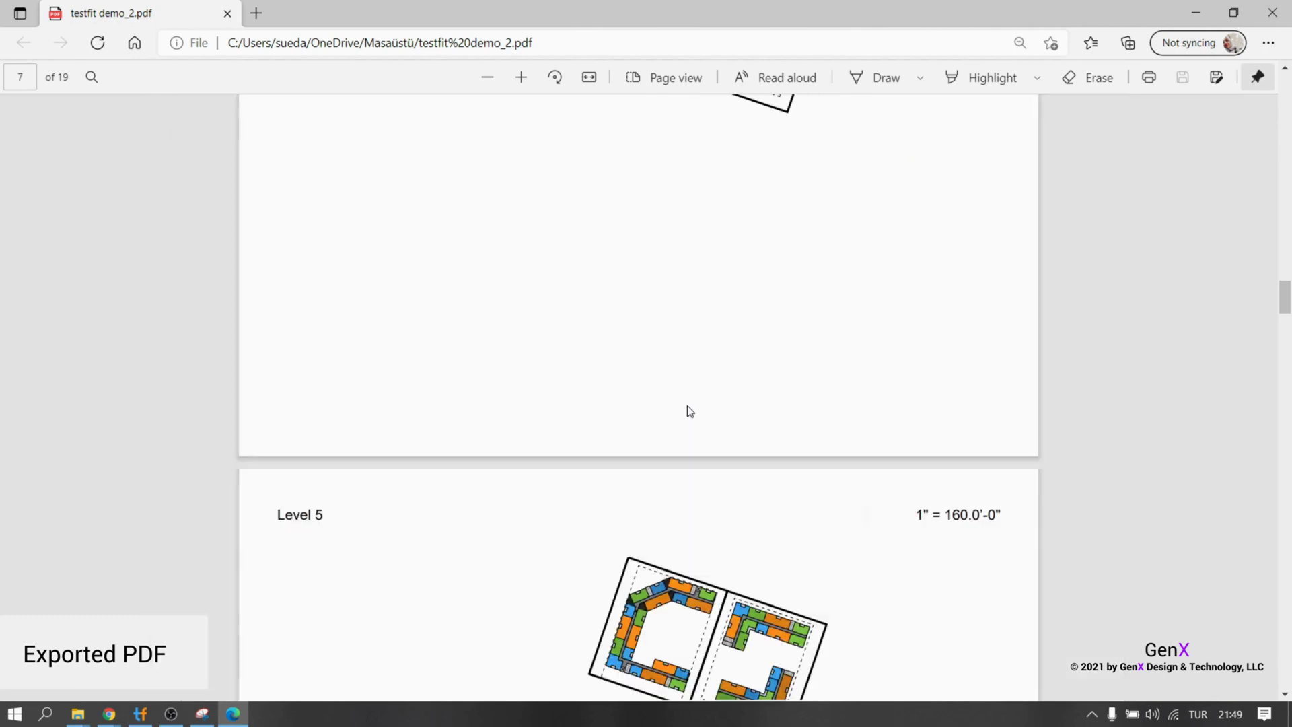
scroll(690, 411, down, 20)
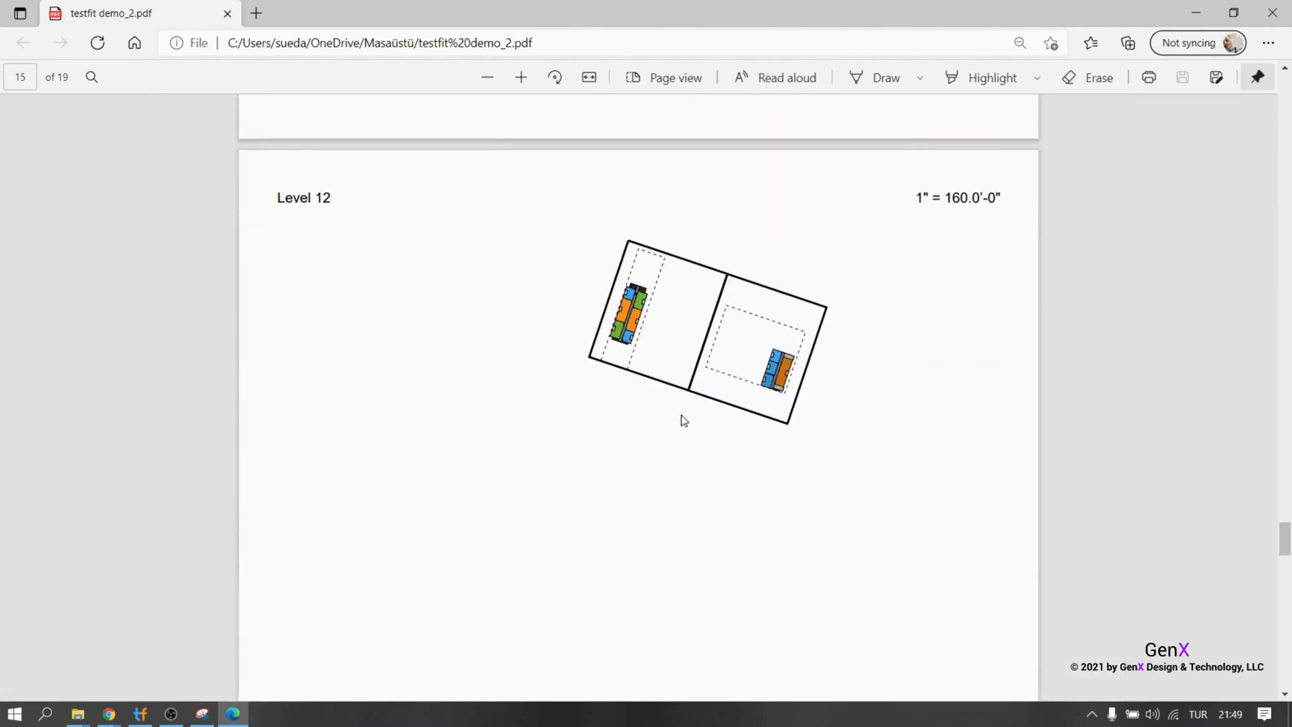
Examine the net rentable unit table and the area and facade table at the end of the PDF.
scroll(684, 420, down, 6)
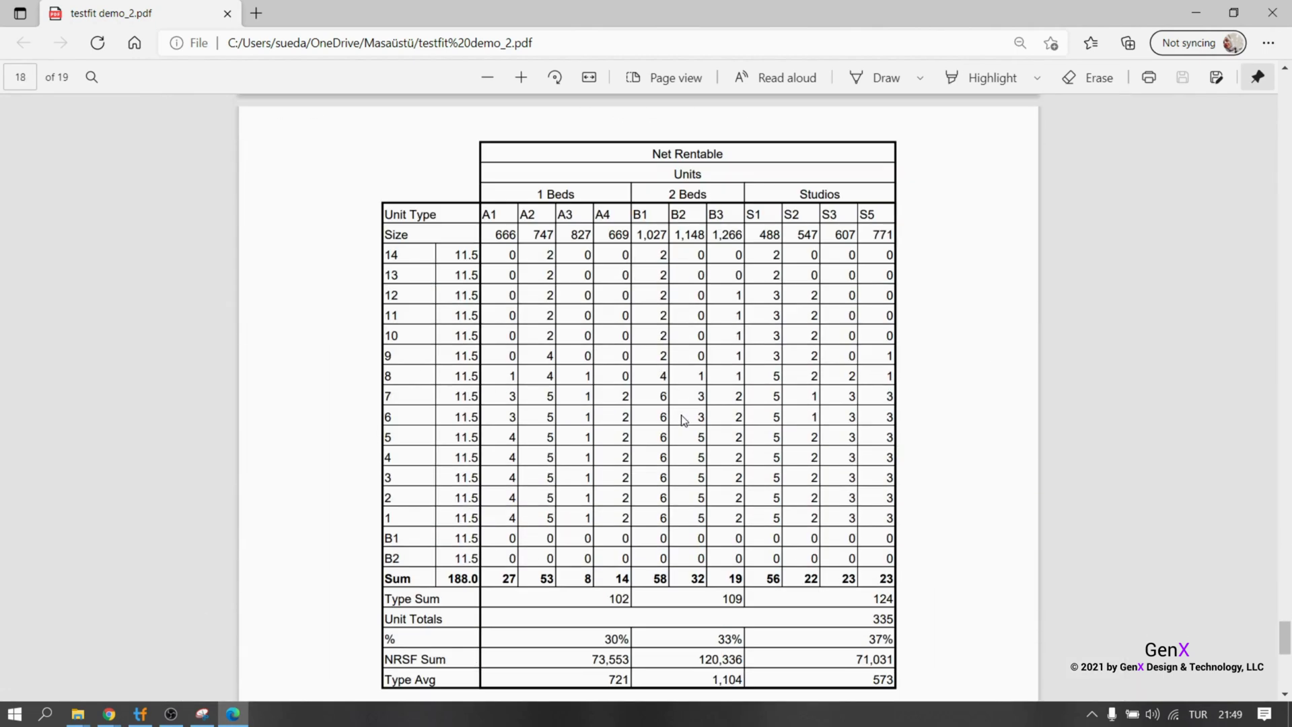
scroll(682, 419, down, 10)
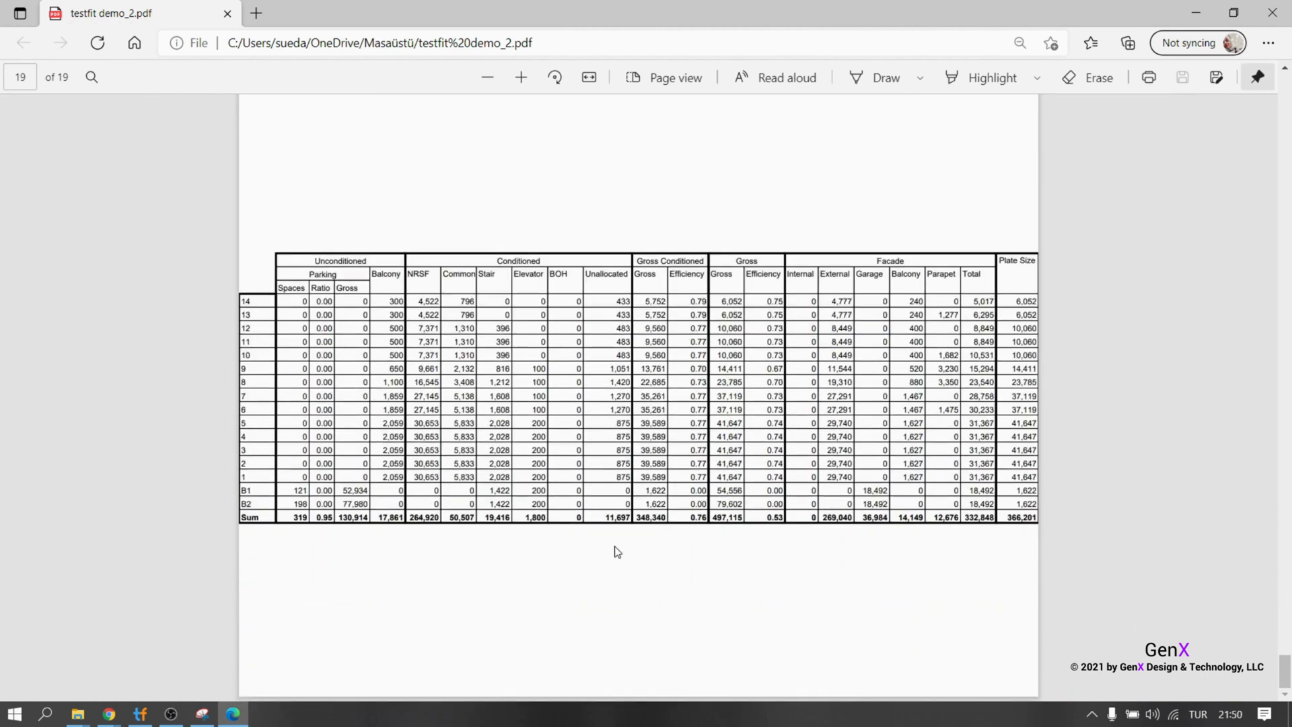
ctrl+scroll(618, 544, up, 3)
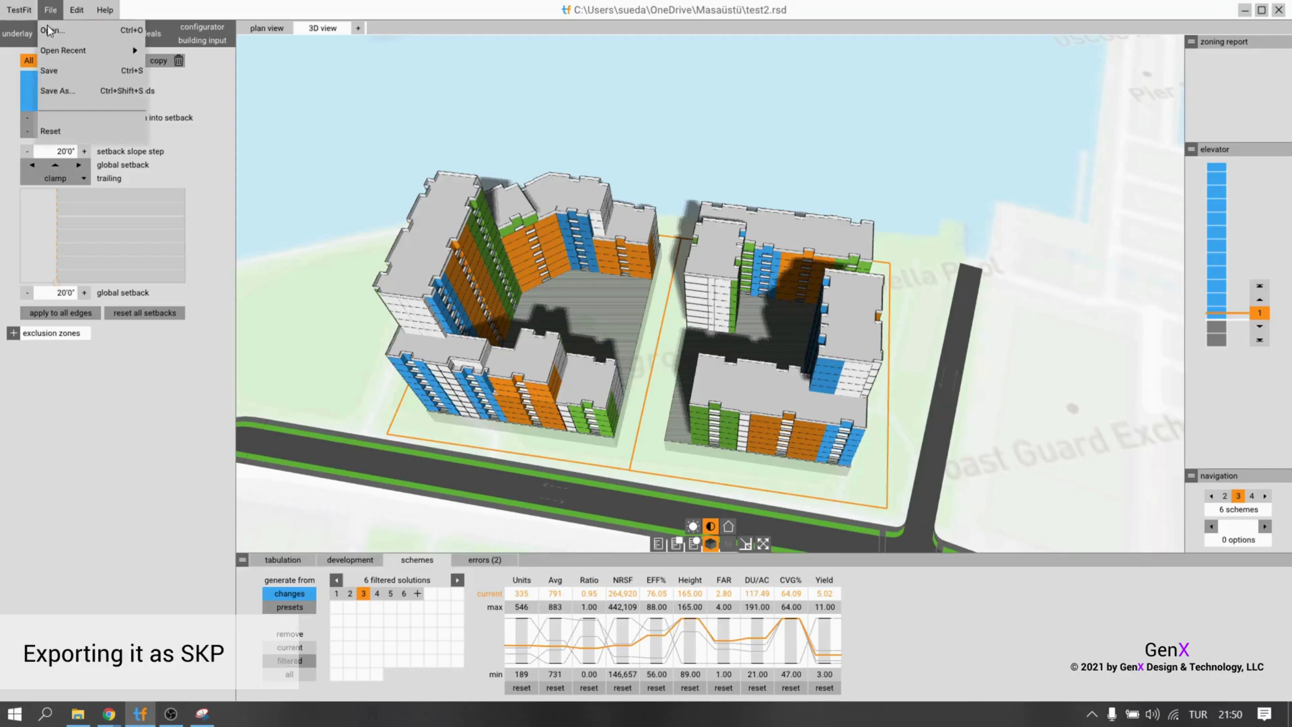
Export the project to the desktop as a SketchUp model (SKP) named testfit demo 2.
click(71, 93)
click(377, 337)
click(155, 384)
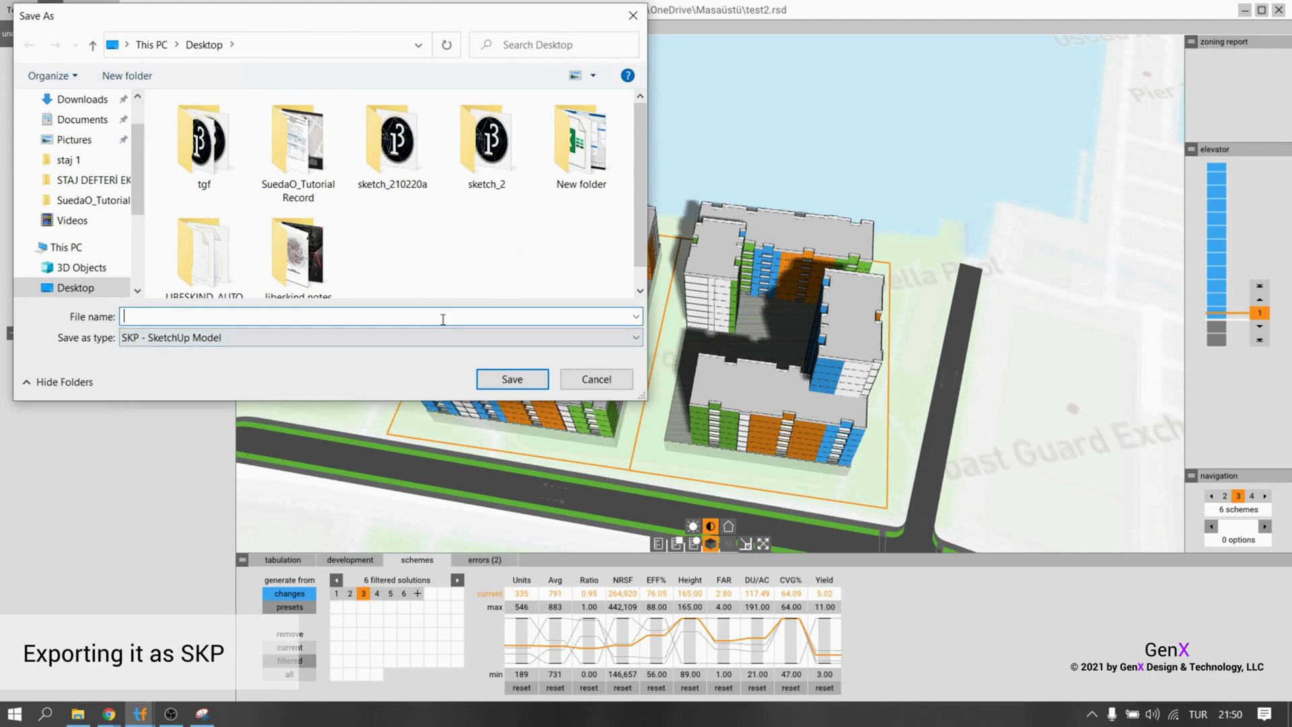
click(512, 378)
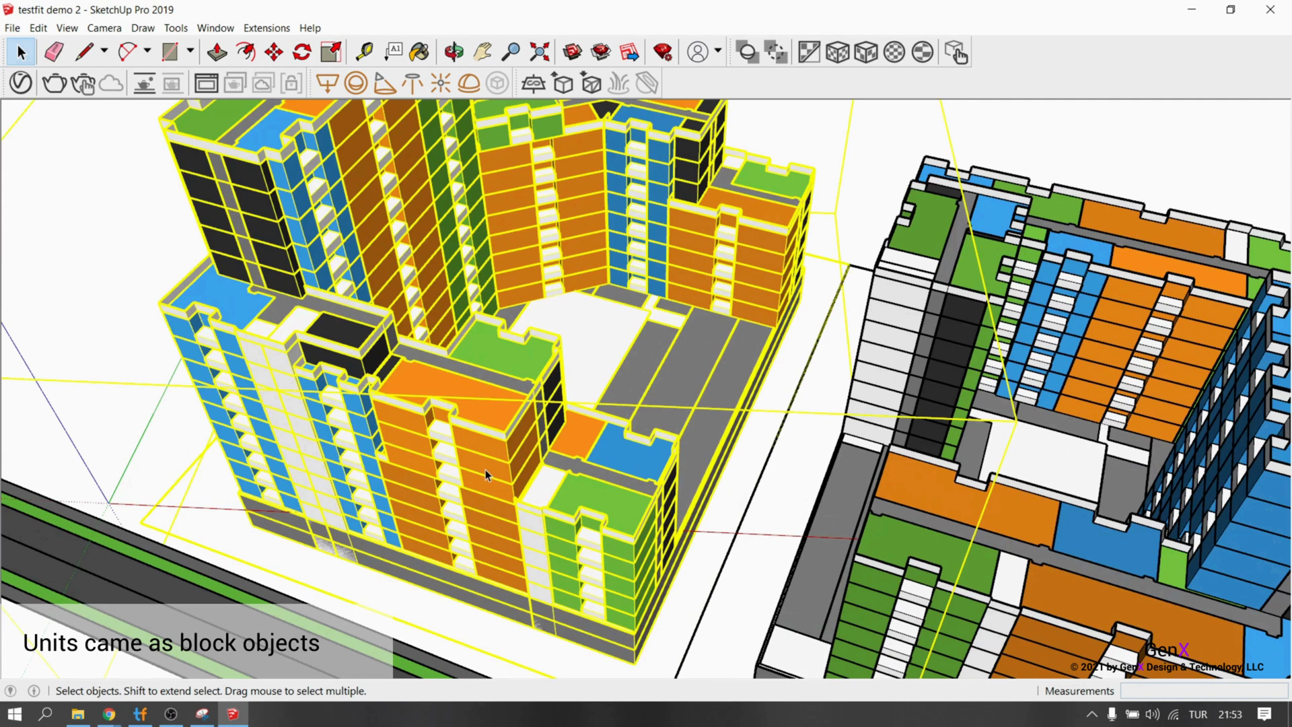
In SketchUp, try to move one orange unit block out of its column on the road-facing facade.
click(403, 458)
key(m)
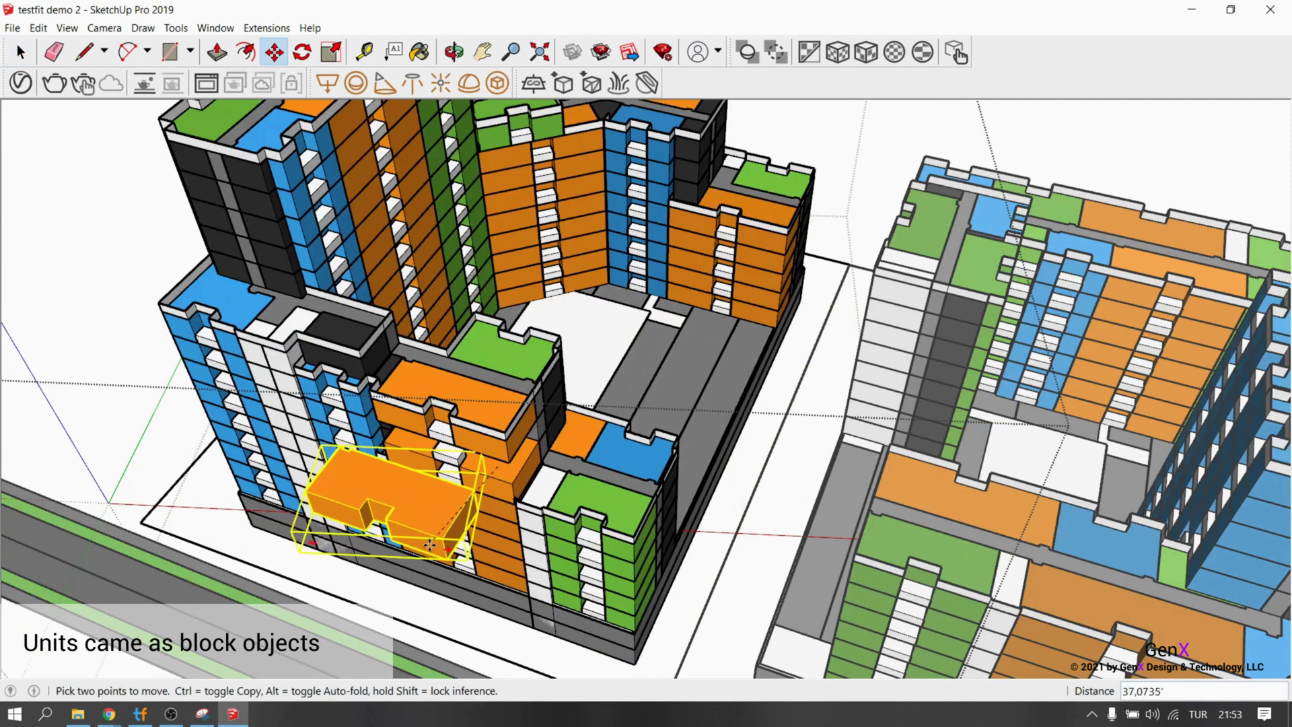
scroll(472, 532, up, 5)
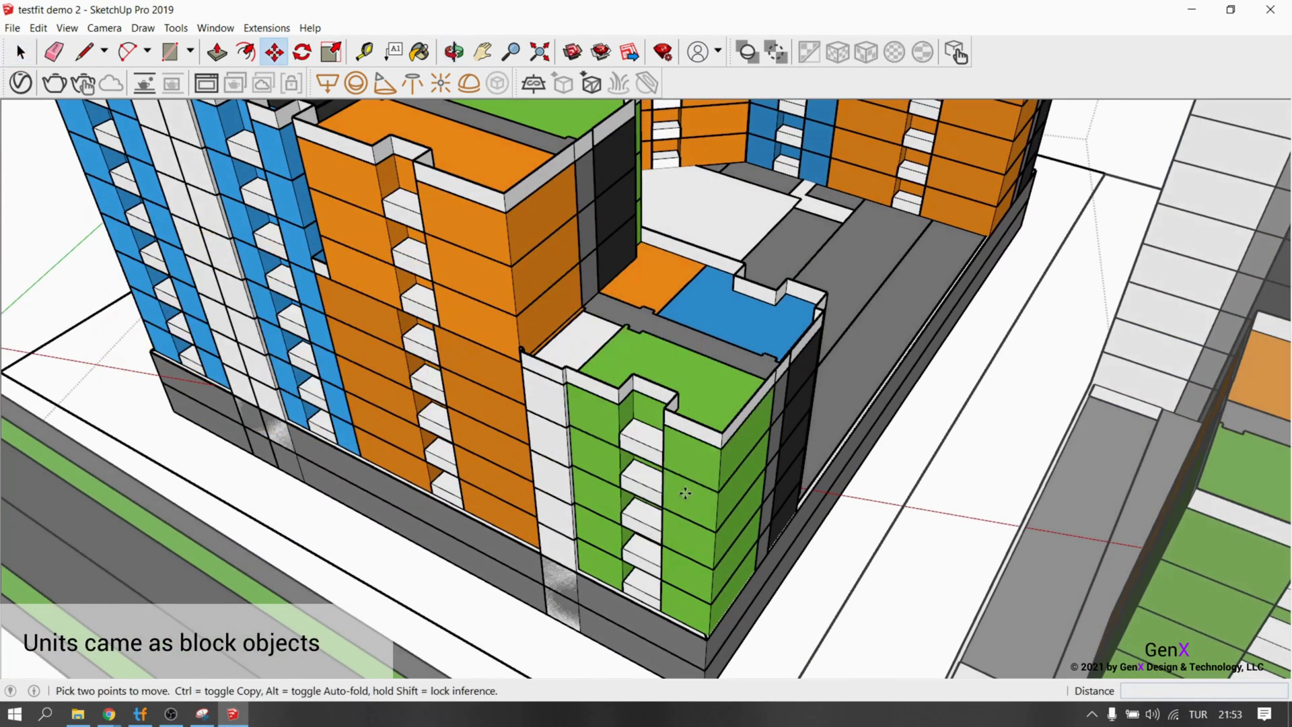
Examine the columns of unit blocks on the facades from different sides of the building.
key(space)
key(p)
middle_drag(655, 496, 587, 502)
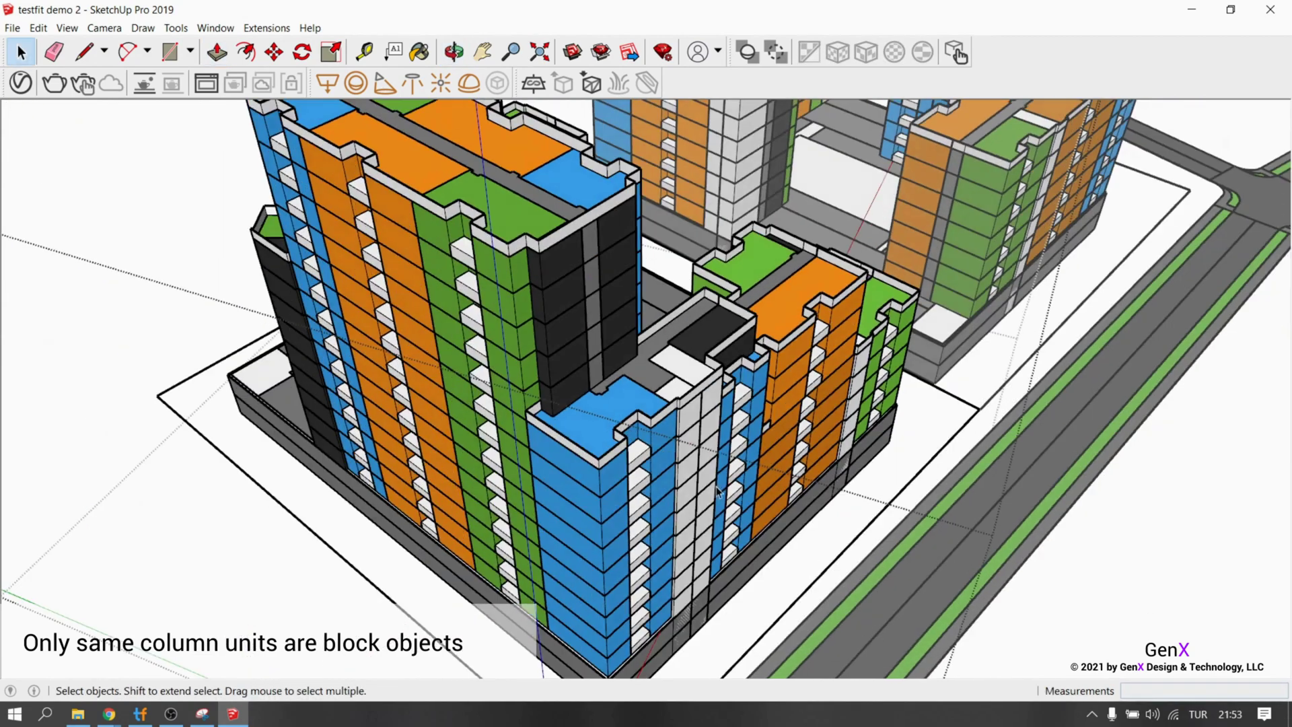
middle_drag(579, 498, 547, 557)
key(p)
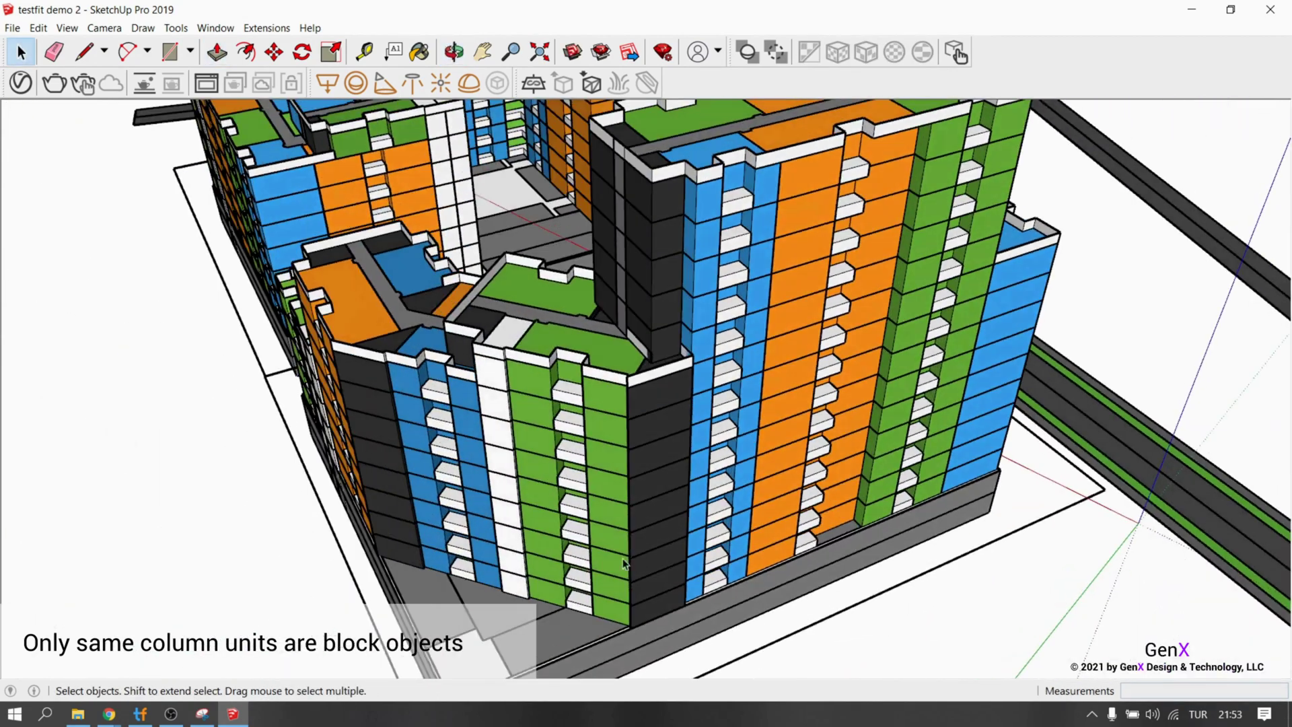
click(536, 542)
middle_drag(536, 543, 498, 538)
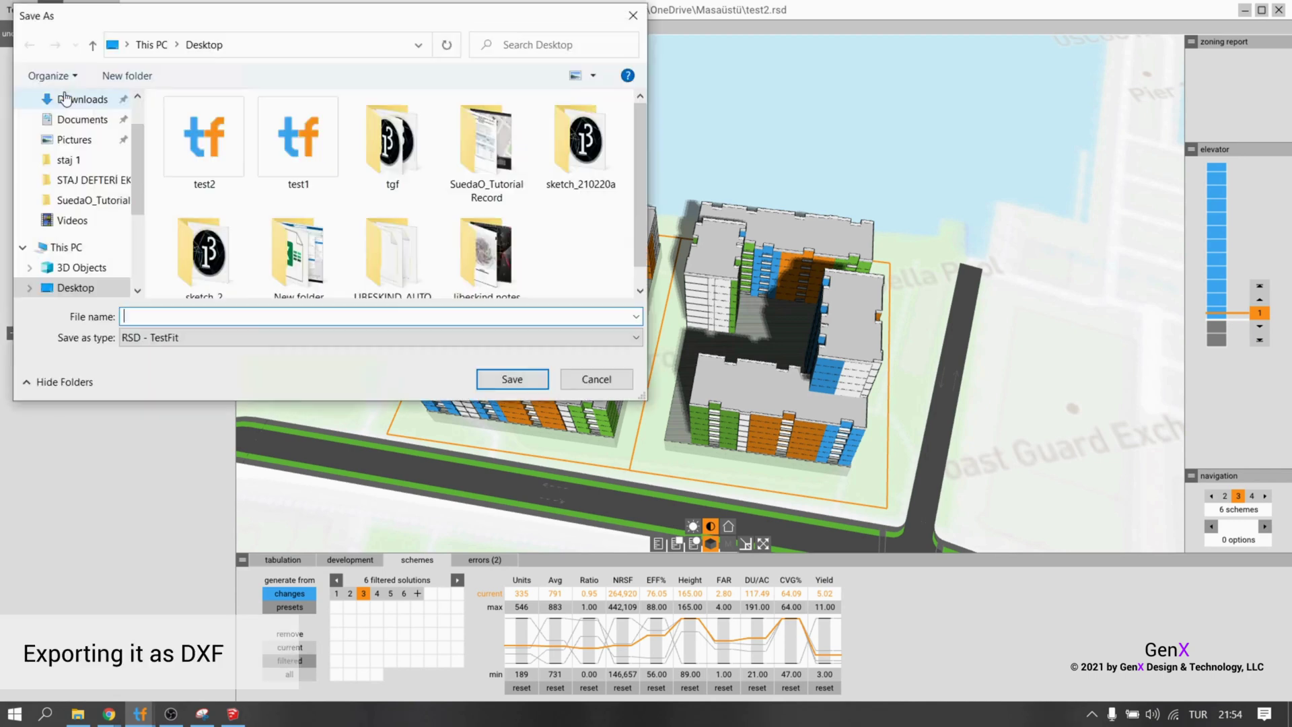
In TestFit, export the project to the desktop as a DXF named tesfit demo 2.
click(254, 337)
click(250, 381)
click(249, 316)
text(tesfit demo 2)
key(Return)
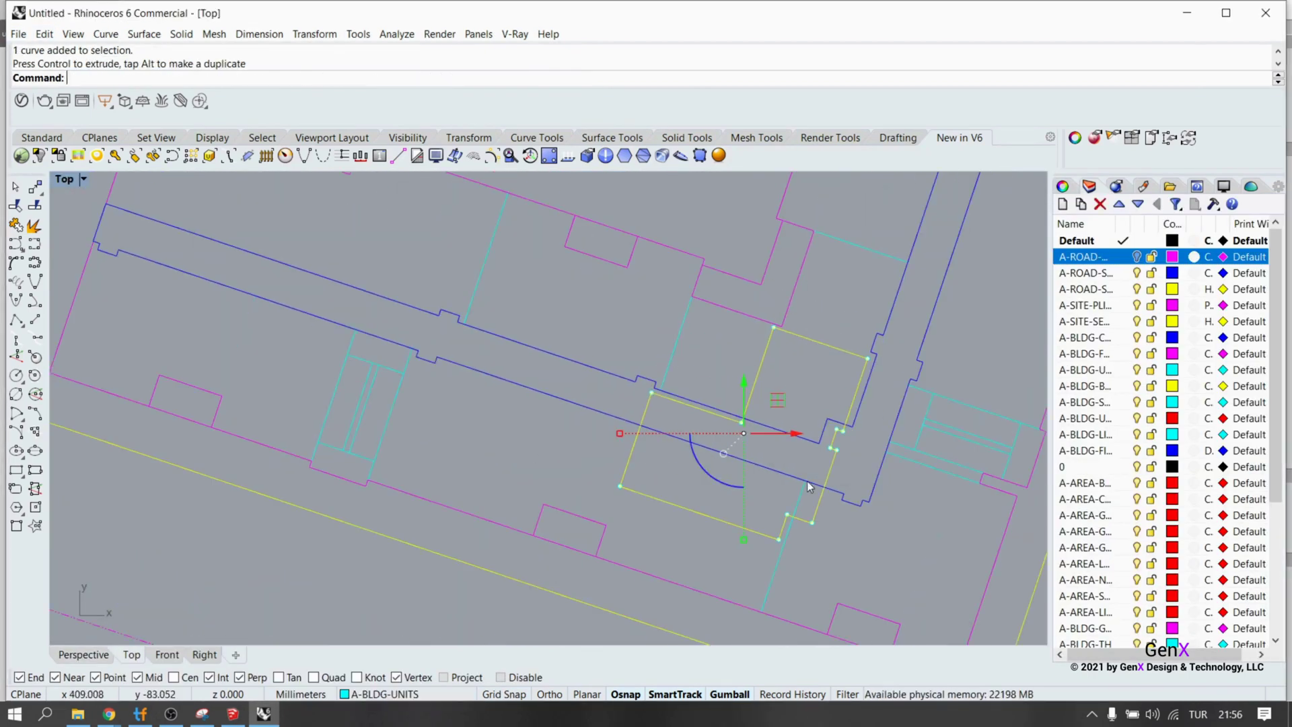
In Rhinoceros, undo the unit curve's move, try moving the building's facade outline away from the plan, and undo that too.
key(ctrl+z)
click(708, 269)
click(764, 306)
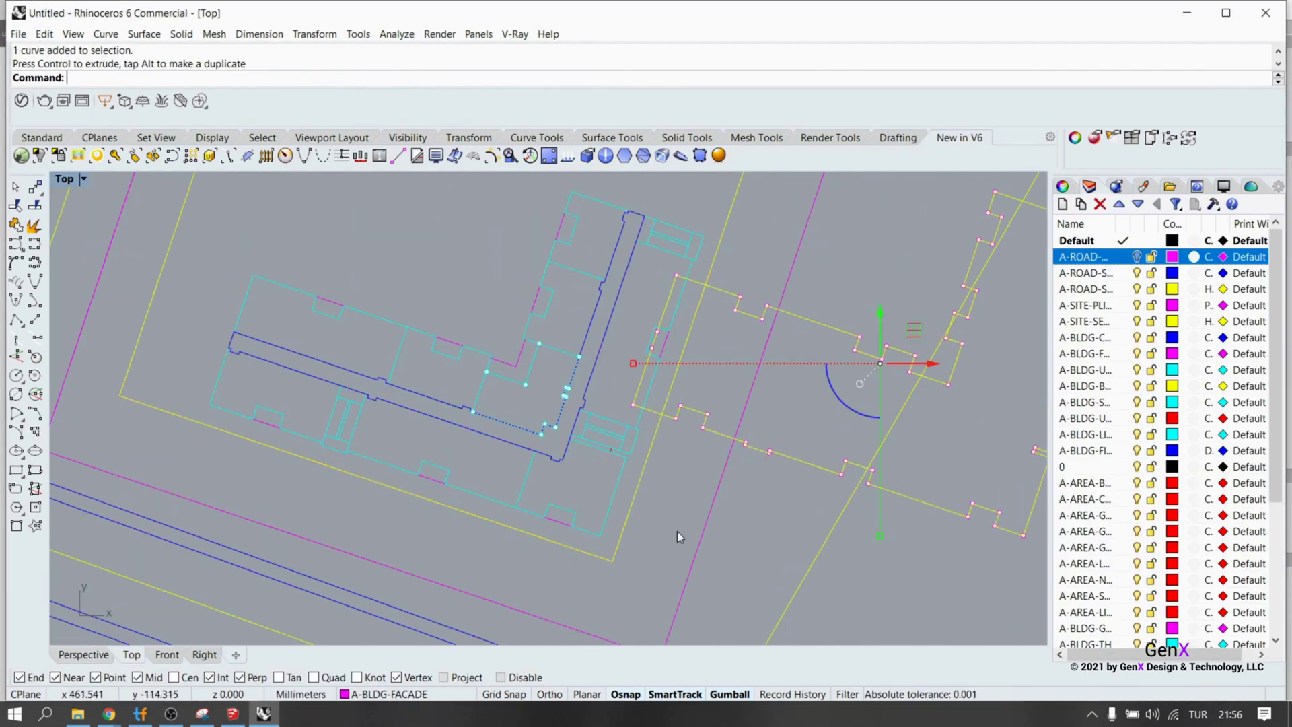
key(ctrl+z)
Select the facade curve beside the corner unit and check its type and layer in the object properties.
scroll(449, 353, up, 5)
text(z)
key(Return)
key(Escape)
click(518, 346)
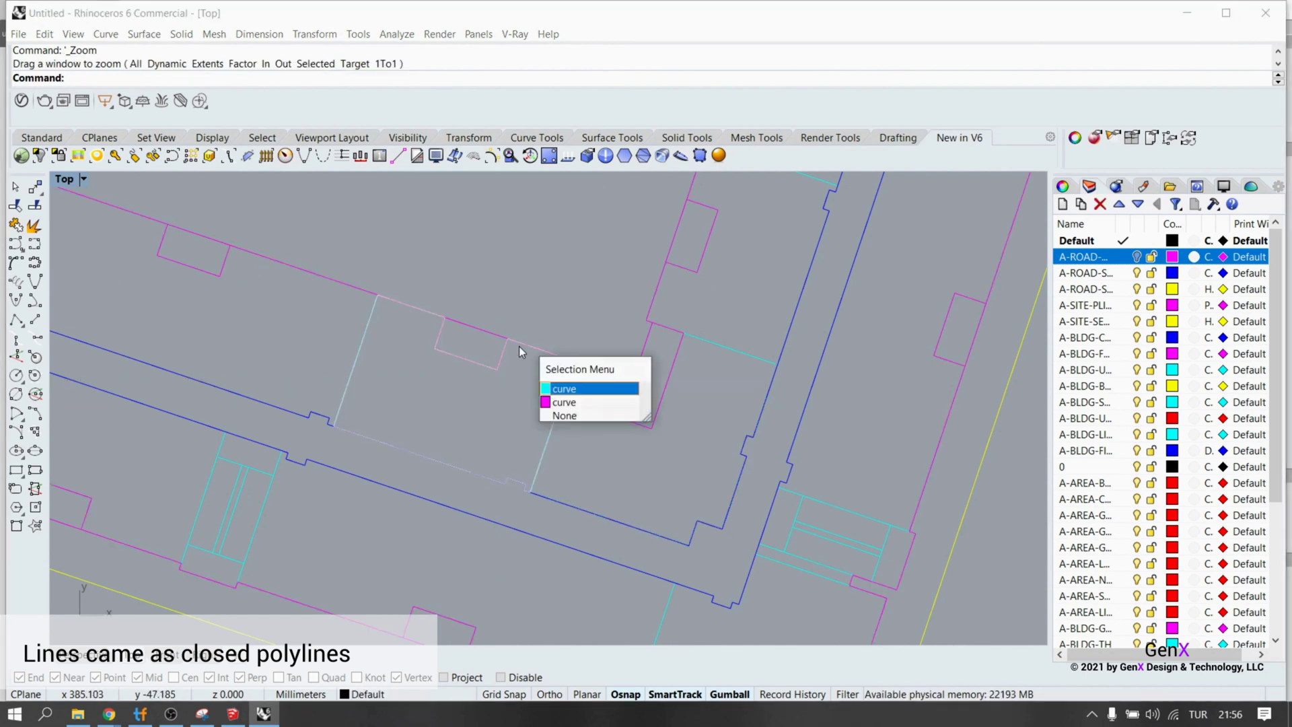
click(539, 382)
click(1063, 186)
click(1201, 291)
click(1216, 301)
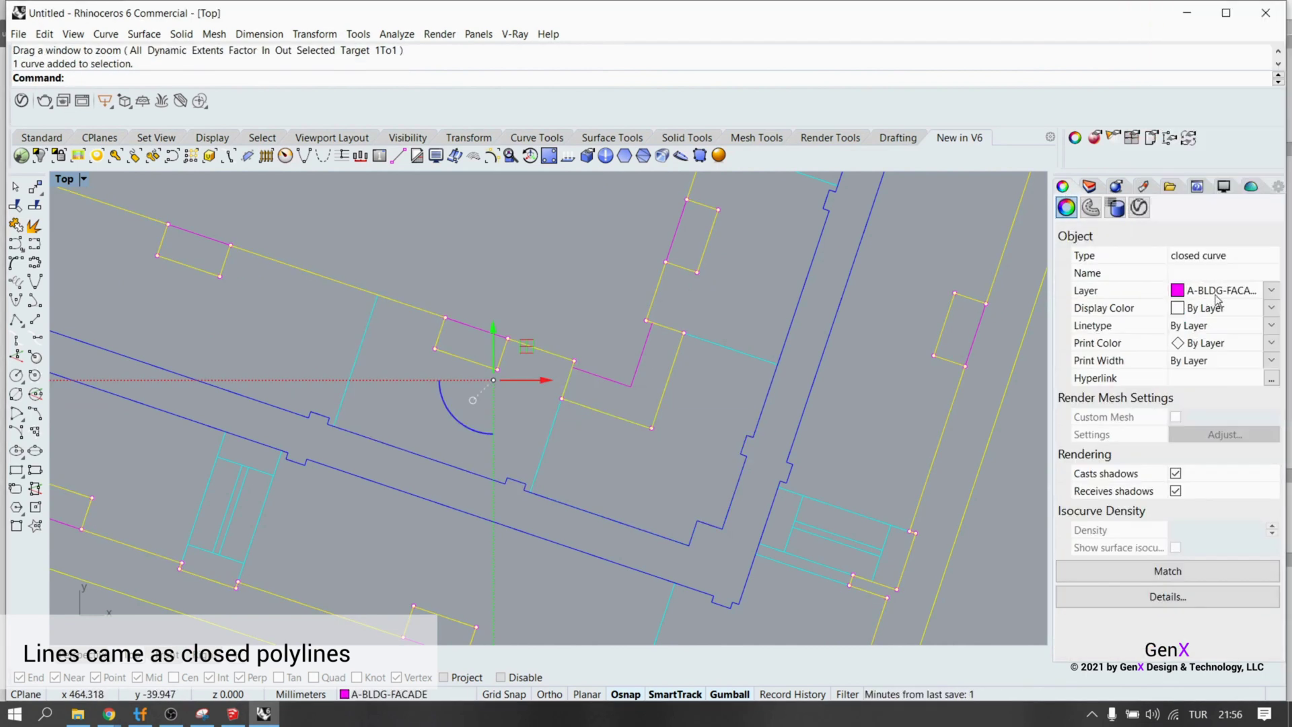
drag(972, 295, 972, 296)
middle_click(868, 404)
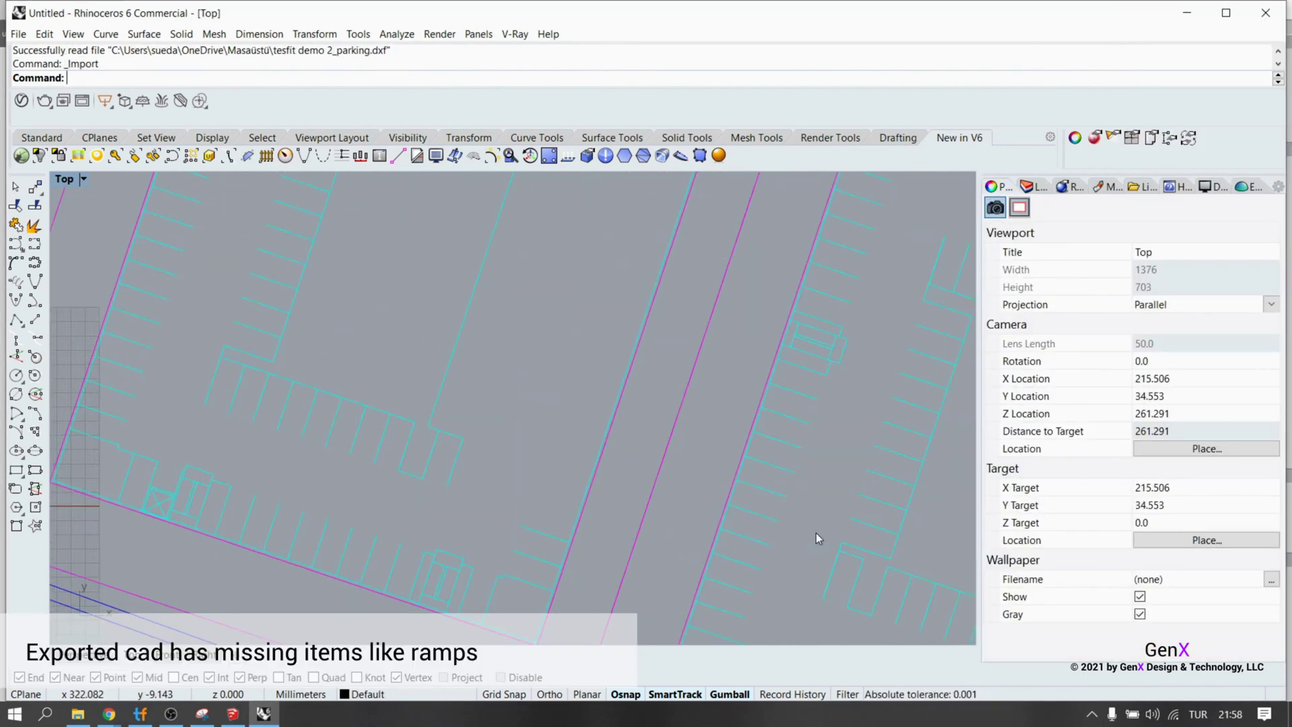
Select the closed curve inside the parking stalls and widen the layer name column to read the full layer names.
click(447, 402)
click(1034, 186)
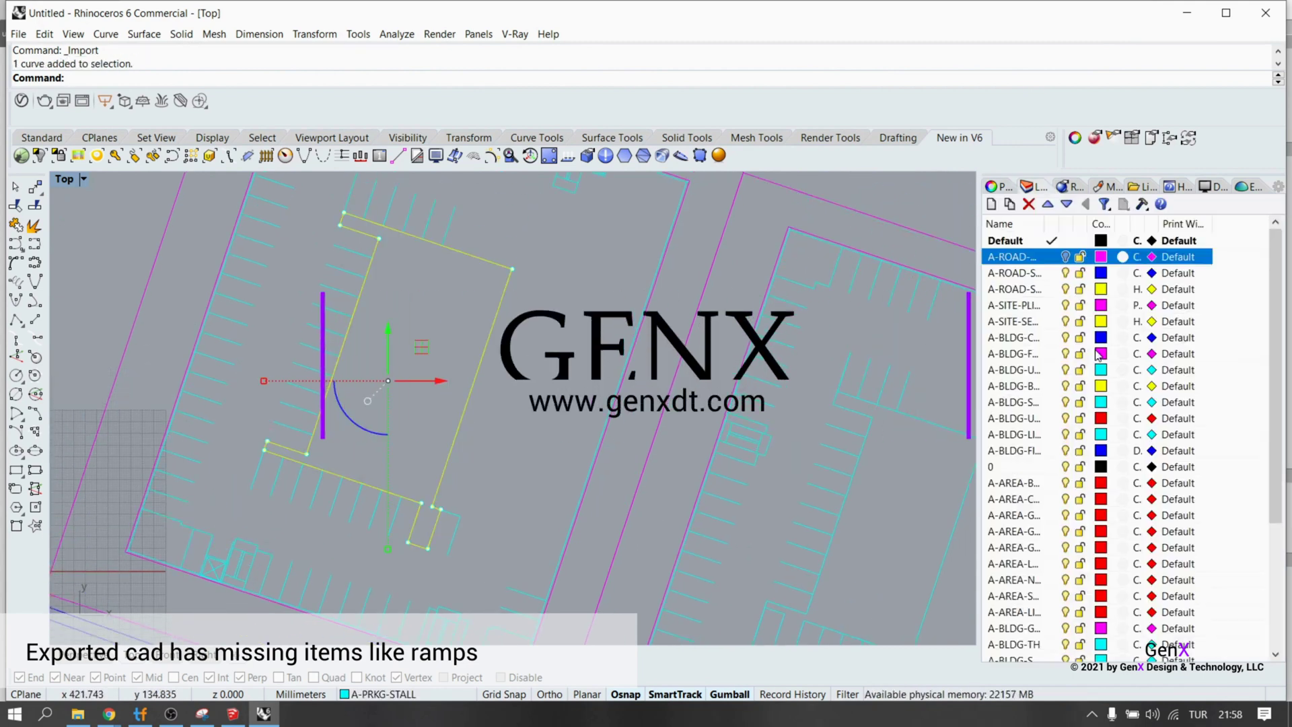
drag(1048, 227, 1109, 228)
scroll(1076, 404, down, 4)
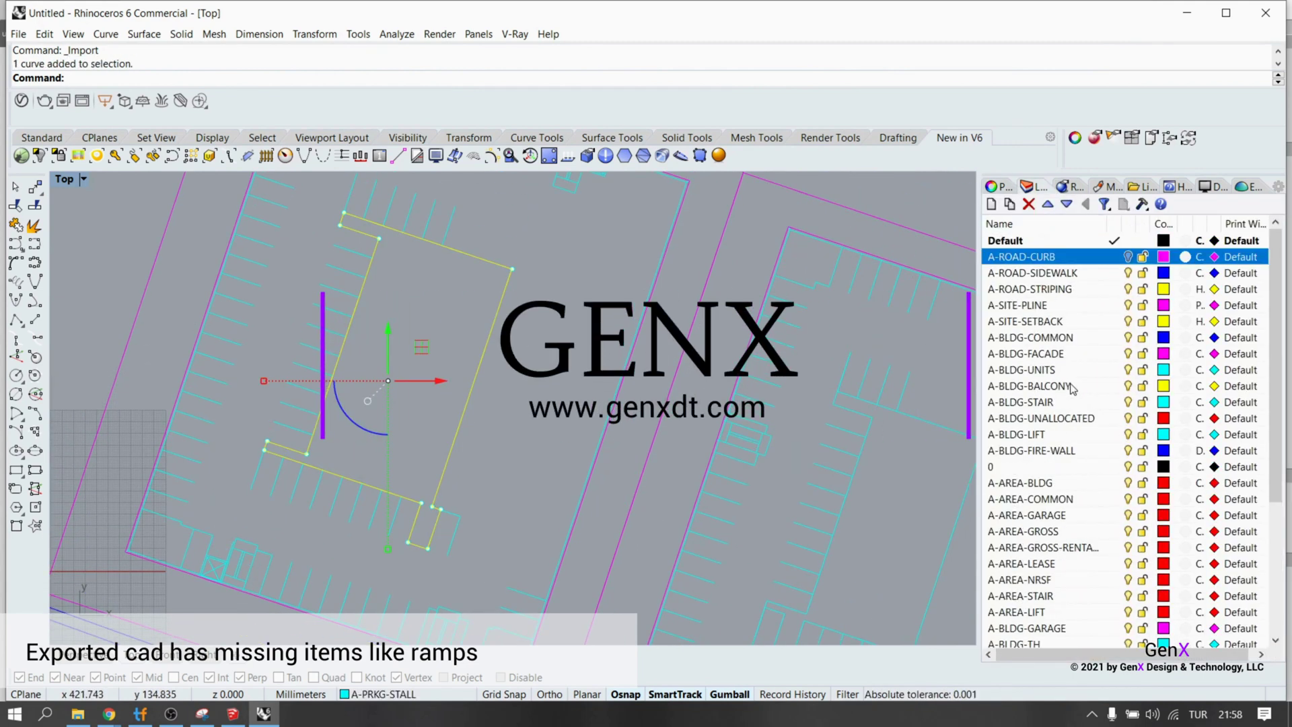